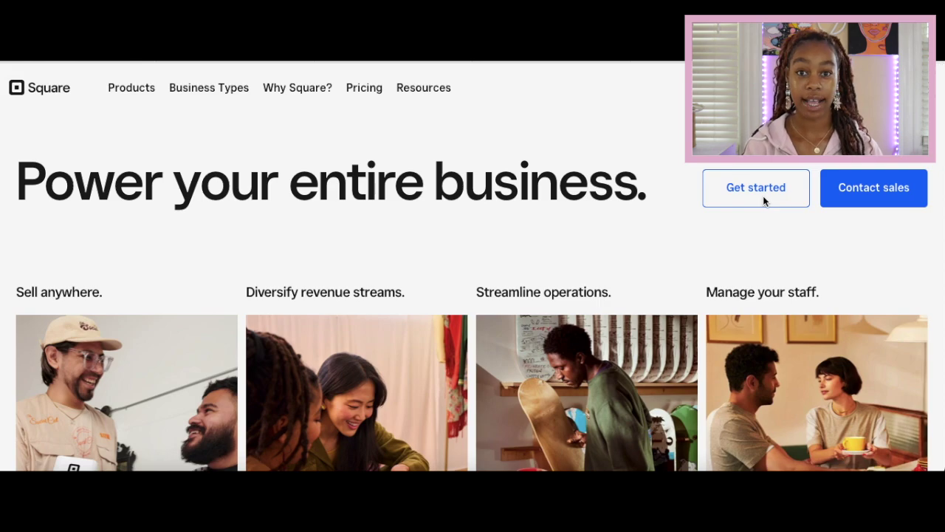
# Start the Square Online sign-up and scroll to the 'Tell us what you're selling online' page.
pyautogui.click(764, 197)
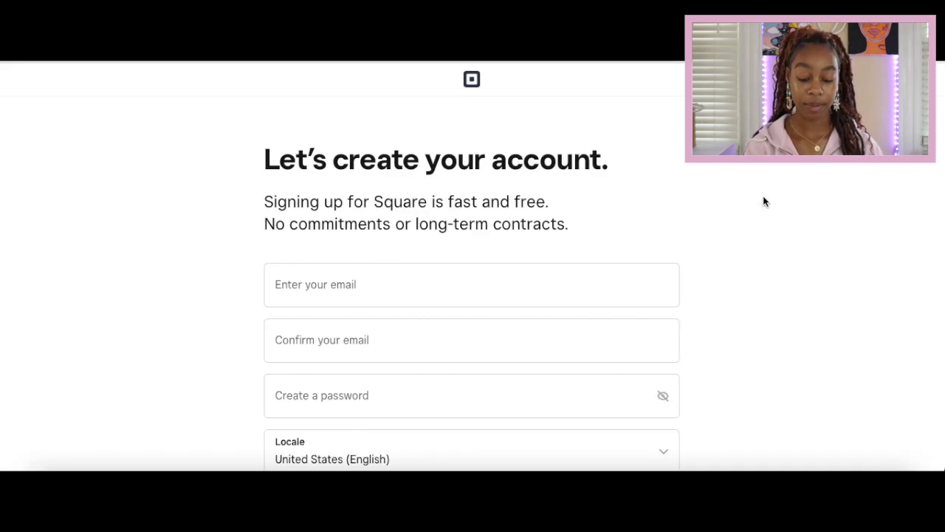
pyautogui.scroll(-2, 698, 243)
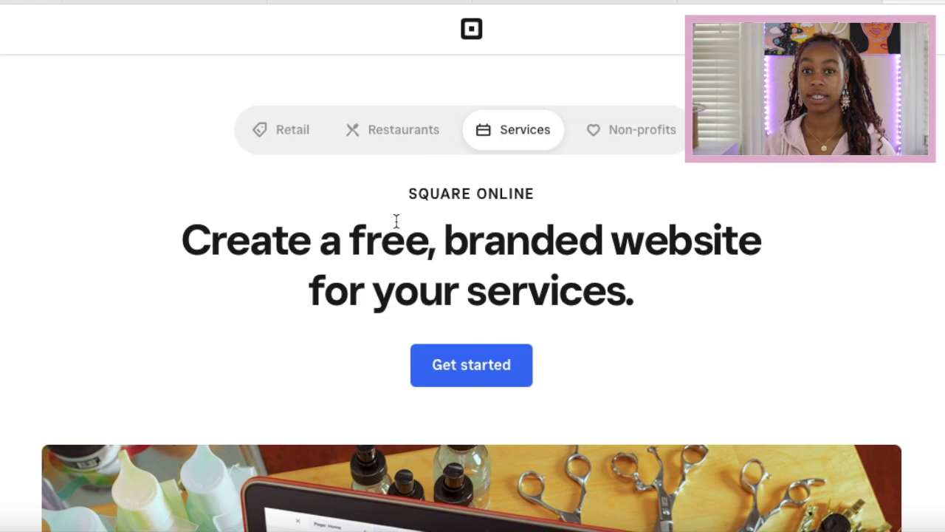
pyautogui.scroll(-2, 513, 392)
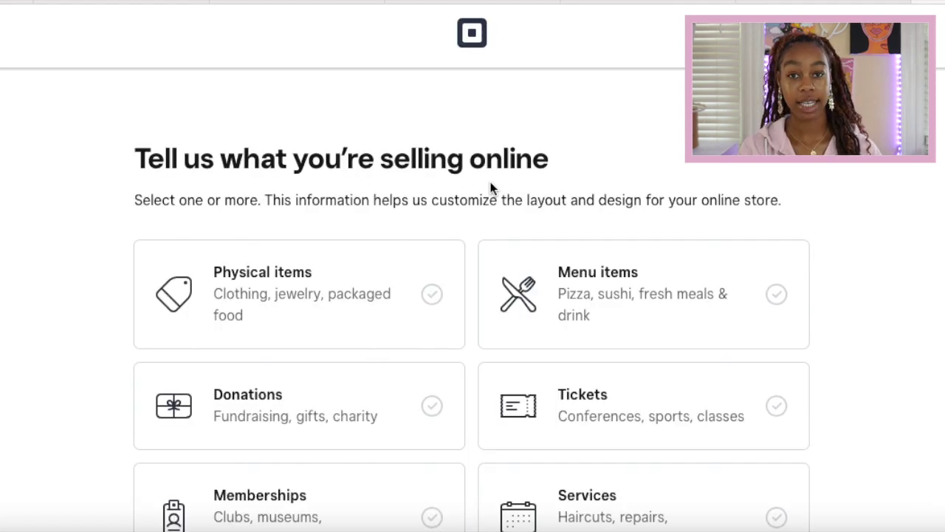
# Choose Physical items as the kind of product the store will sell.
pyautogui.scroll(-2, 433, 234)
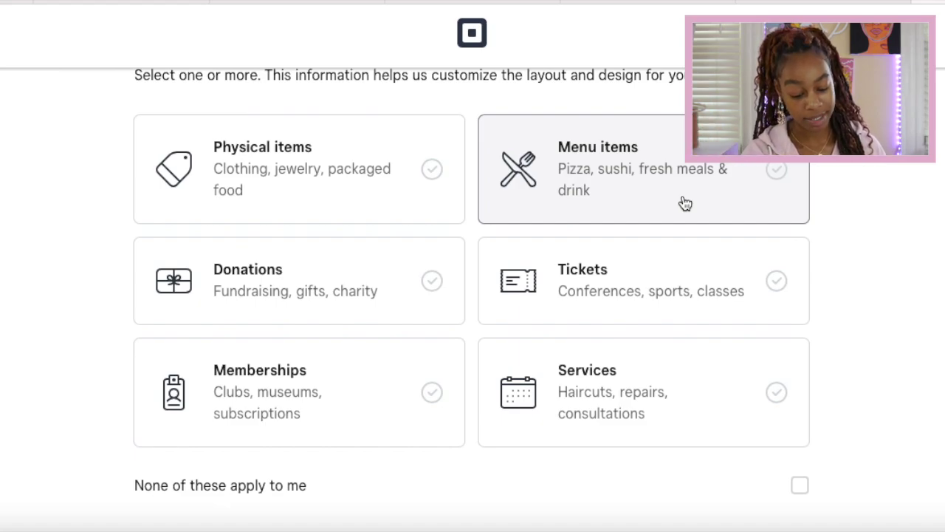
pyautogui.scroll(-1, 686, 203)
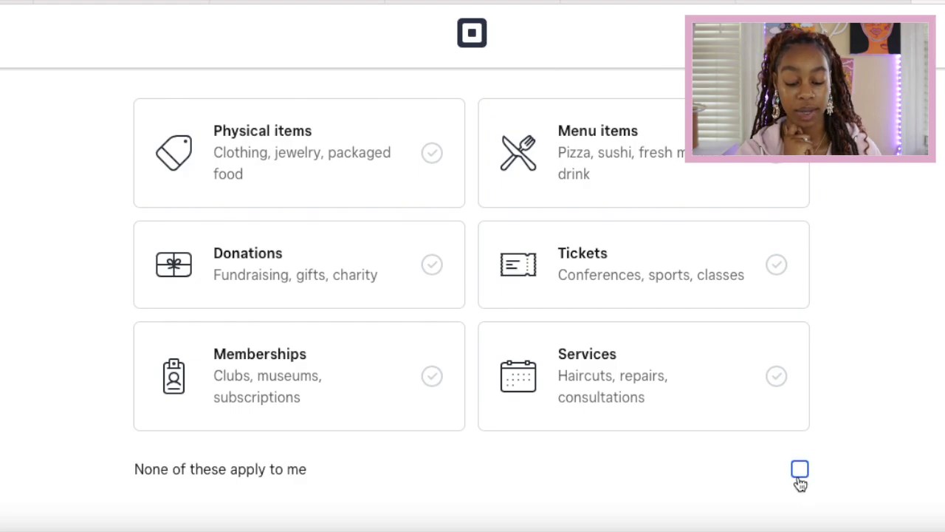
pyautogui.scroll(3, 439, 264)
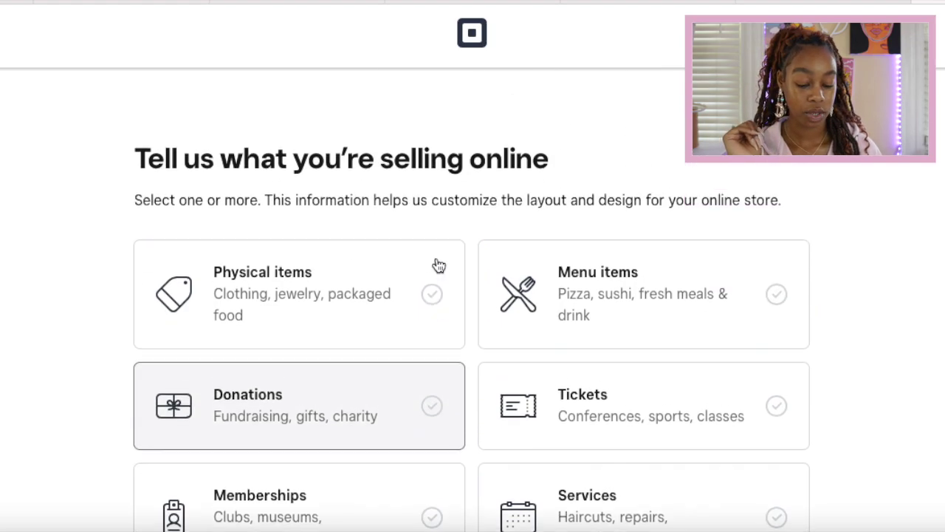
pyautogui.click(384, 299)
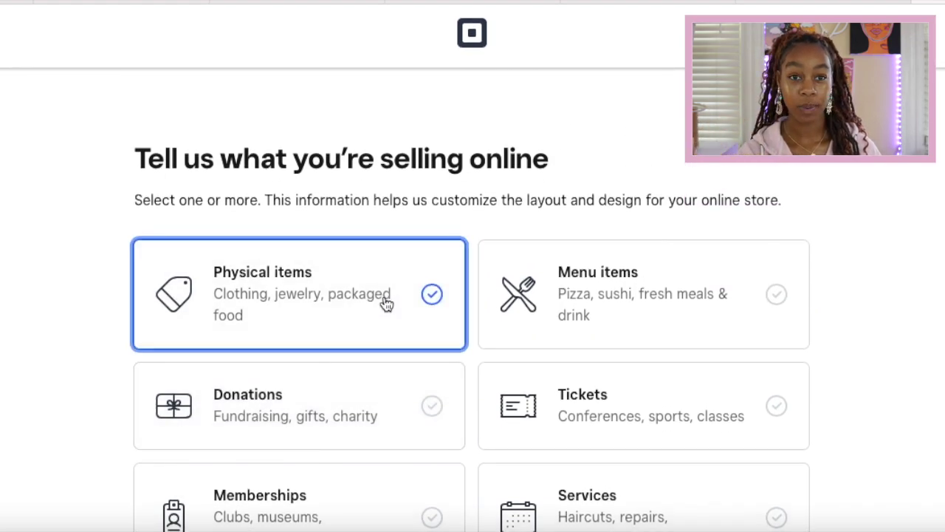
# Keep Ship items as the order fulfillment method after toggling it off and back on.
pyautogui.click(886, 33)
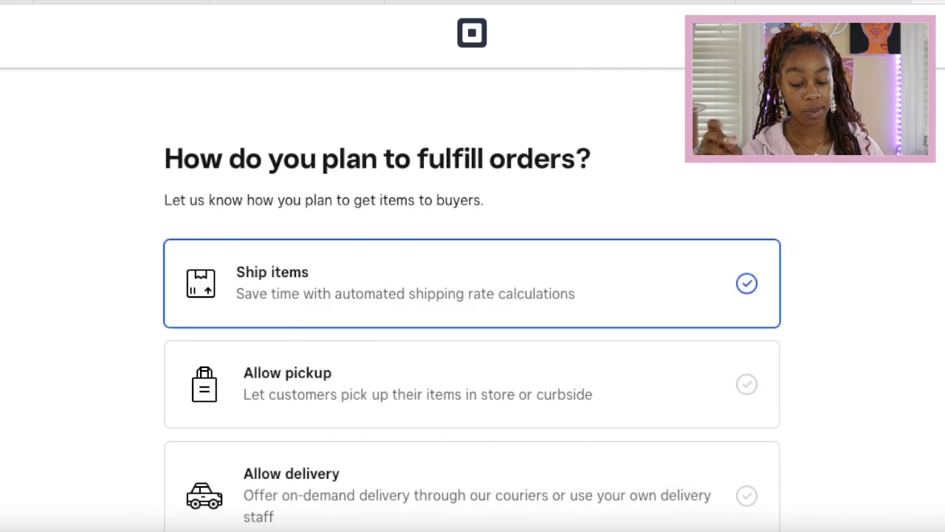
pyautogui.scroll(-1, 713, 302)
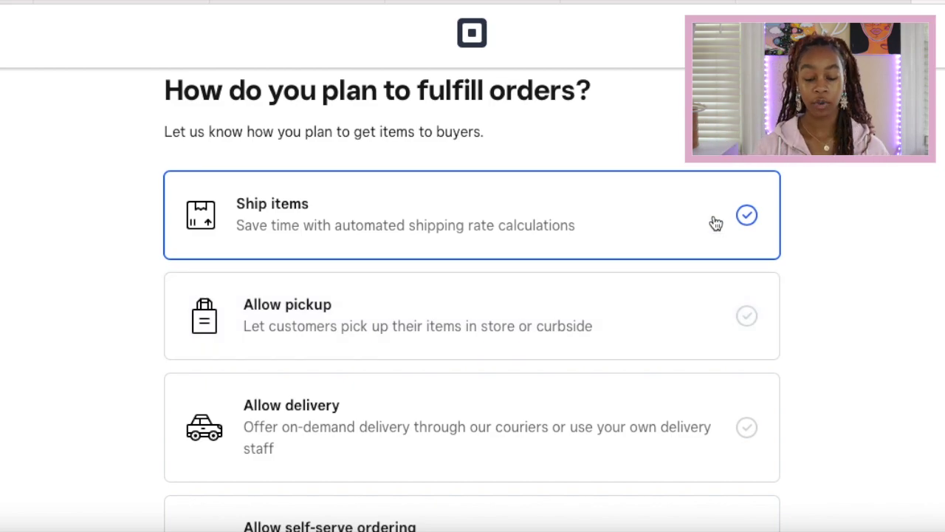
pyautogui.scroll(-3, 559, 411)
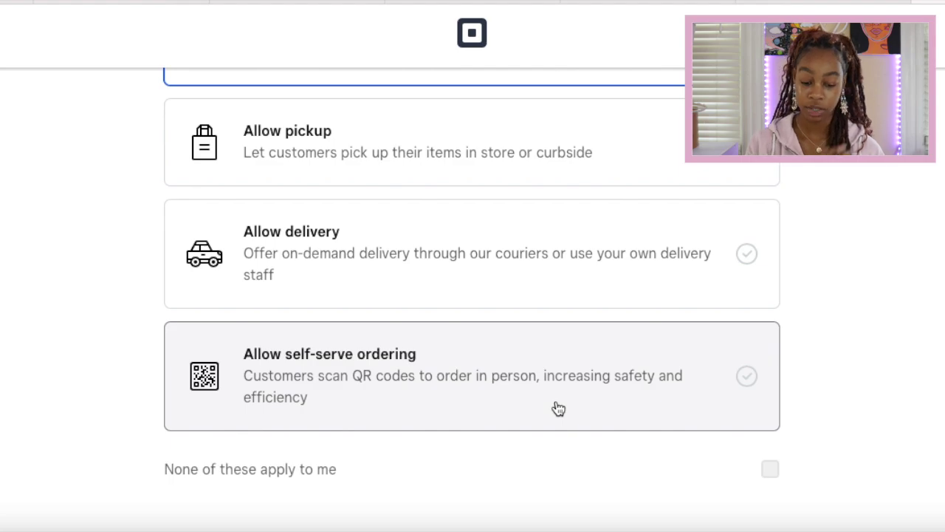
pyautogui.scroll(3, 559, 408)
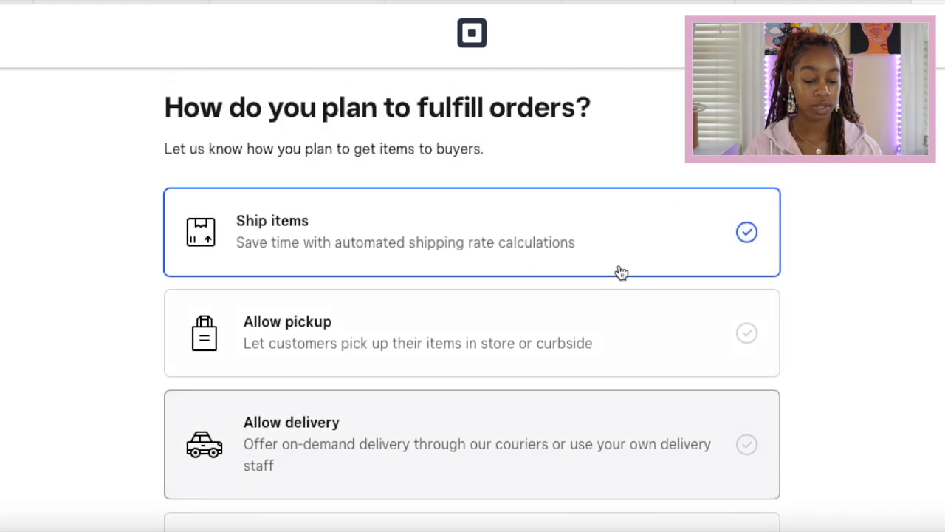
pyautogui.scroll(-3, 651, 222)
pyautogui.scroll(3, 678, 153)
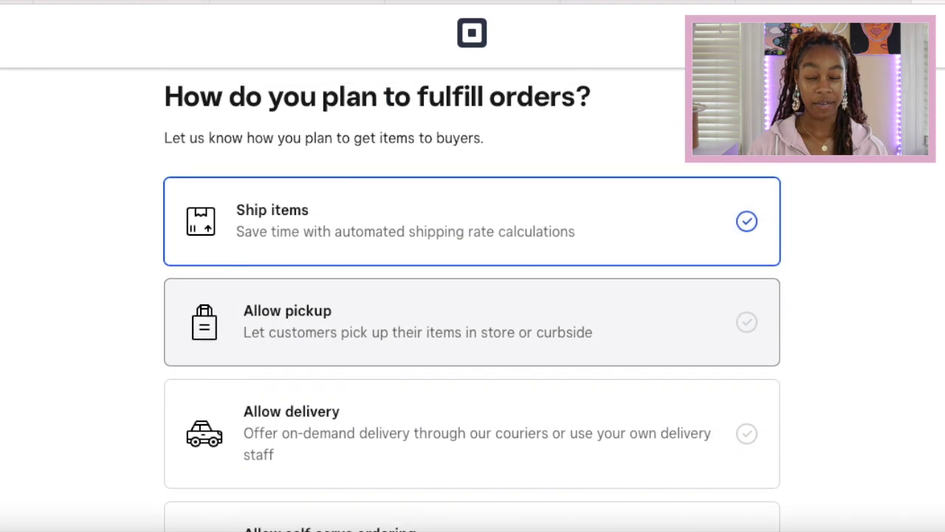
pyautogui.click(645, 207)
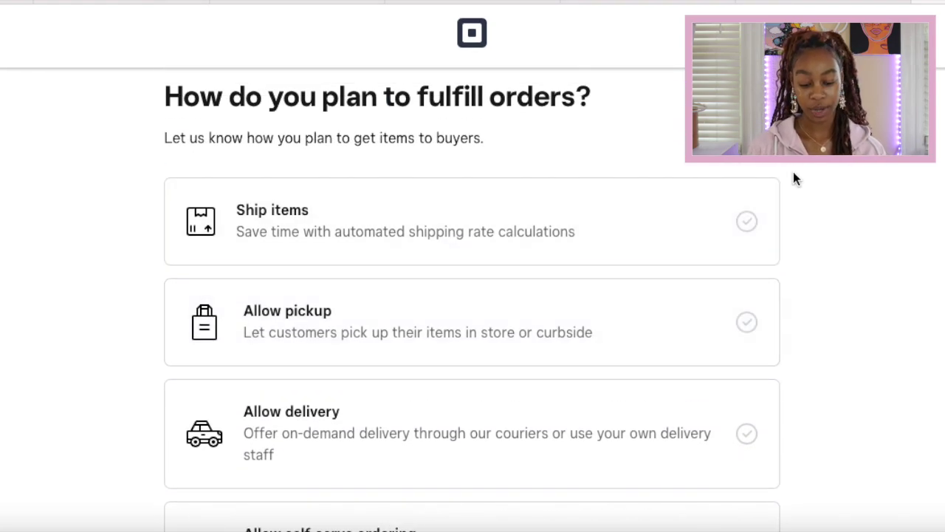
pyautogui.click(746, 220)
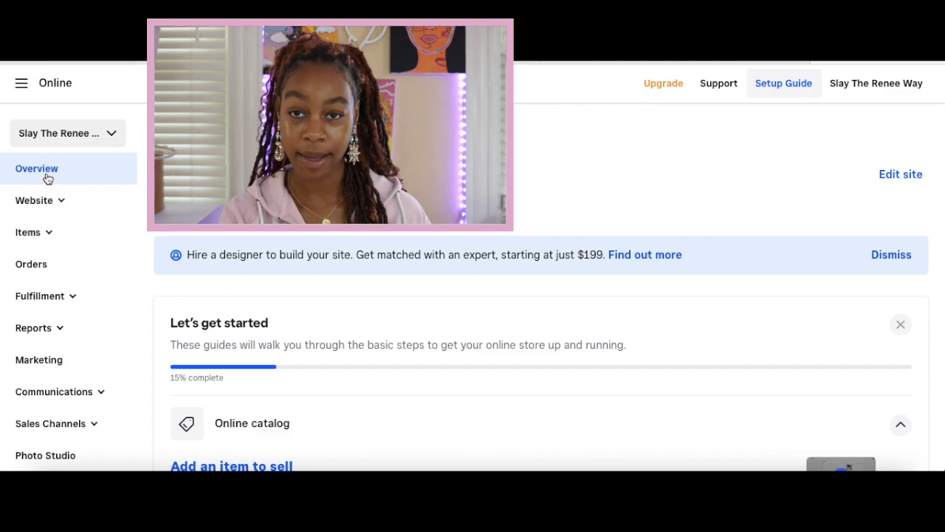
pyautogui.click(62, 204)
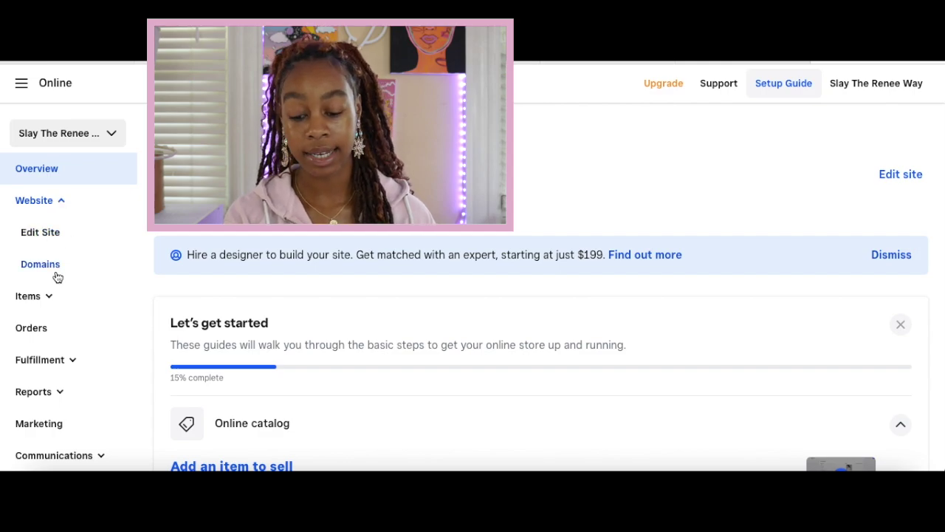
pyautogui.scroll(-2, 57, 276)
pyautogui.click(48, 245)
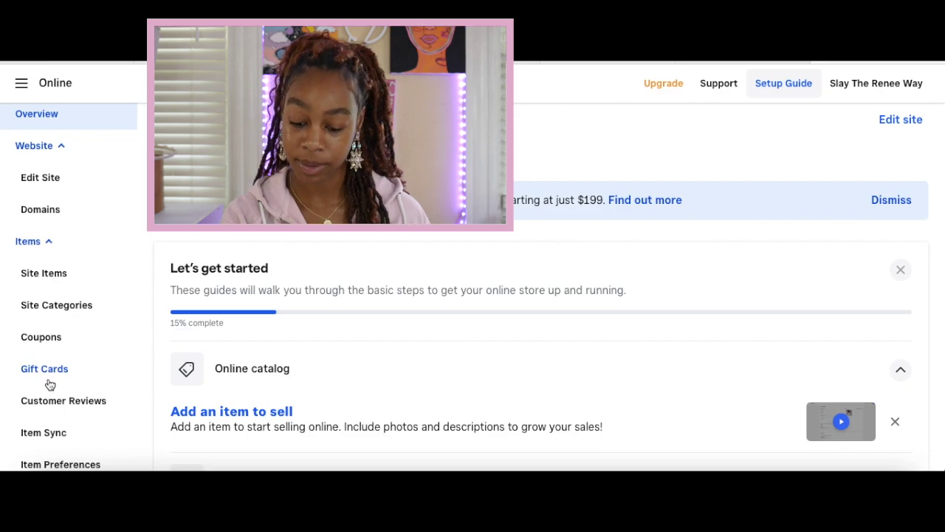
pyautogui.scroll(-1, 50, 384)
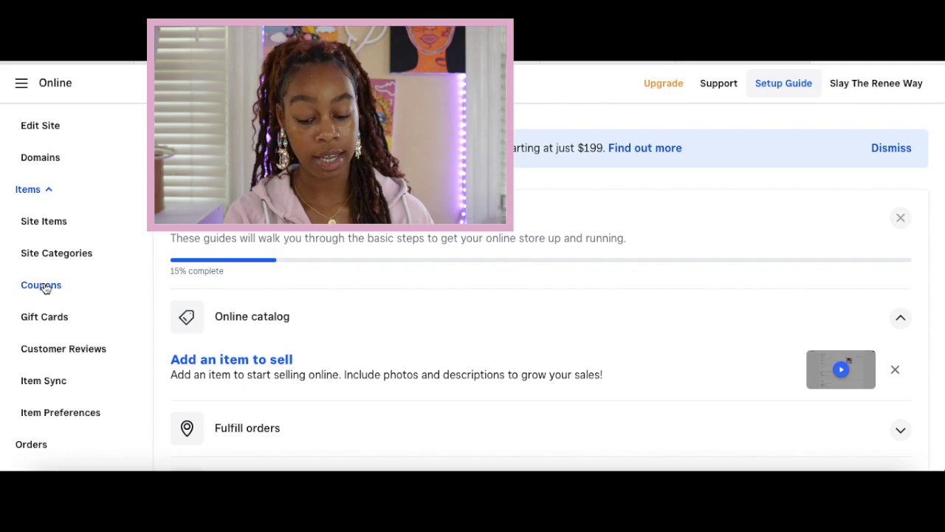
pyautogui.scroll(-1, 54, 354)
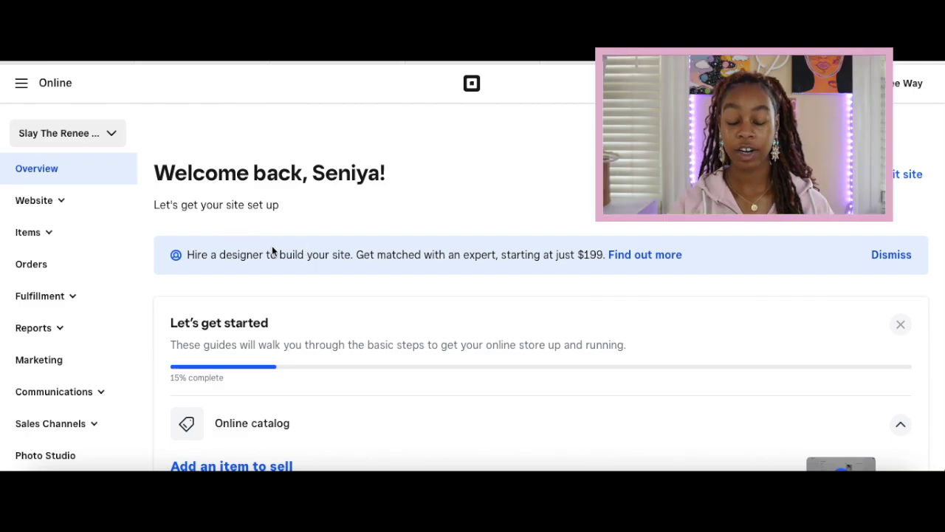
pyautogui.scroll(-2, 277, 267)
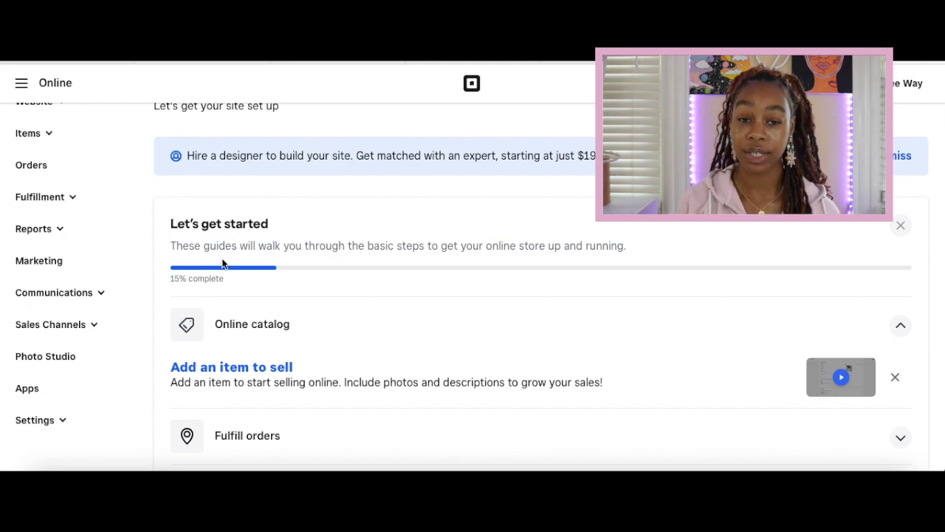
pyautogui.scroll(-2, 341, 257)
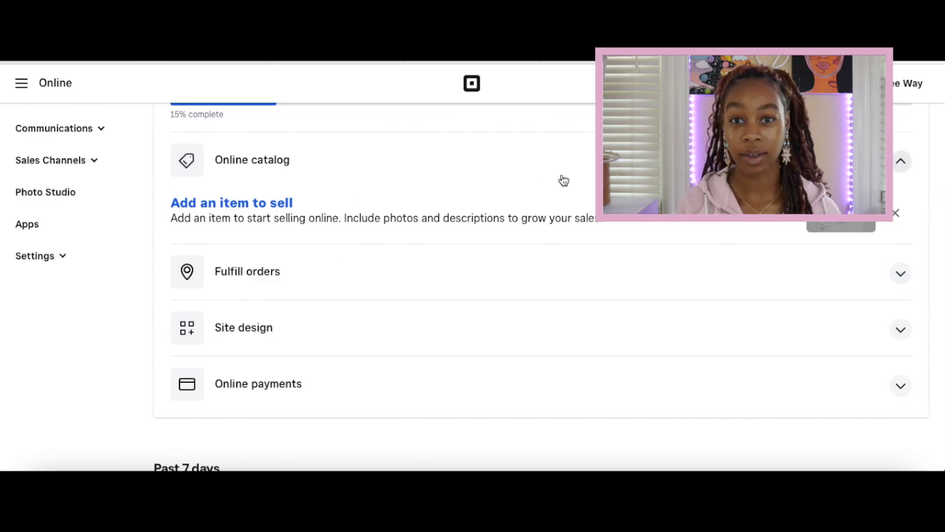
pyautogui.scroll(1, 561, 179)
pyautogui.scroll(3, 563, 180)
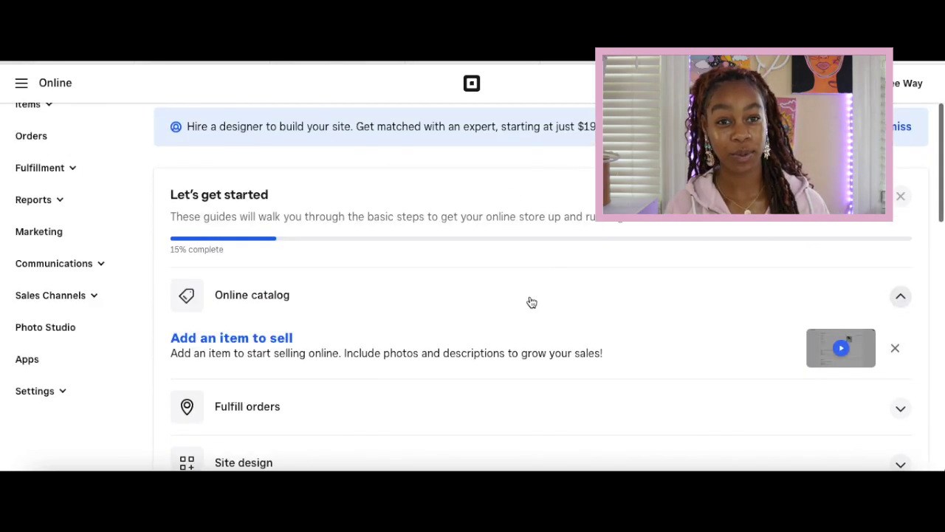
pyautogui.click(584, 285)
pyautogui.click(584, 285)
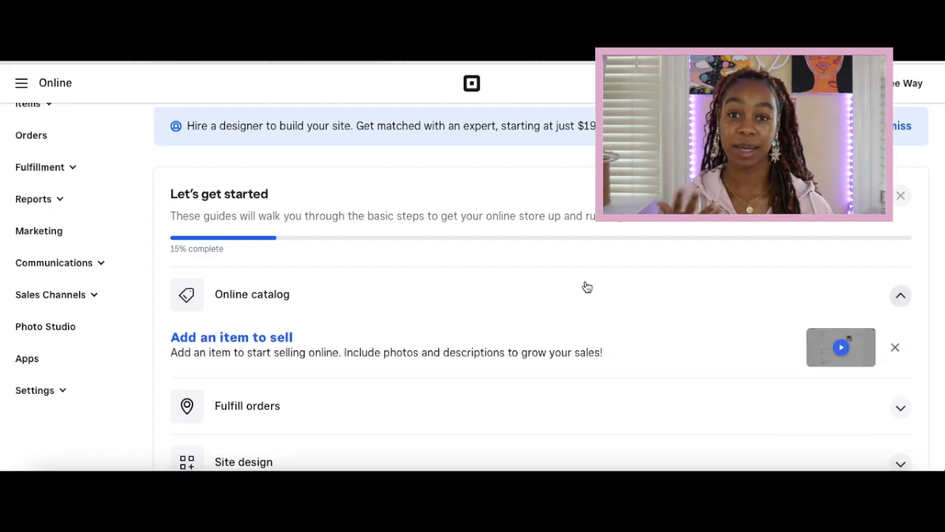
pyautogui.scroll(-2, 520, 325)
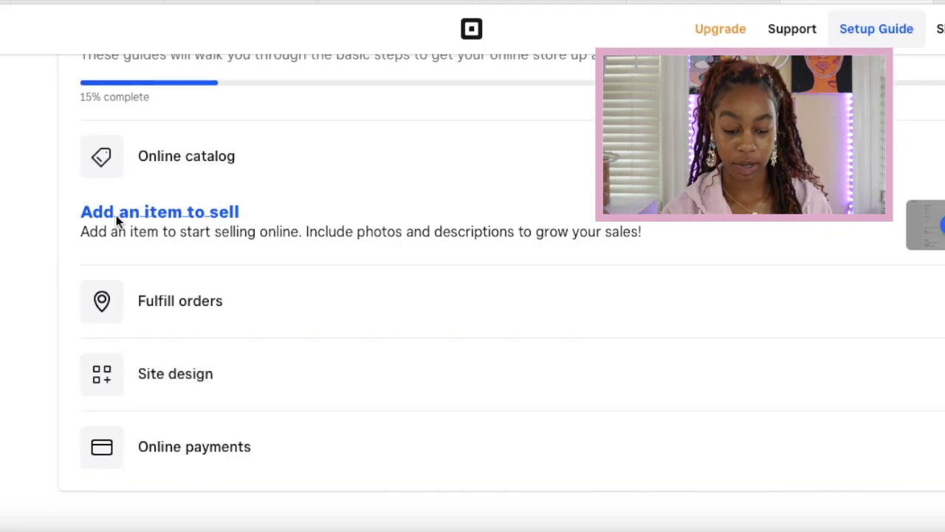
# Start a brand-new item from scratch through Add an item to sell and Create a new item.
pyautogui.click(116, 215)
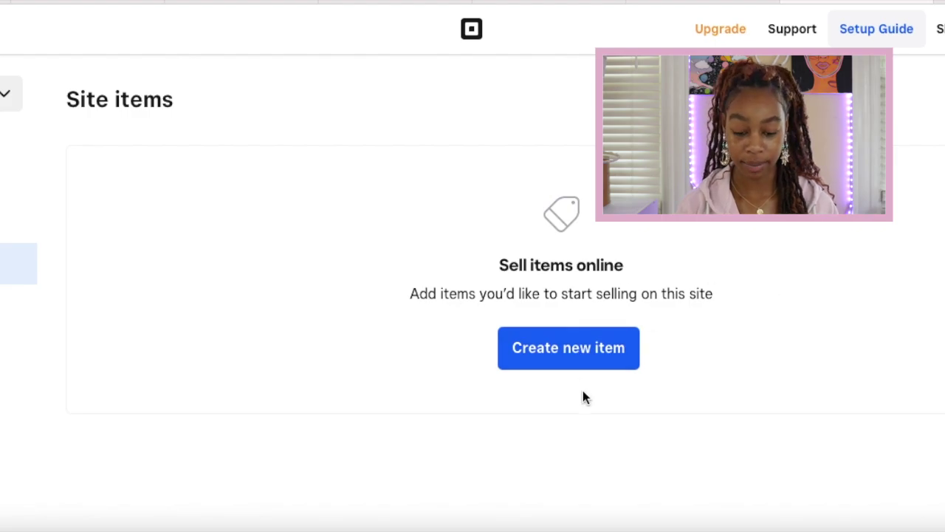
pyautogui.scroll(-1, 591, 391)
pyautogui.click(571, 267)
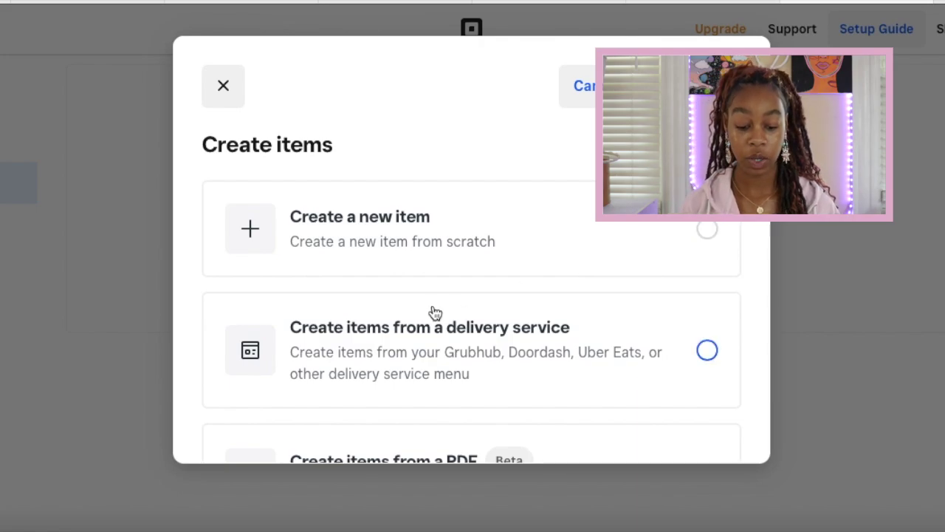
pyautogui.scroll(-2, 434, 313)
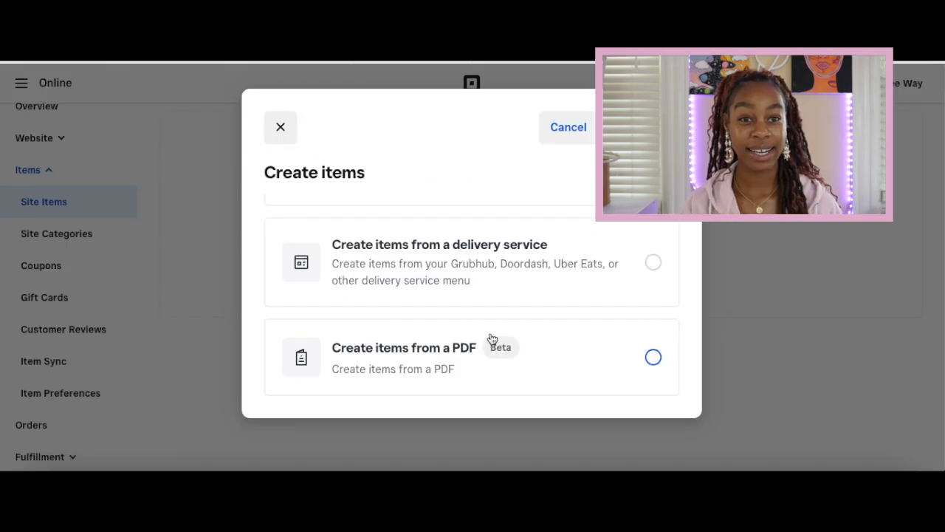
pyautogui.scroll(2, 498, 362)
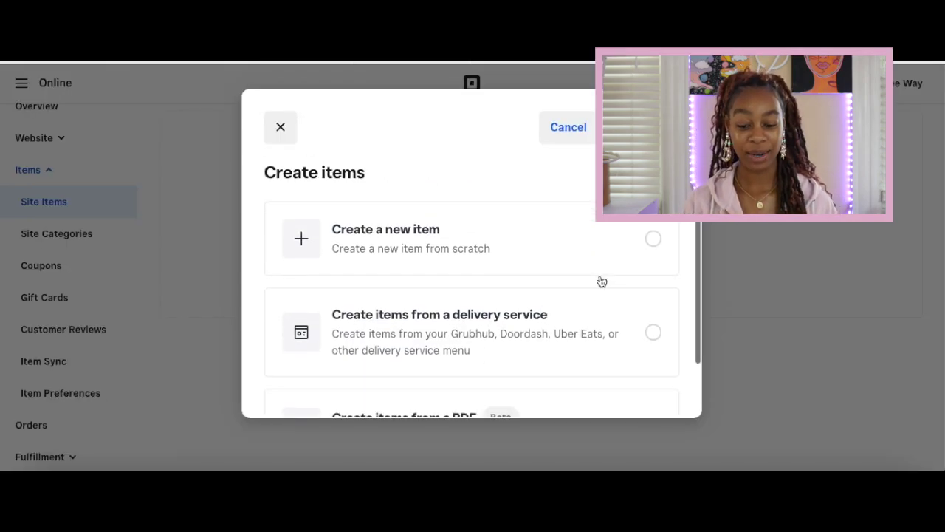
pyautogui.click(626, 249)
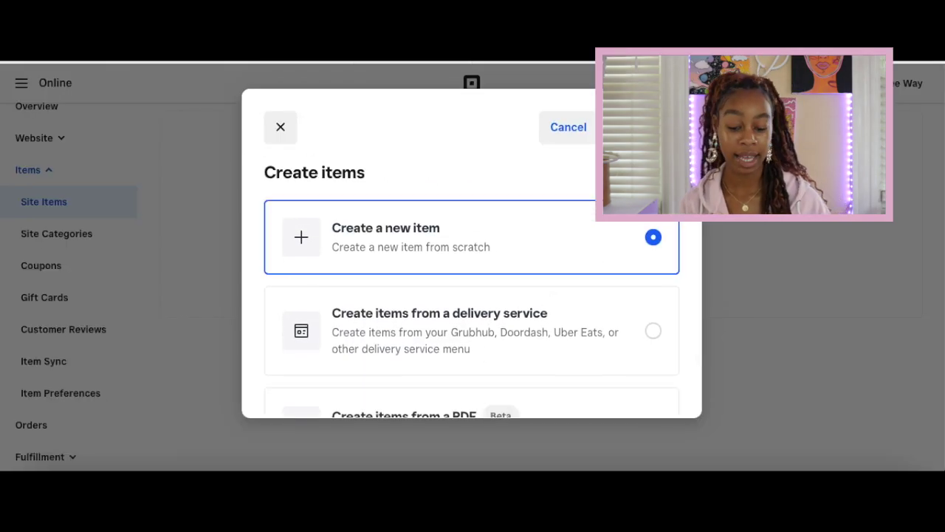
pyautogui.click(628, 127)
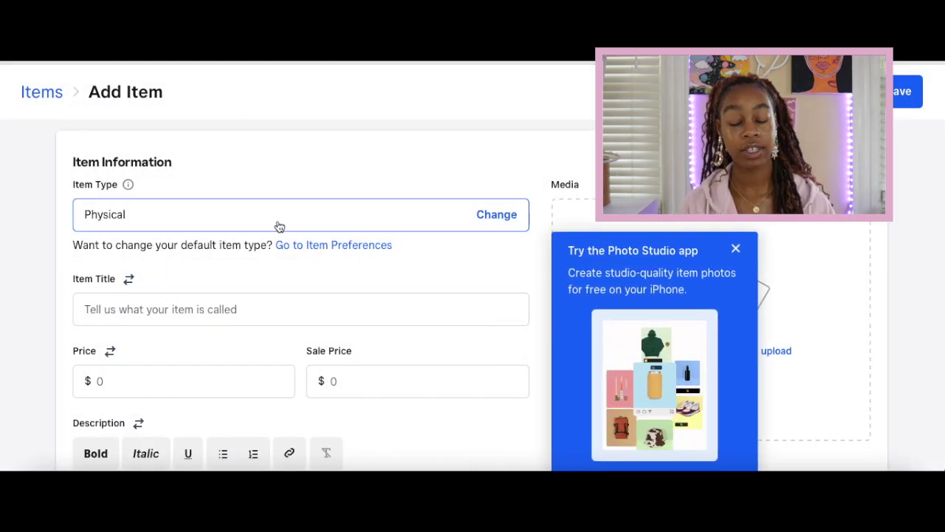
# Browse the Change item type options and close them, keeping the item as Physical.
pyautogui.click(501, 208)
pyautogui.scroll(-3, 473, 302)
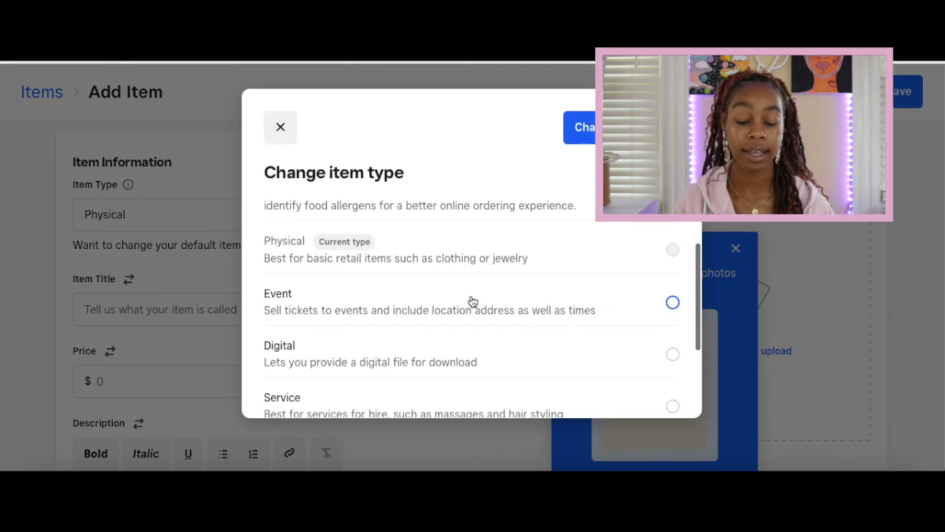
pyautogui.scroll(-3, 446, 347)
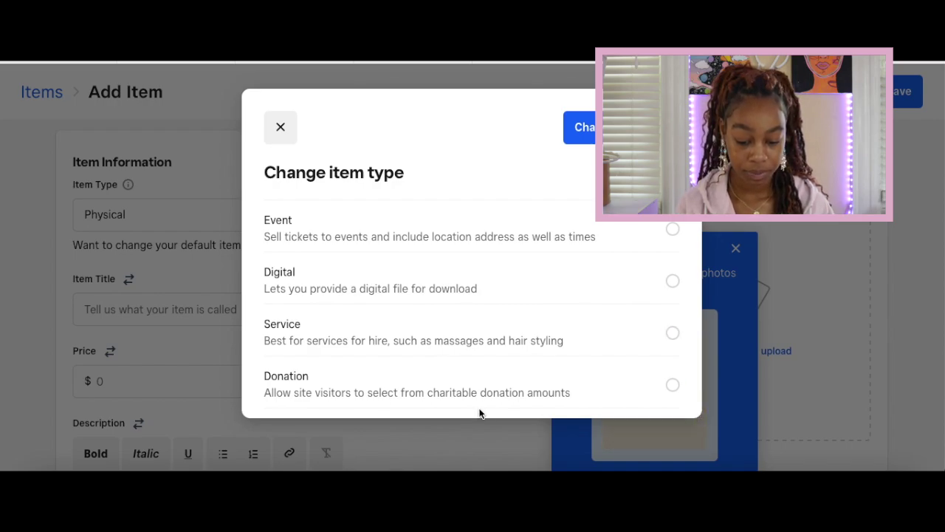
pyautogui.scroll(-2, 478, 413)
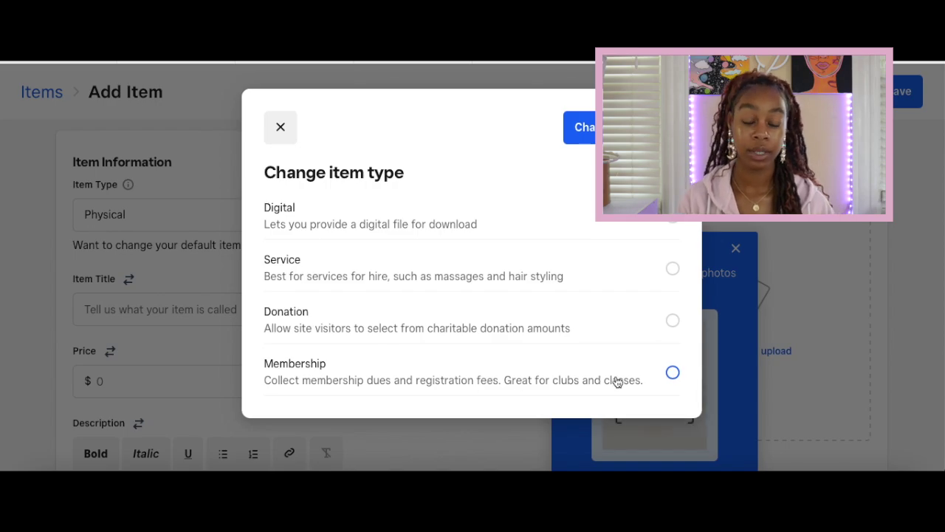
pyautogui.scroll(5, 617, 381)
pyautogui.scroll(-1, 652, 370)
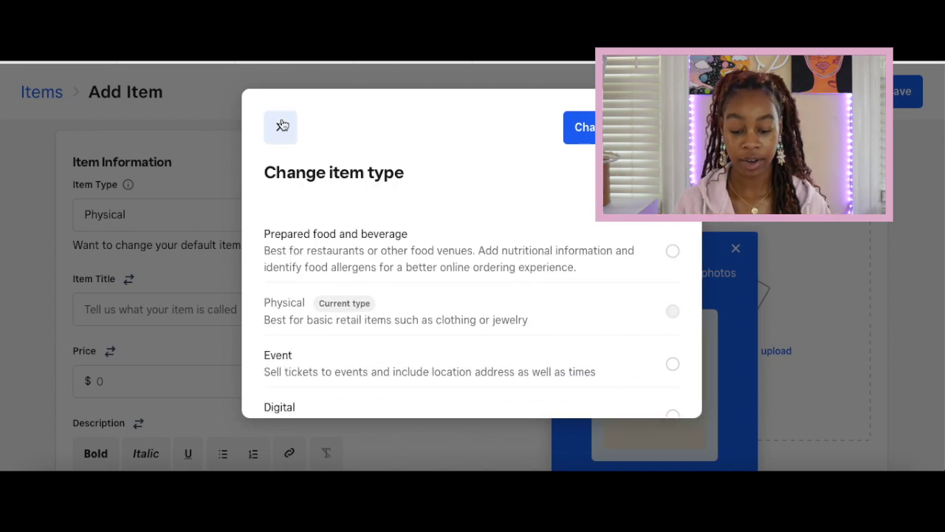
pyautogui.click(282, 125)
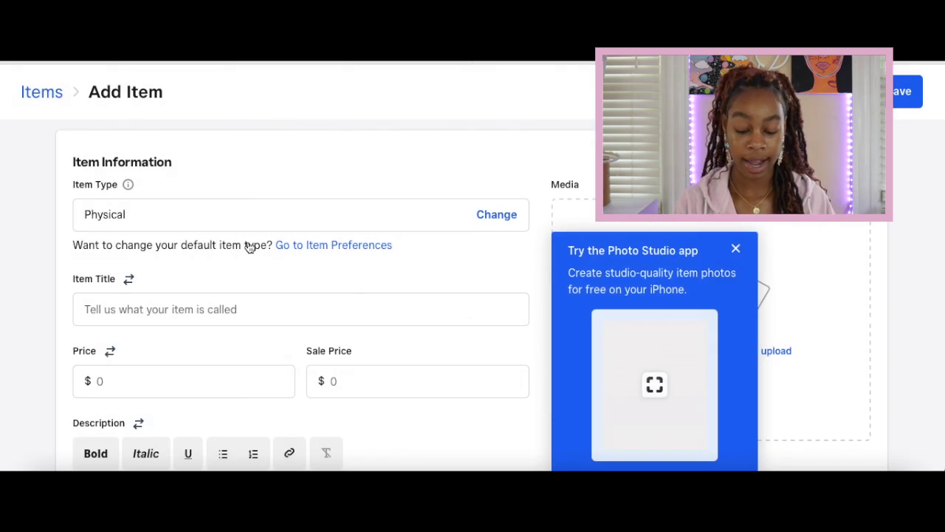
pyautogui.click(159, 307)
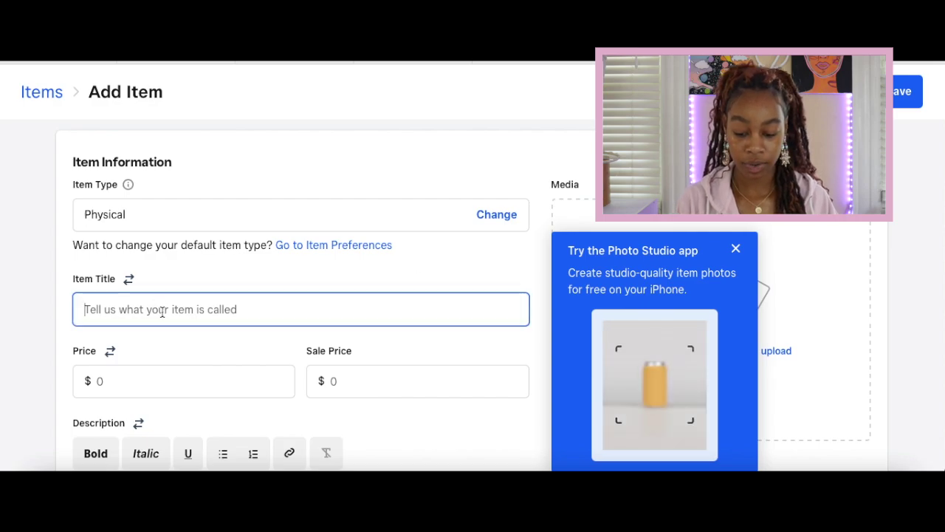
# Title the item 'Pink Crewneck Sweater' and price it at $25.00.
pyautogui.write('Pink Crew')
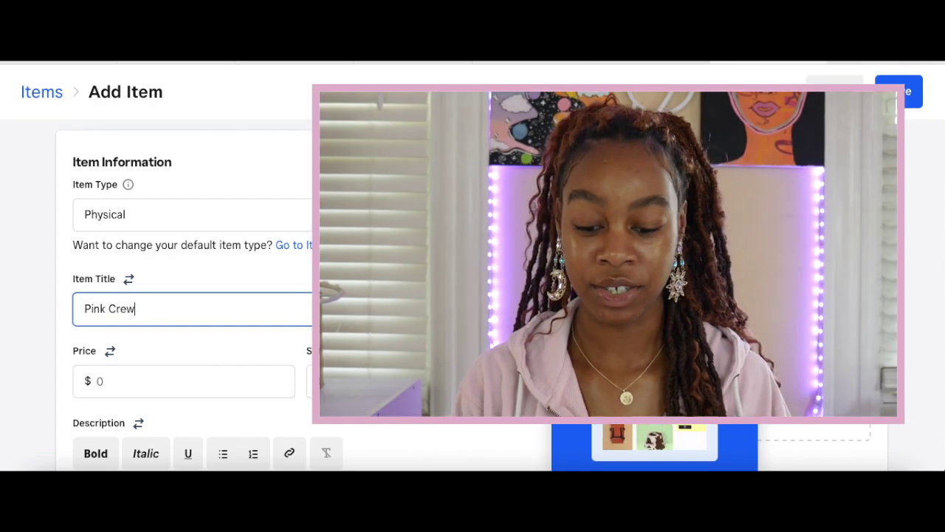
pyautogui.write('neck sweater')
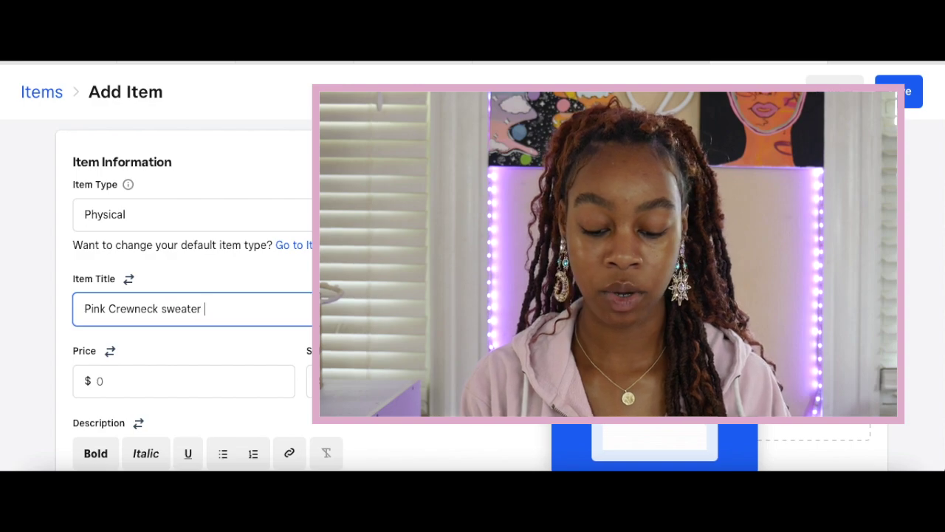
pyautogui.click(173, 314)
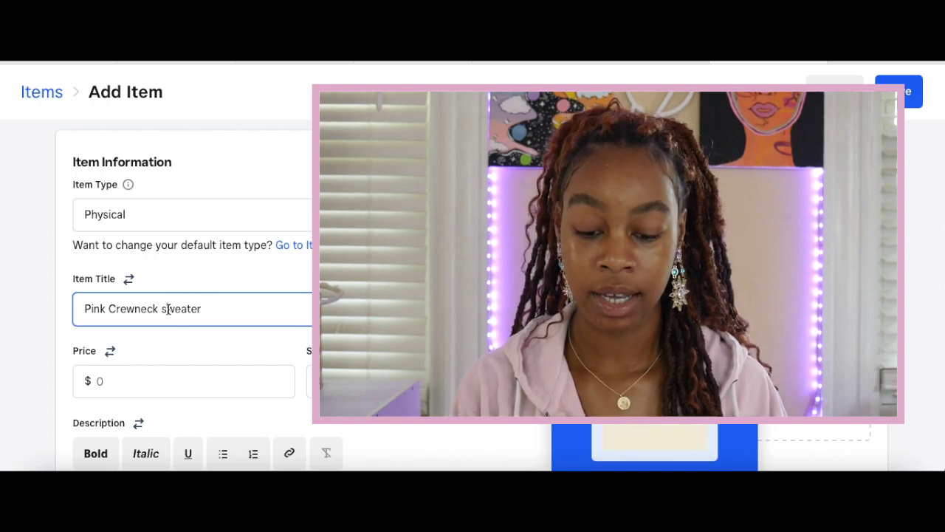
pyautogui.press('BackSpace')
pyautogui.write('S')
pyautogui.click(158, 379)
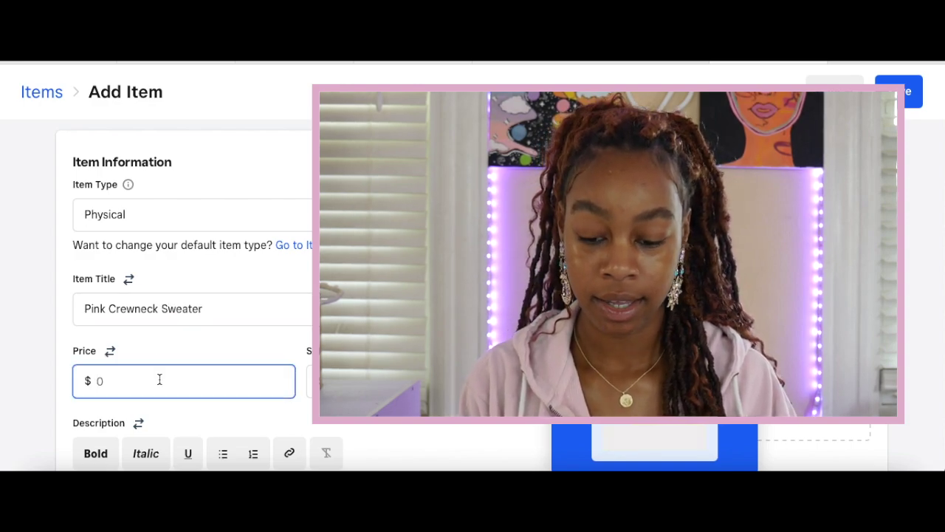
pyautogui.write('25')
# Add the sweatshirt description, with 'Light Pink Crewneck Sweatshirt' in bold and 'casual, chic, or sporty look.' in italics.
pyautogui.scroll(-2, 307, 353)
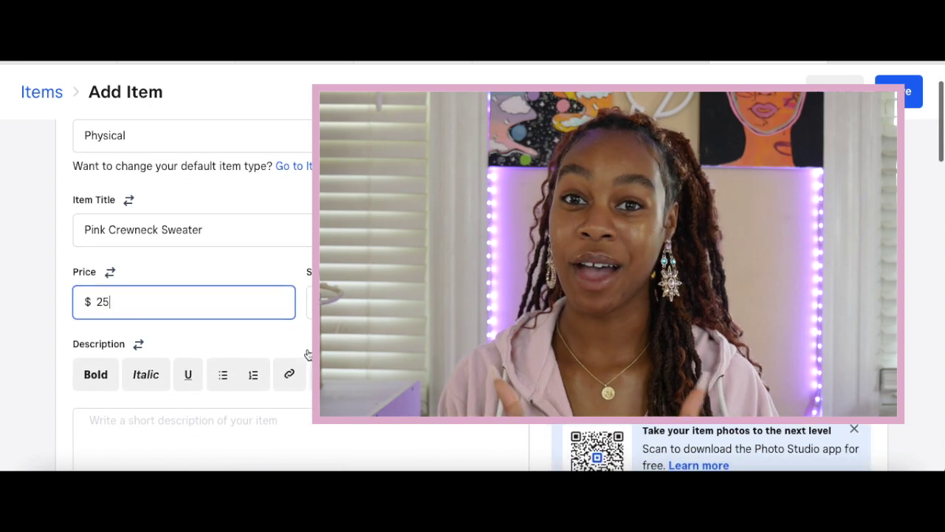
pyautogui.scroll(-1, 308, 353)
pyautogui.click(306, 340)
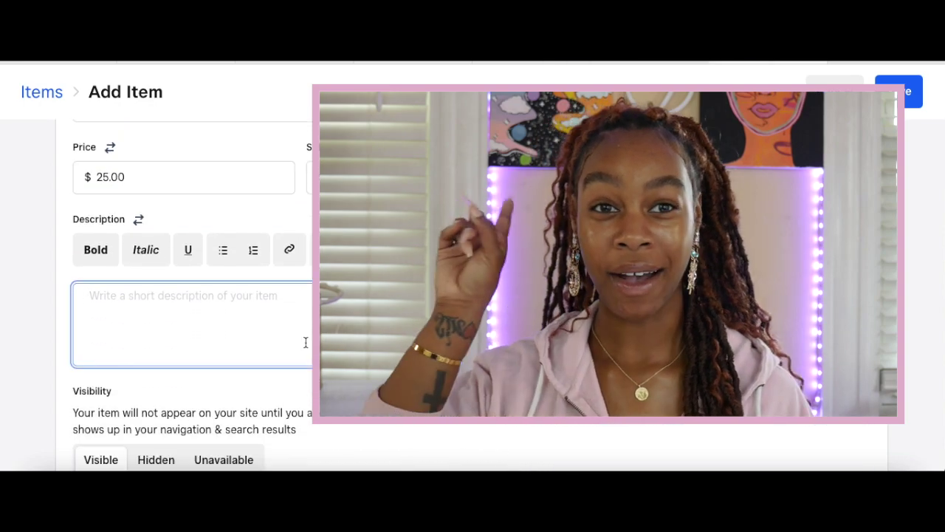
pyautogui.write('Thu')
pyautogui.press('BackSpace')
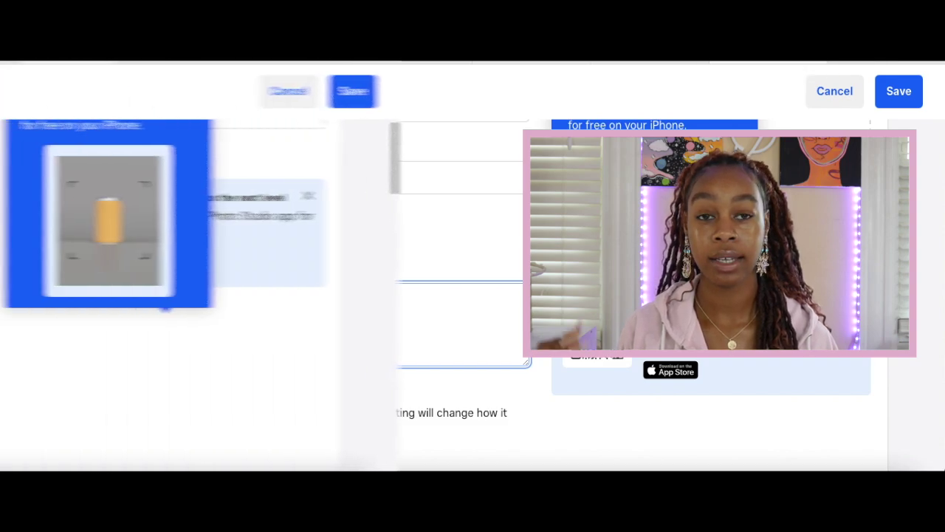
pyautogui.moveTo(215, 188); pyautogui.dragTo(375, 187)
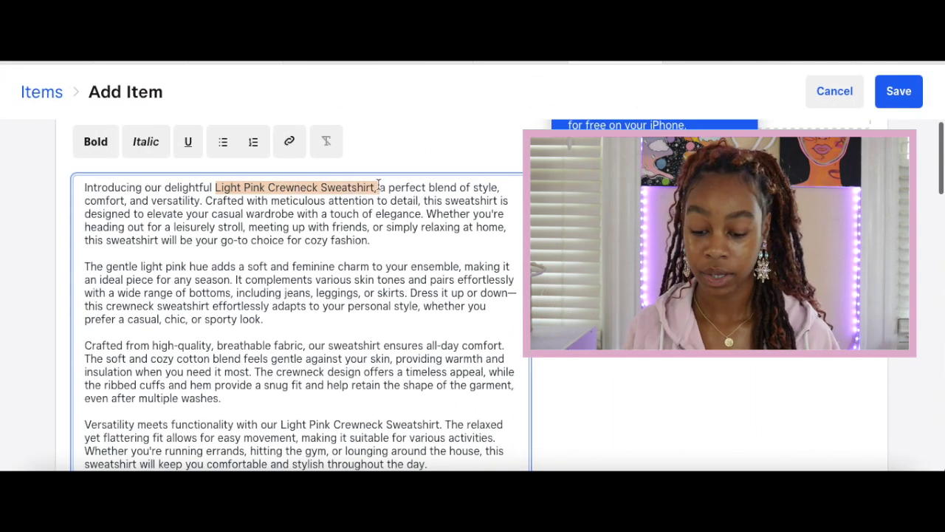
pyautogui.click(100, 143)
pyautogui.click(261, 253)
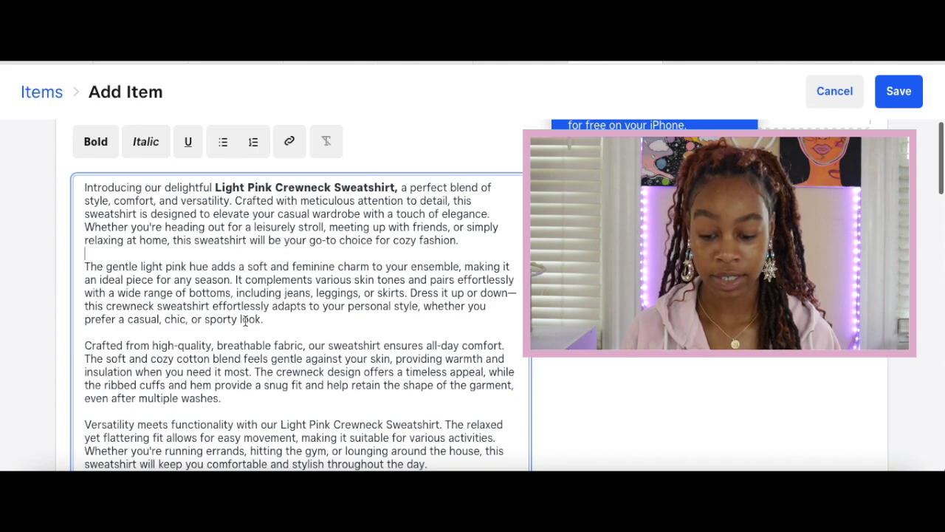
pyautogui.moveTo(127, 319); pyautogui.dragTo(263, 319)
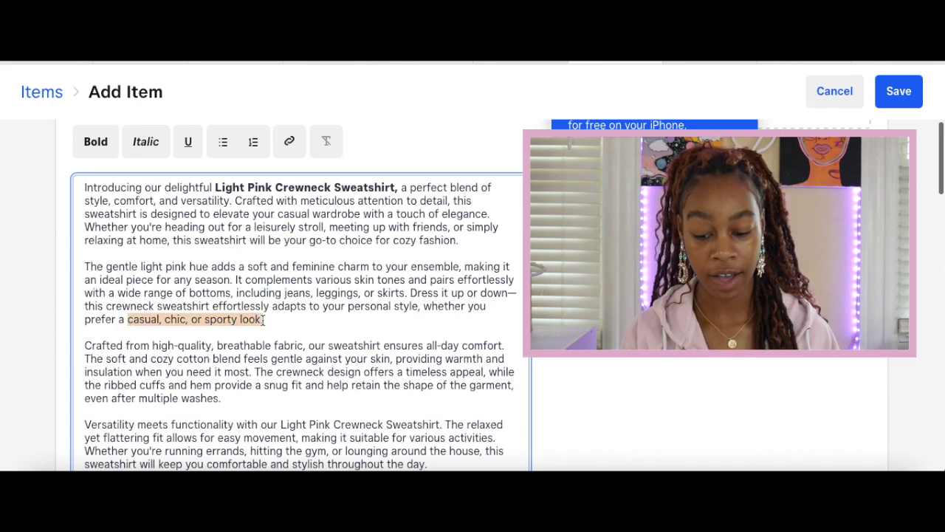
pyautogui.click(146, 142)
# Set the shipping weight to 0.5 lb and turn on stock tracking with 15 units.
pyautogui.click(285, 330)
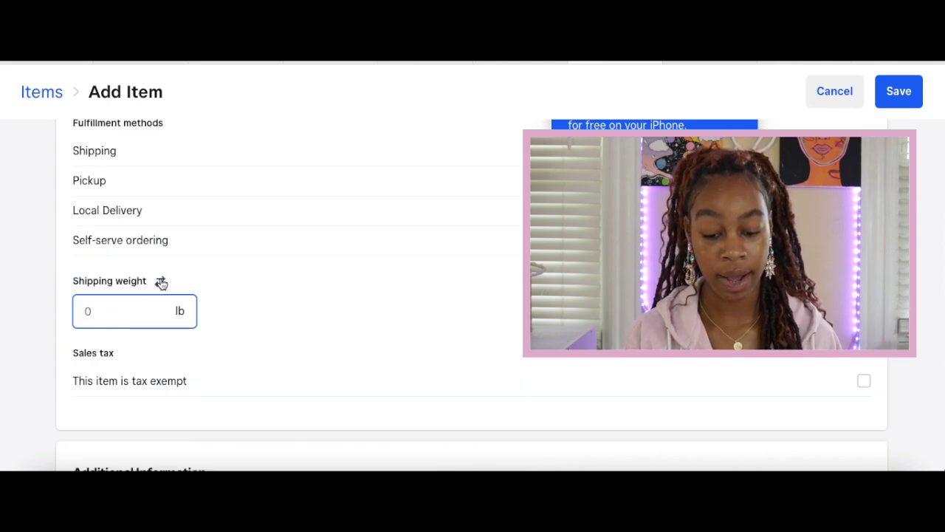
pyautogui.moveTo(159, 283)
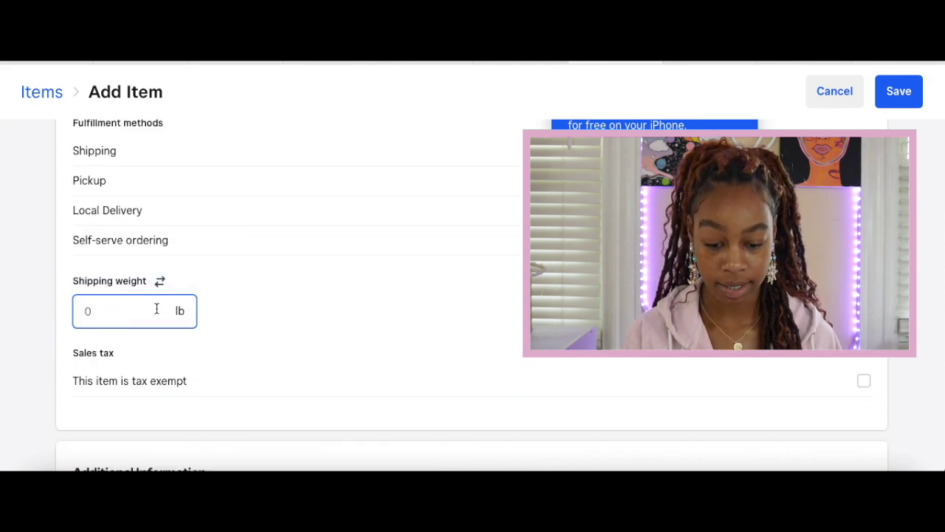
pyautogui.scroll(-3, 318, 328)
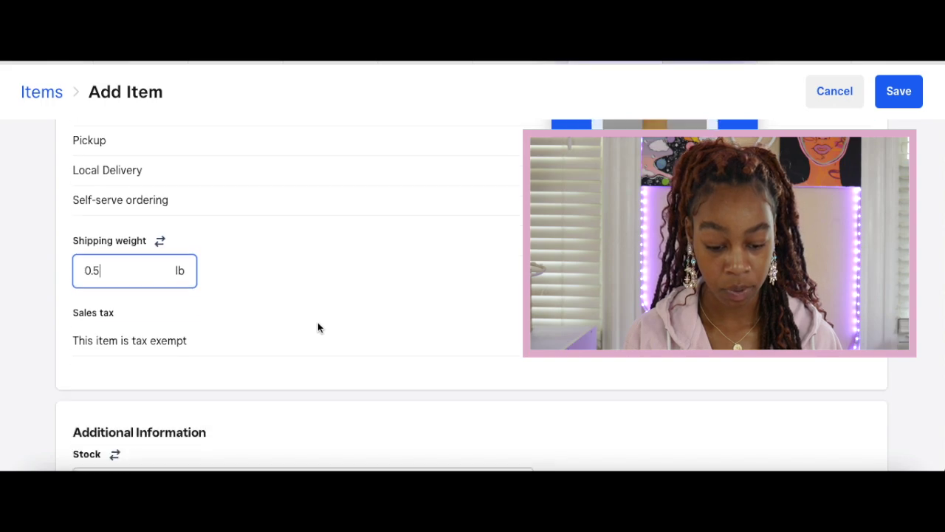
pyautogui.click(383, 364)
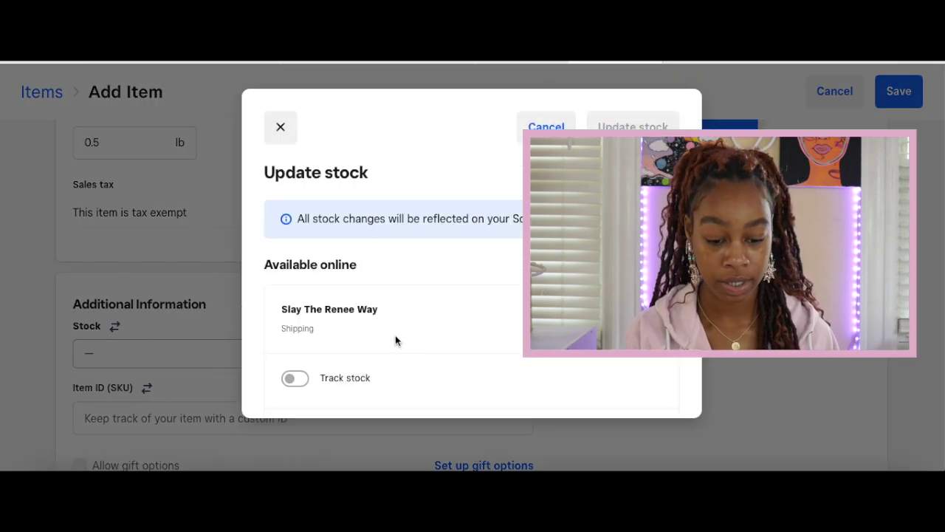
pyautogui.scroll(-2, 383, 231)
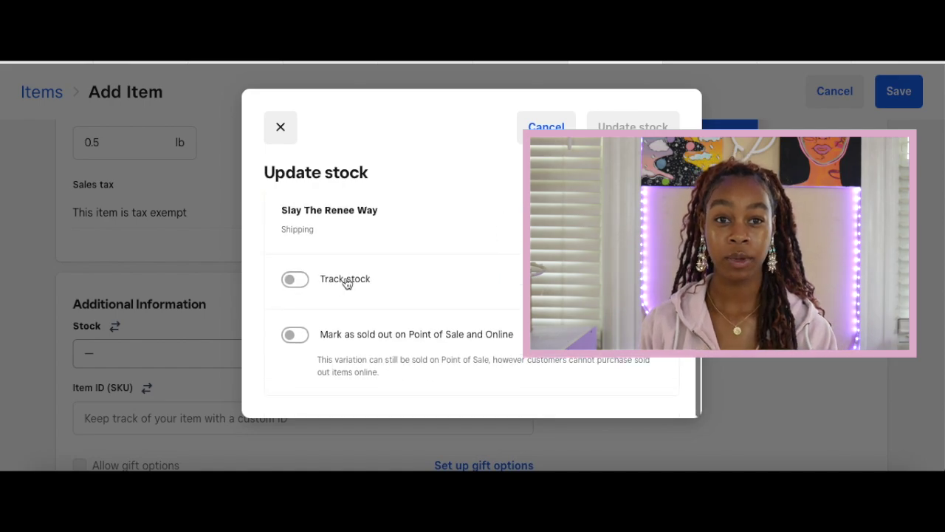
pyautogui.click(306, 284)
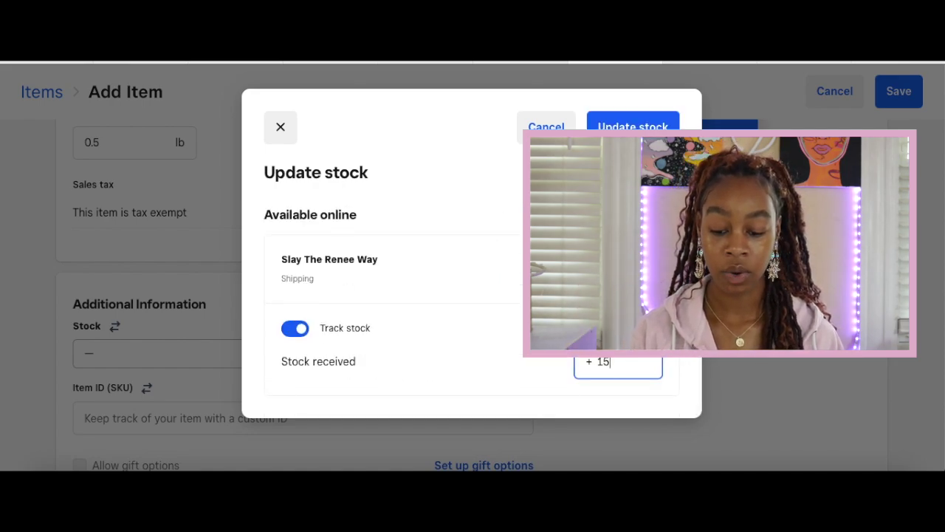
pyautogui.click(634, 123)
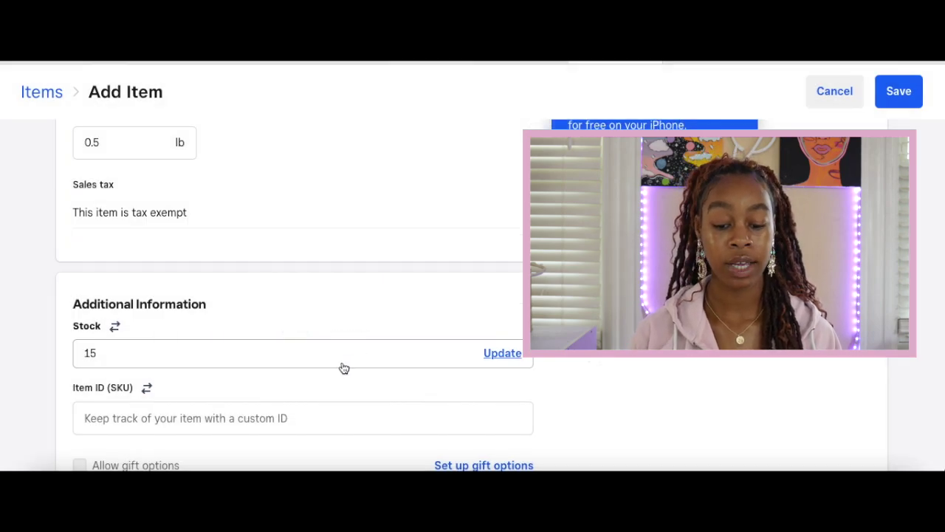
pyautogui.scroll(-5, 343, 362)
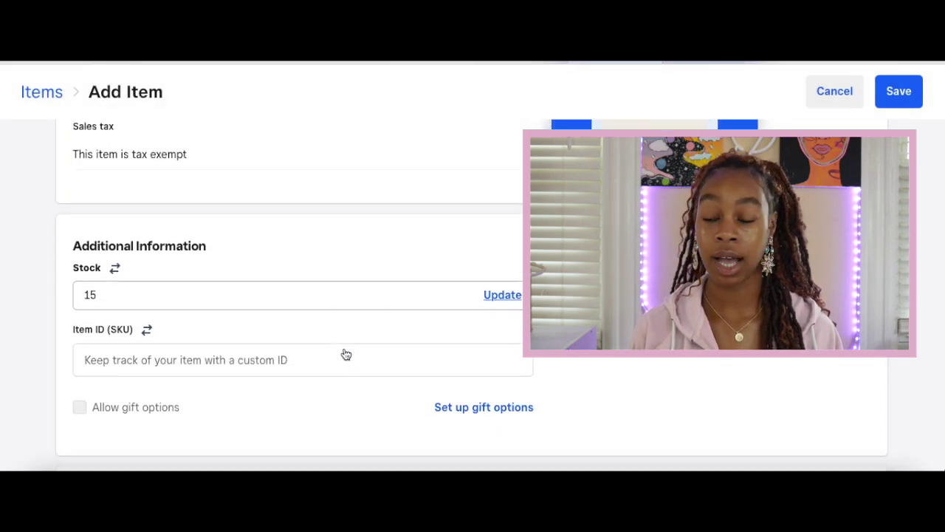
pyautogui.scroll(-3, 343, 353)
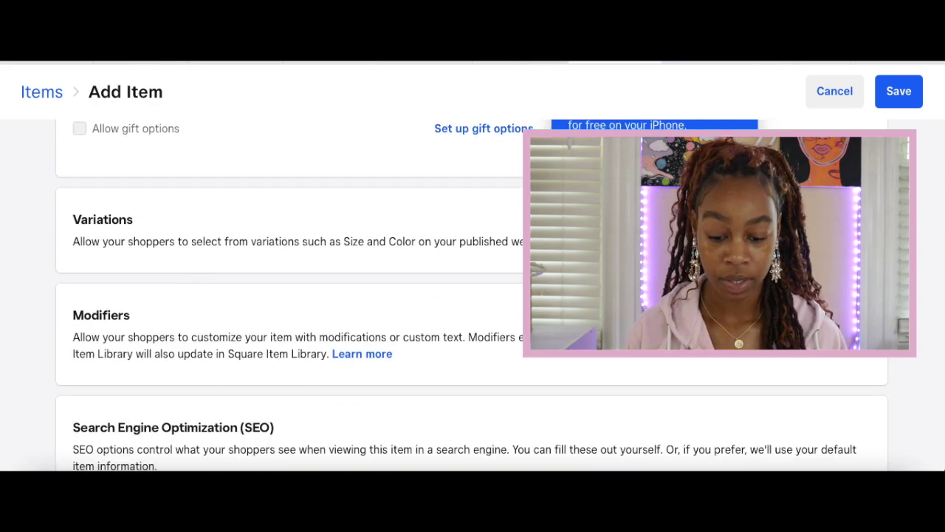
# Add Small, Medium and a third size variation to the sweater.
pyautogui.click(810, 226)
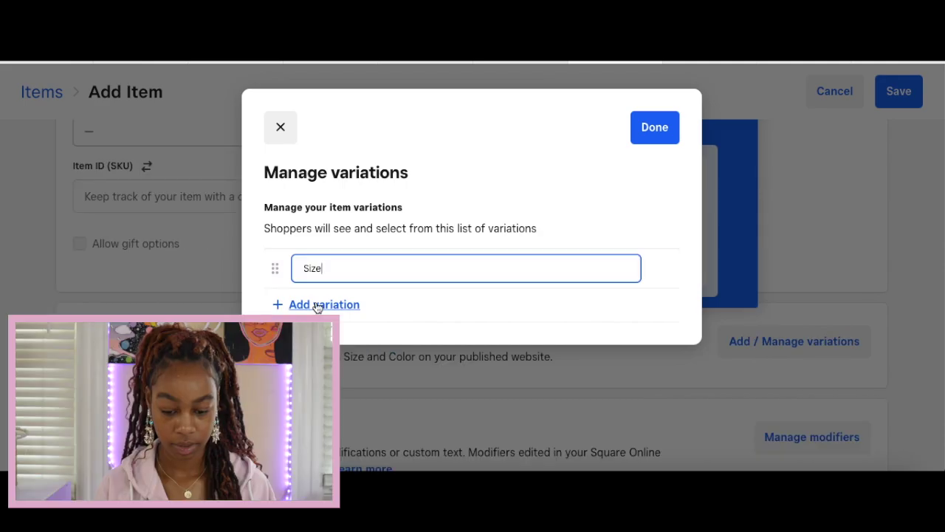
pyautogui.doubleClick(329, 270)
pyautogui.write('Small')
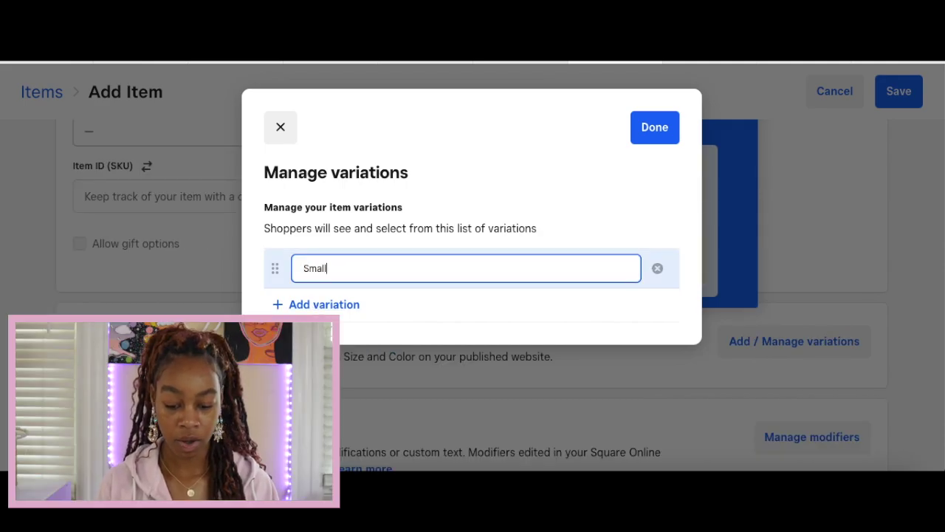
pyautogui.click(308, 306)
pyautogui.write('Medi')
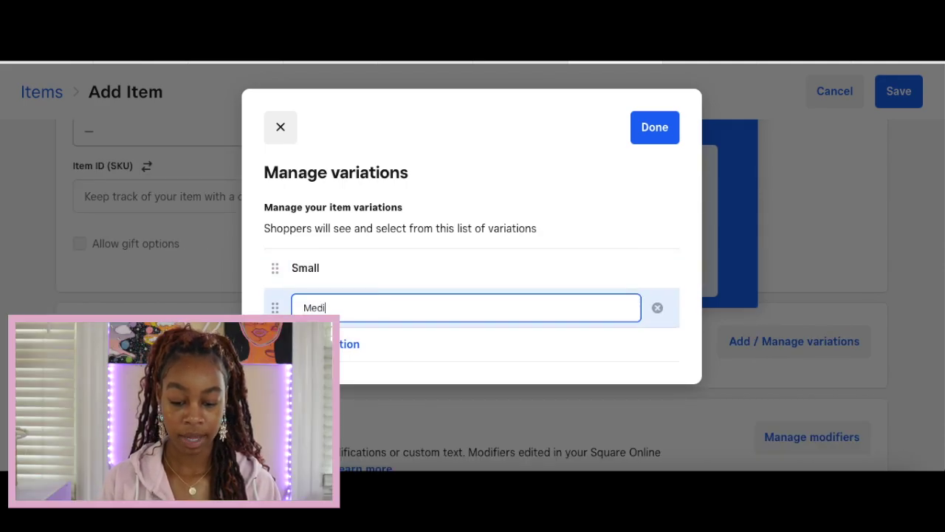
pyautogui.write('um')
pyautogui.press('Return')
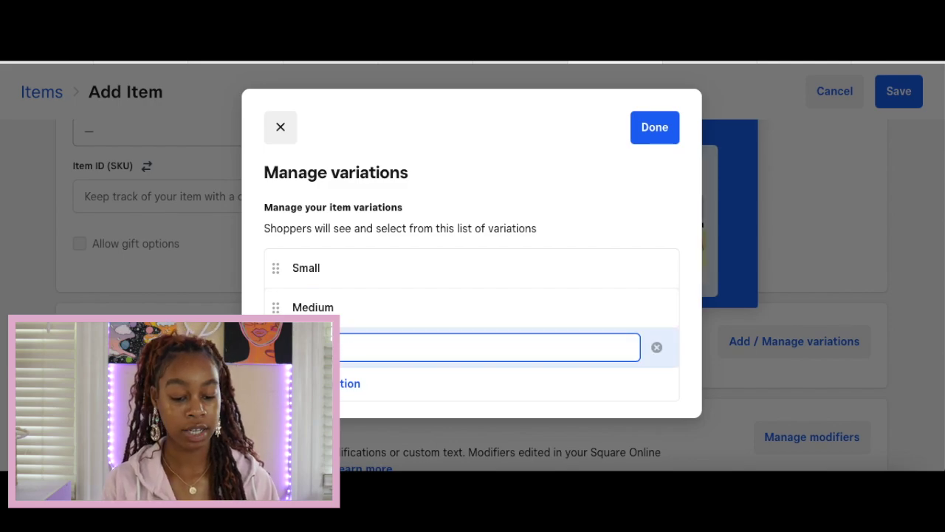
pyautogui.click(656, 131)
pyautogui.click(501, 339)
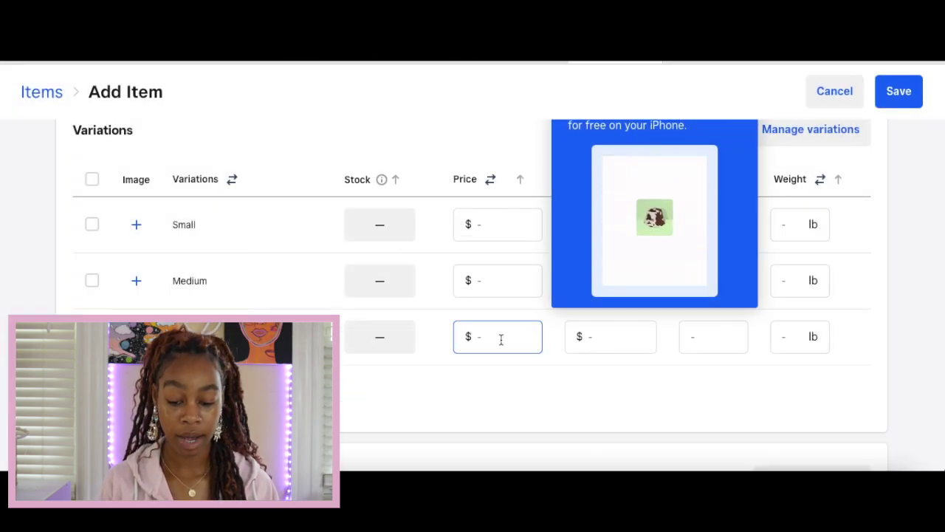
pyautogui.click(705, 336)
pyautogui.click(232, 302)
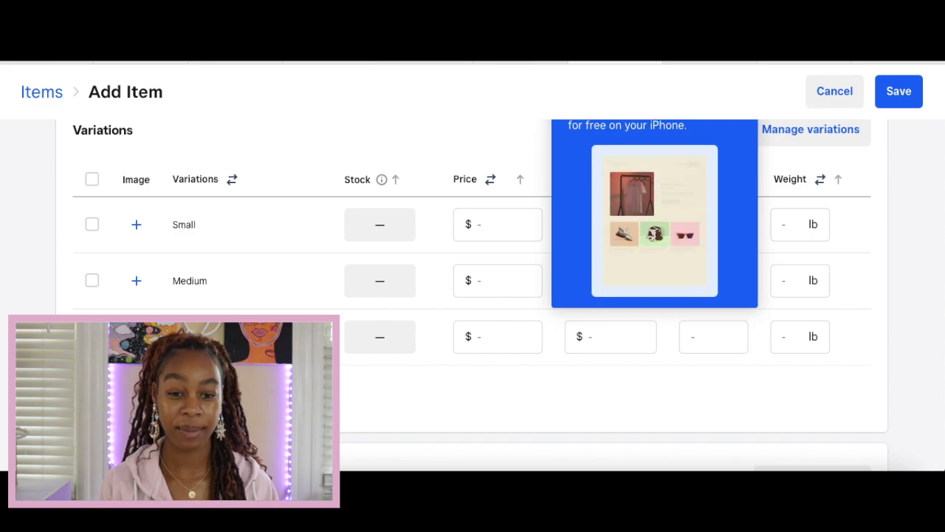
pyautogui.scroll(3, 552, 293)
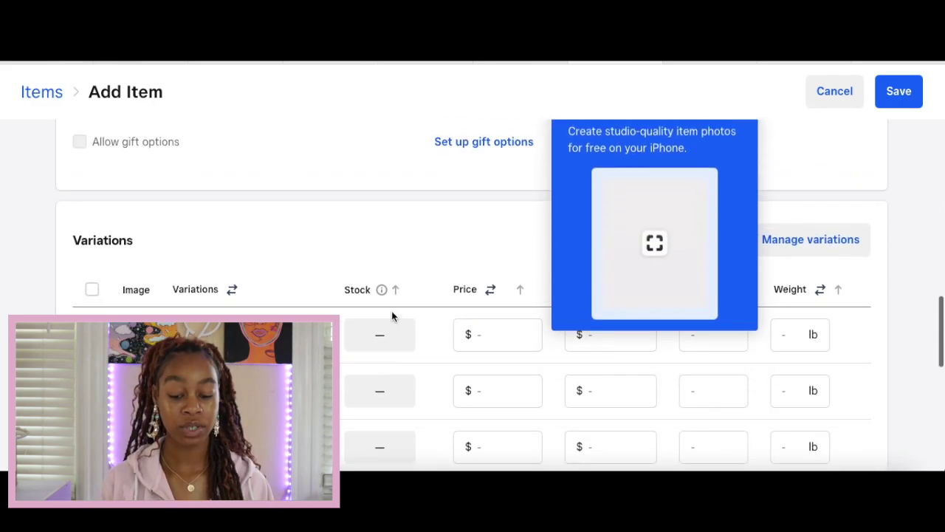
# Add 5 units of stock to each of the Small, Medium and Larger variations.
pyautogui.click(392, 336)
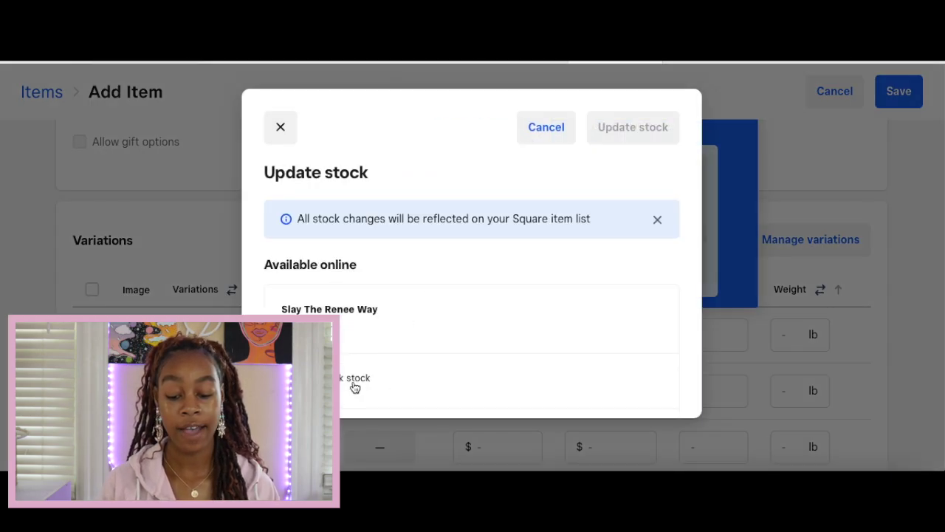
pyautogui.scroll(-1, 649, 359)
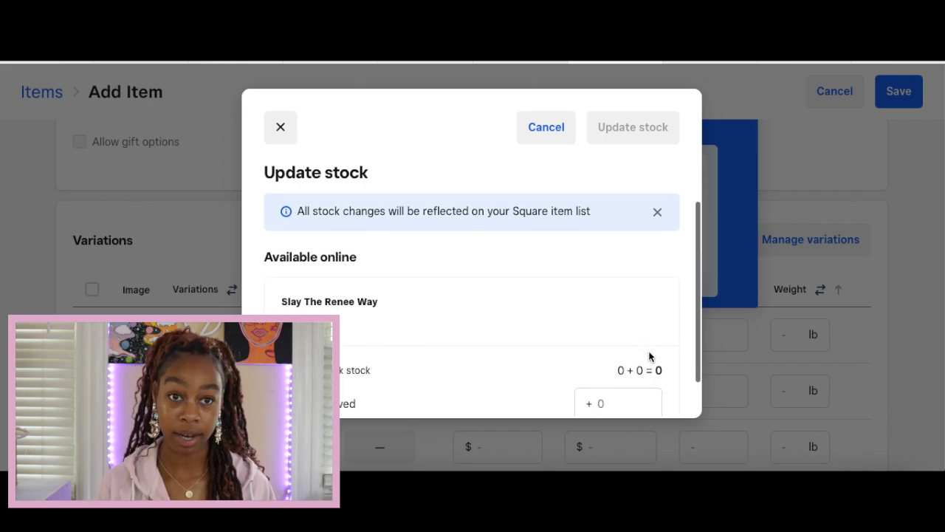
pyautogui.click(633, 398)
pyautogui.write('5')
pyautogui.click(633, 127)
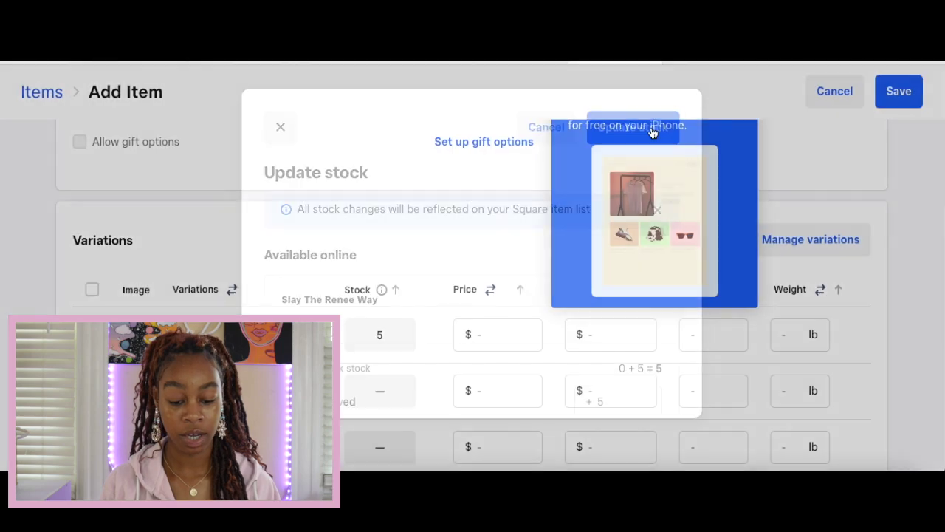
pyautogui.click(411, 397)
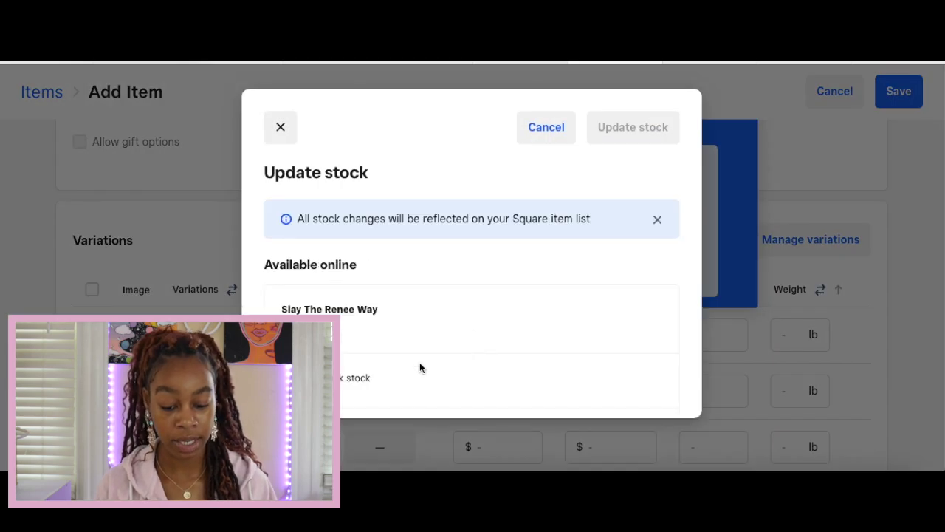
pyautogui.click(652, 399)
pyautogui.write('5')
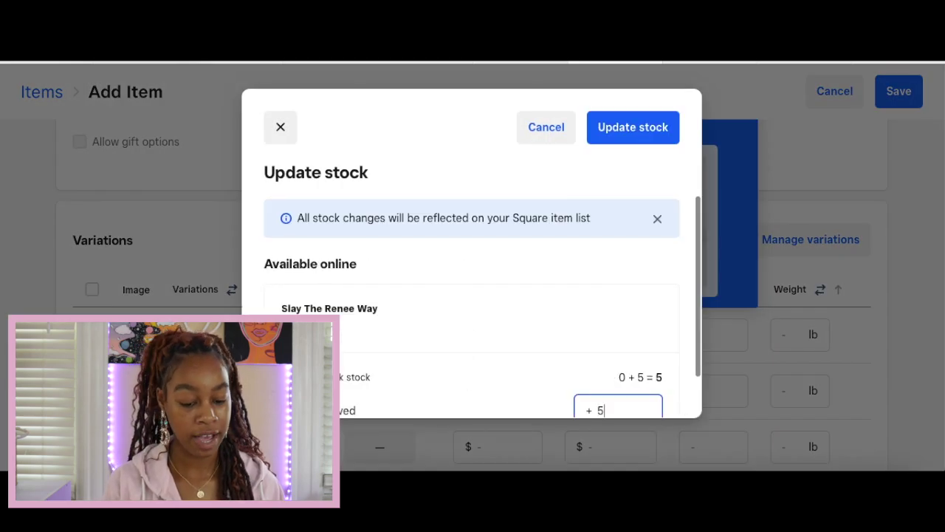
pyautogui.click(652, 137)
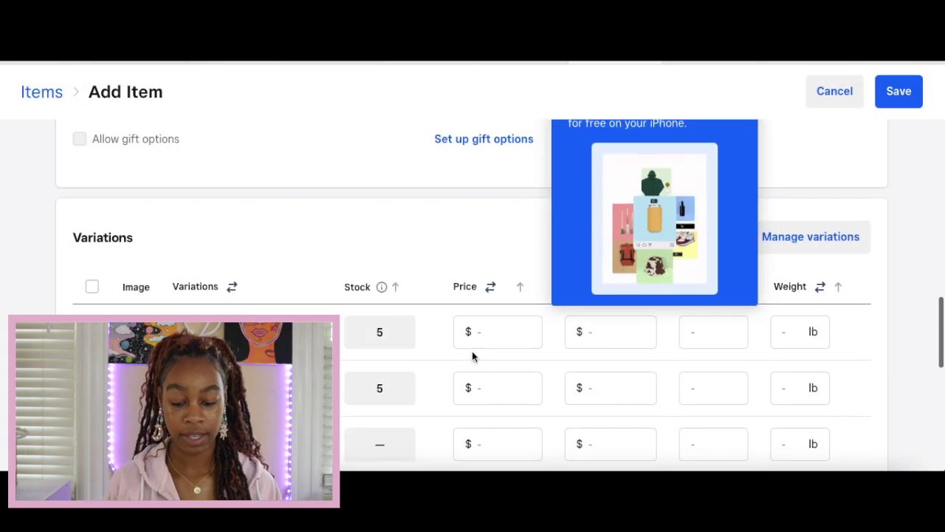
pyautogui.click(380, 443)
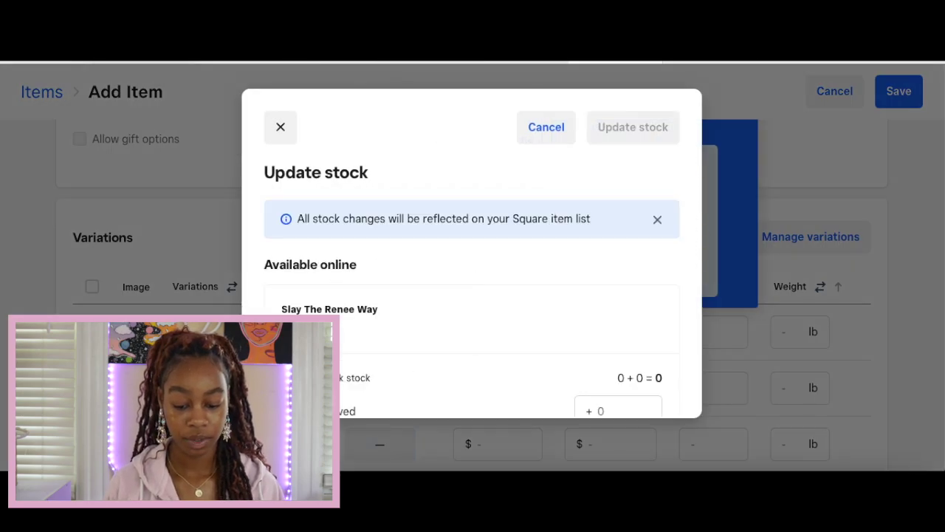
pyautogui.click(622, 403)
pyautogui.write('5')
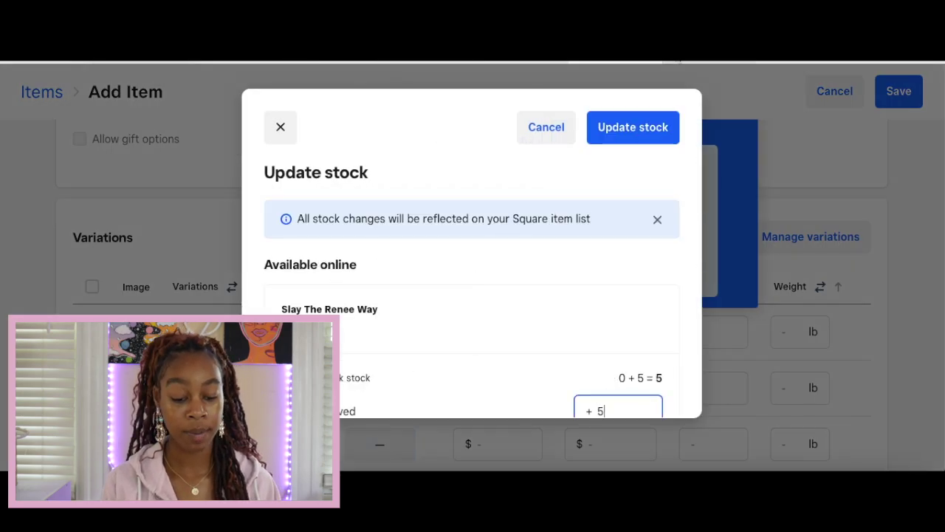
pyautogui.click(635, 133)
# Price the variations at Small $20.00, Medium $25.00 and Larger $25.00.
pyautogui.click(501, 331)
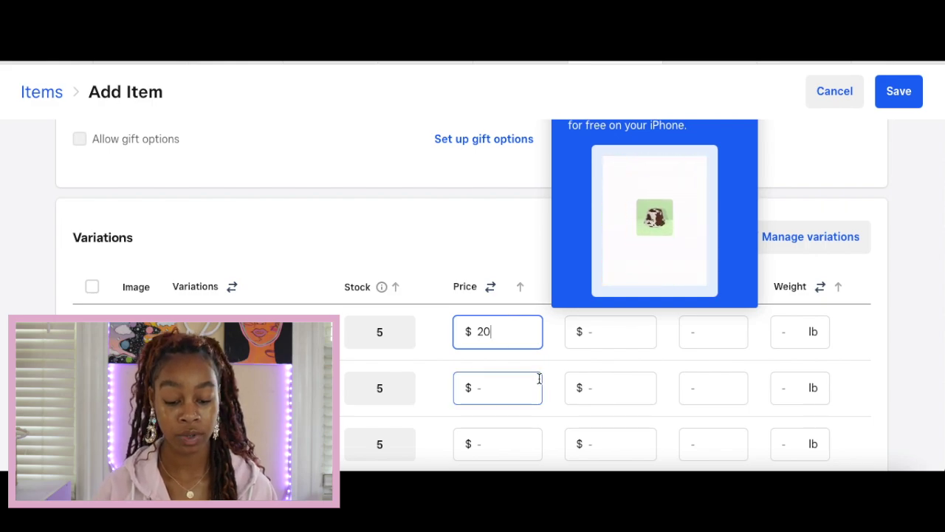
pyautogui.click(424, 63)
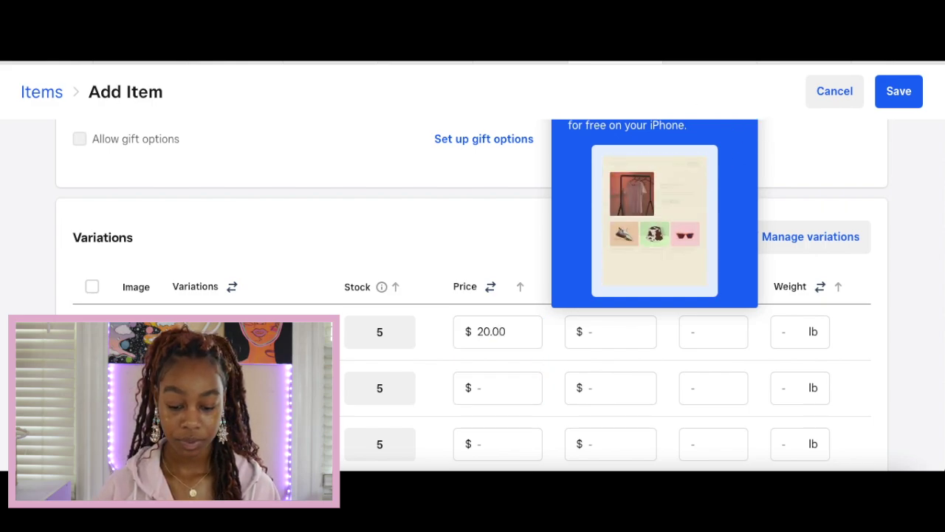
pyautogui.click(509, 382)
pyautogui.write('25')
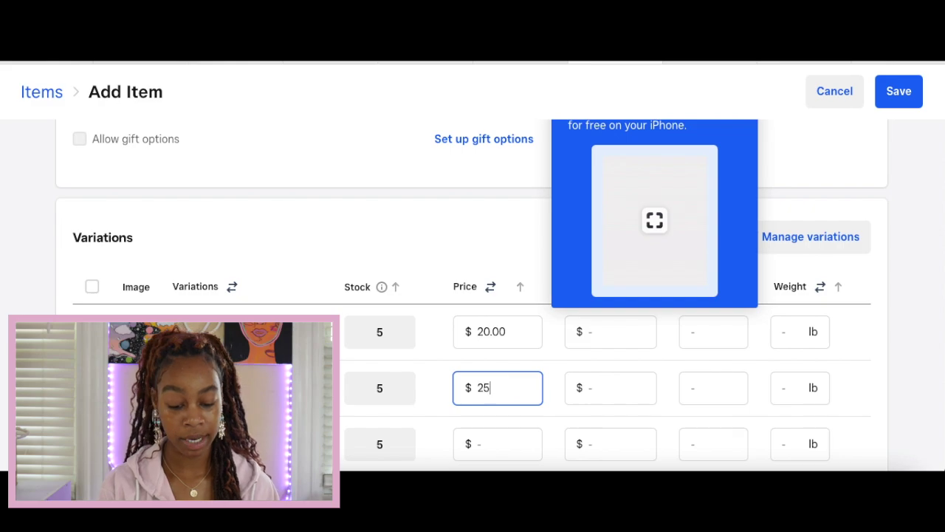
pyautogui.scroll(-1, 510, 374)
pyautogui.click(504, 391)
pyautogui.write('2')
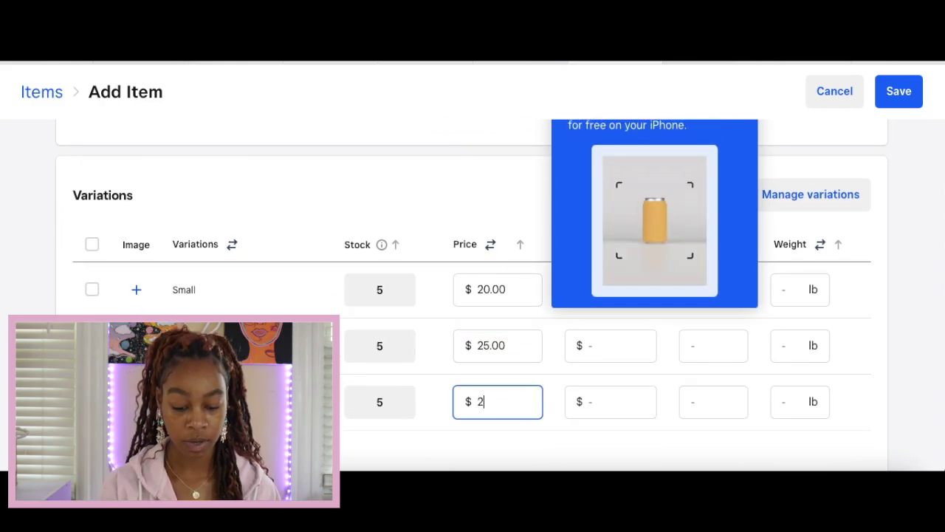
pyautogui.write('5')
pyautogui.click(803, 289)
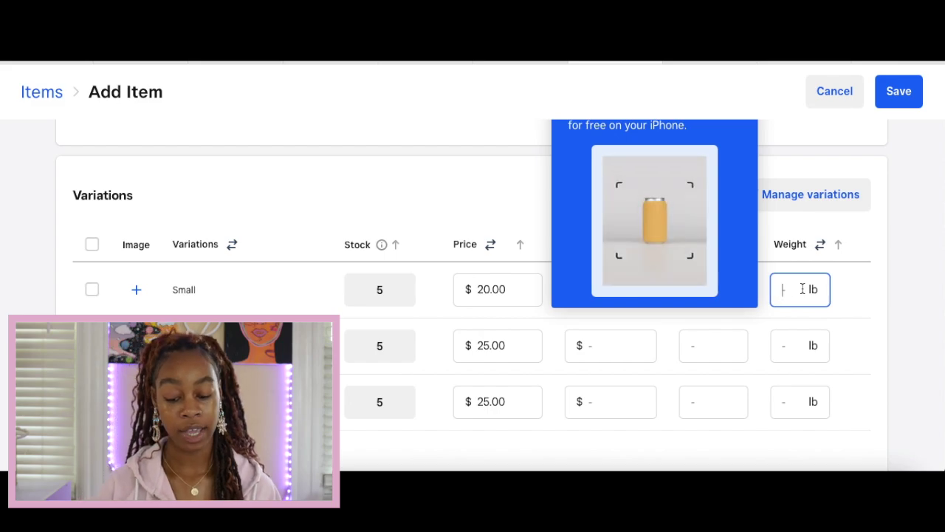
pyautogui.scroll(-1, 801, 288)
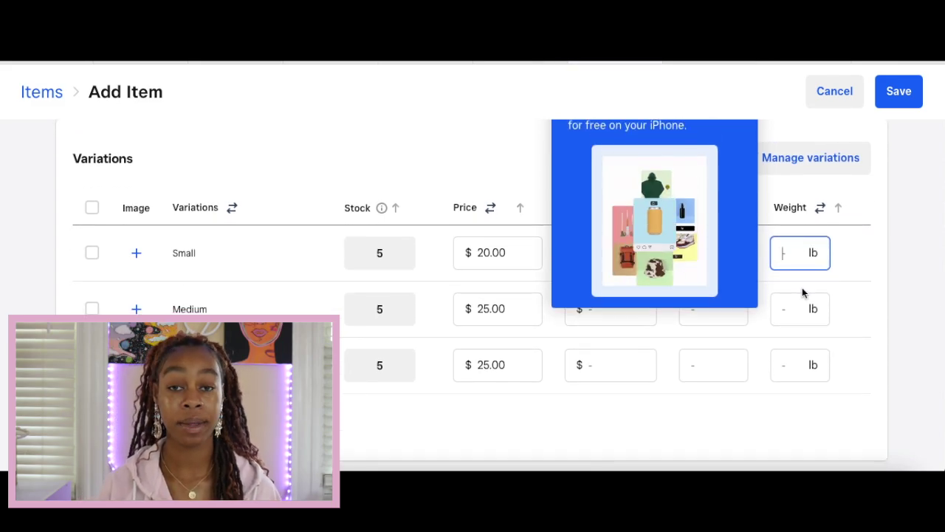
pyautogui.scroll(-5, 802, 288)
pyautogui.scroll(1, 597, 420)
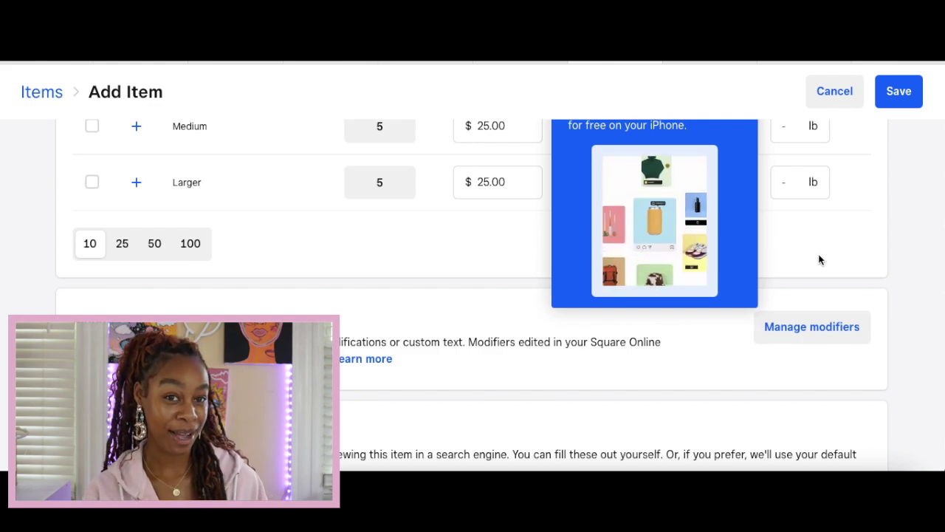
pyautogui.click(785, 326)
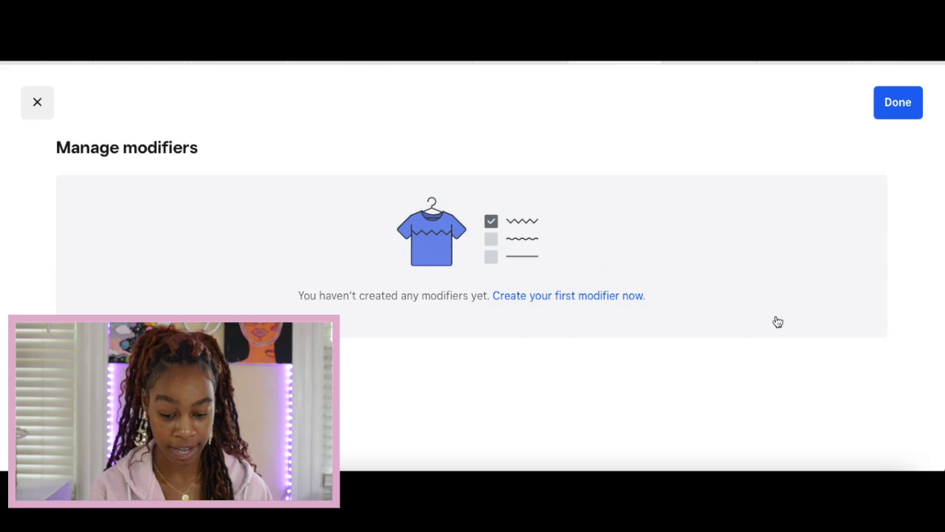
# Create an optional 'Names' text-box modifier with a 150-character limit and apply it to the sweater.
pyautogui.click(547, 298)
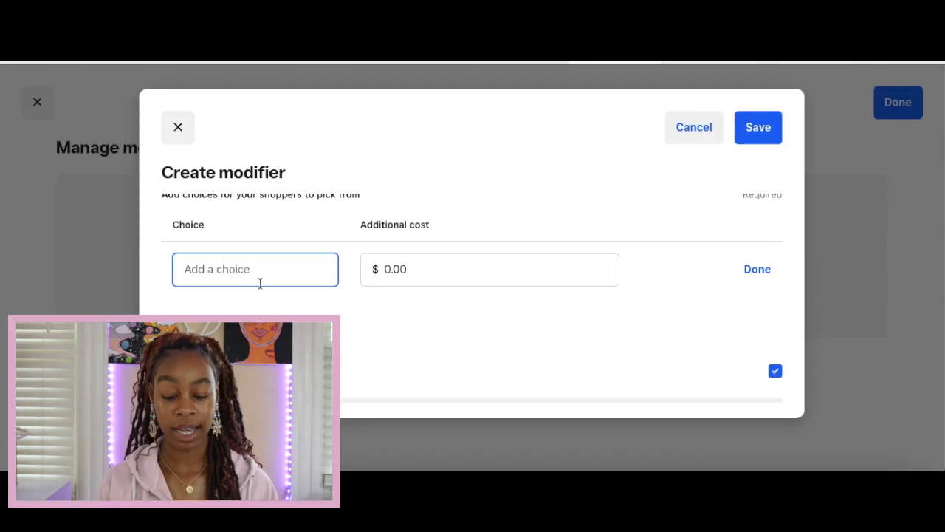
pyautogui.write('Mom')
pyautogui.scroll(2, 424, 357)
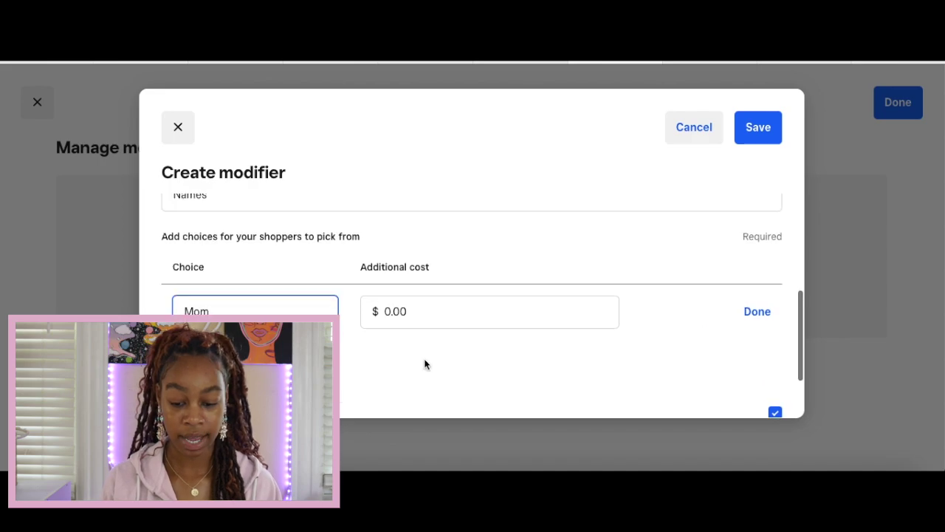
pyautogui.scroll(3, 488, 301)
pyautogui.click(619, 301)
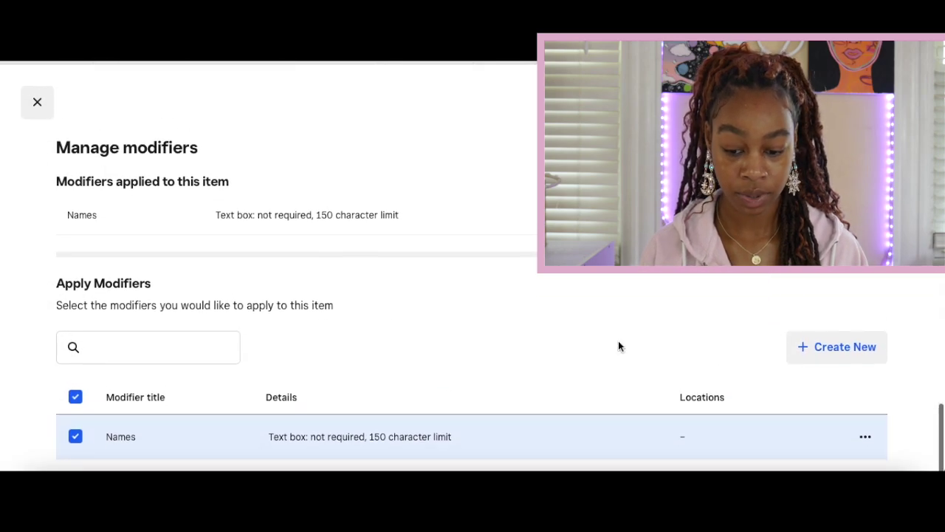
pyautogui.click(878, 102)
# Set the item's permalink to pink-sweater and its SEO title to Pink Crewneck Sweater.
pyautogui.scroll(5, 397, 268)
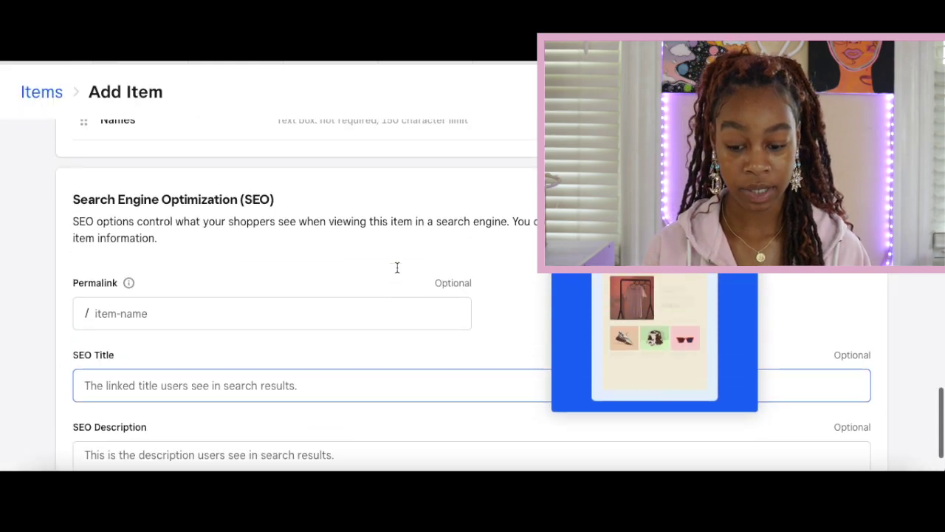
pyautogui.scroll(-2, 395, 270)
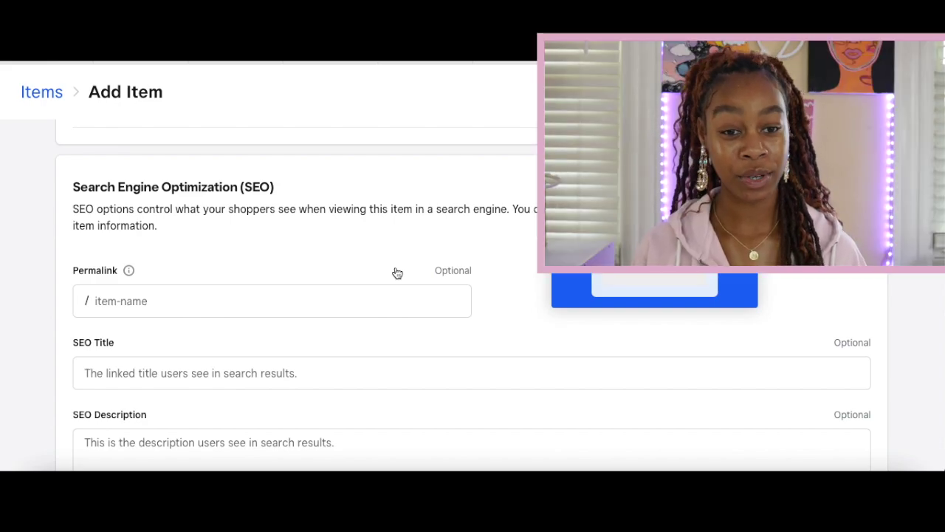
pyautogui.click(378, 288)
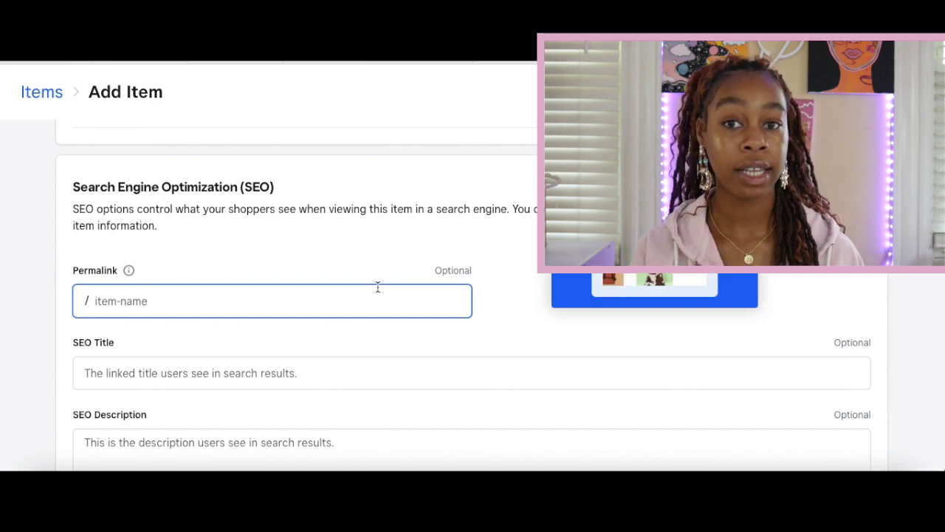
pyautogui.click(129, 271)
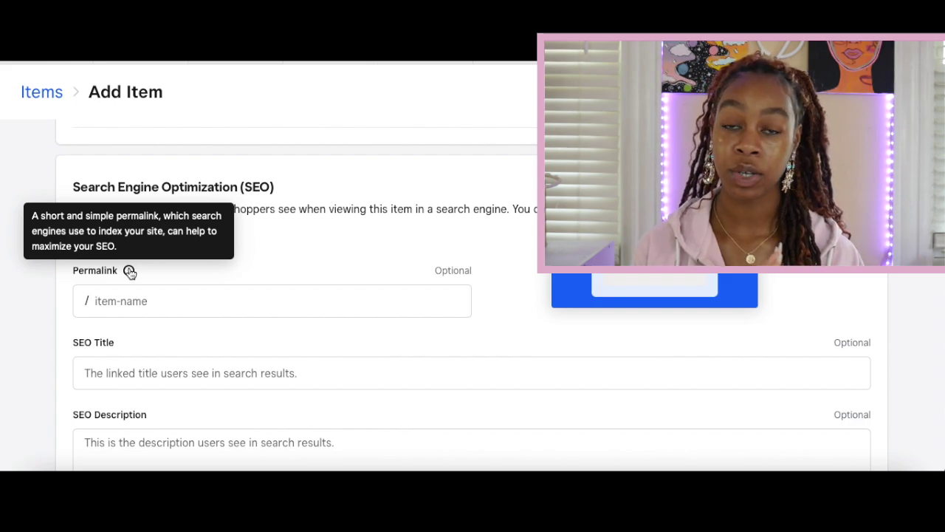
pyautogui.click(125, 309)
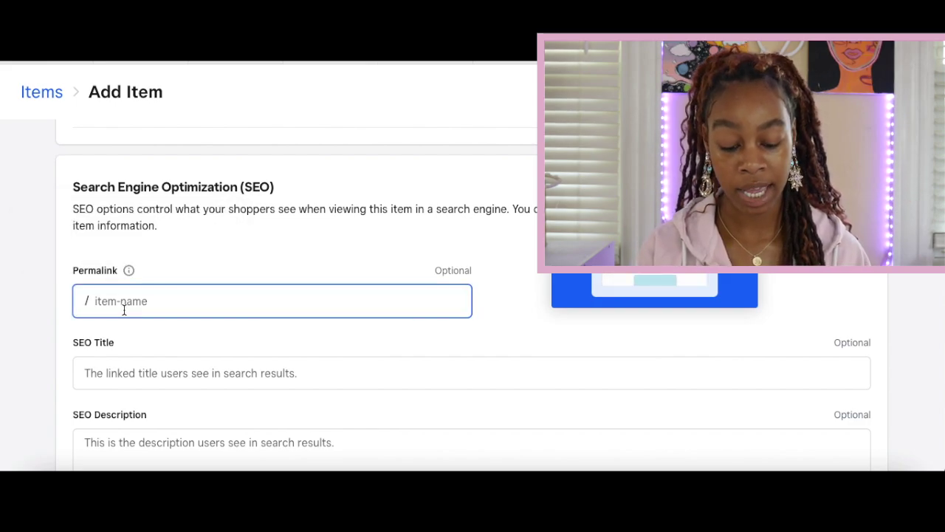
pyautogui.write('pin')
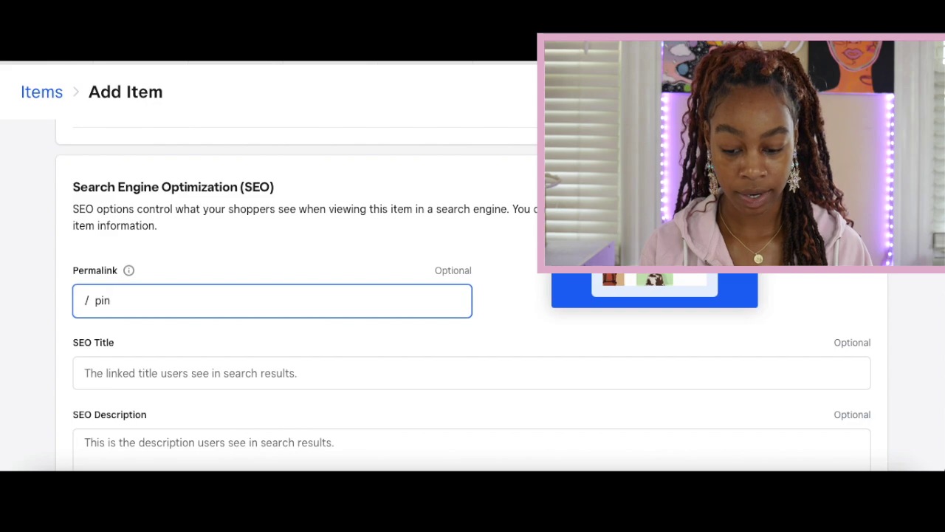
pyautogui.write('k-sweater')
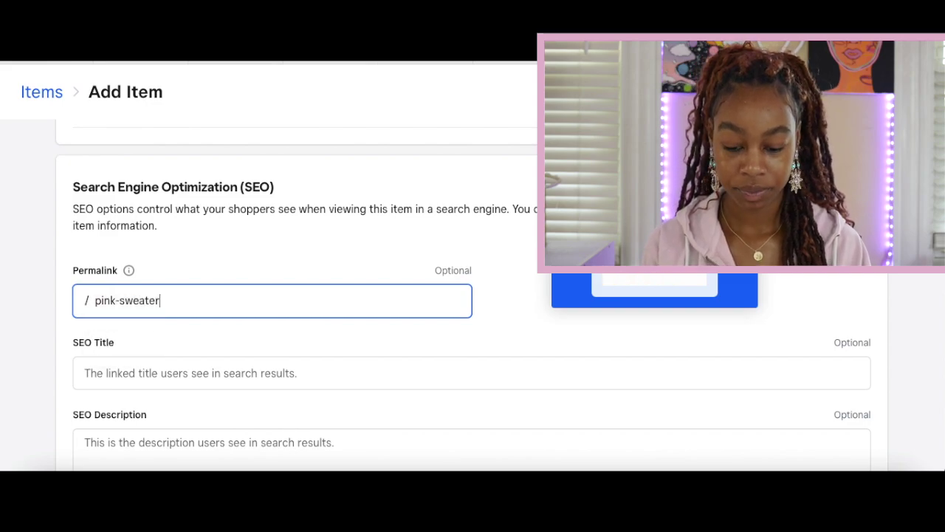
pyautogui.click(188, 369)
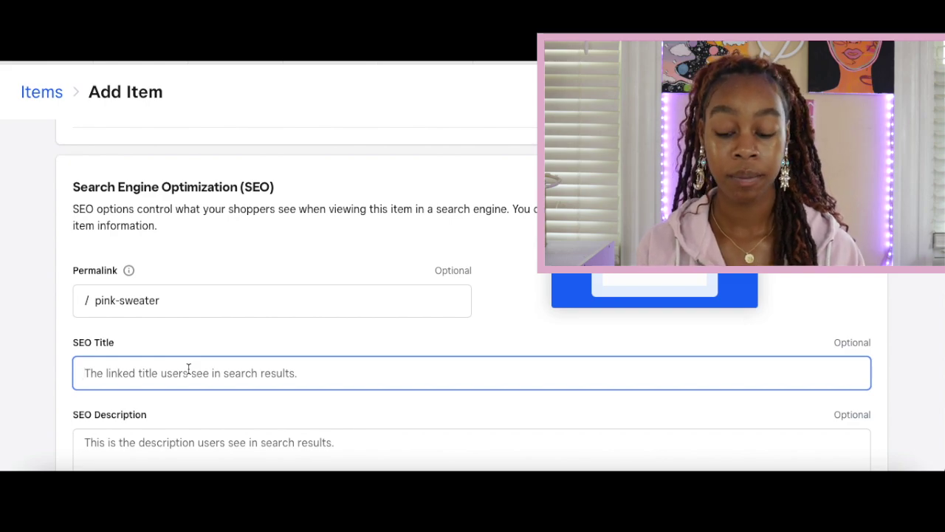
pyautogui.write('Pink')
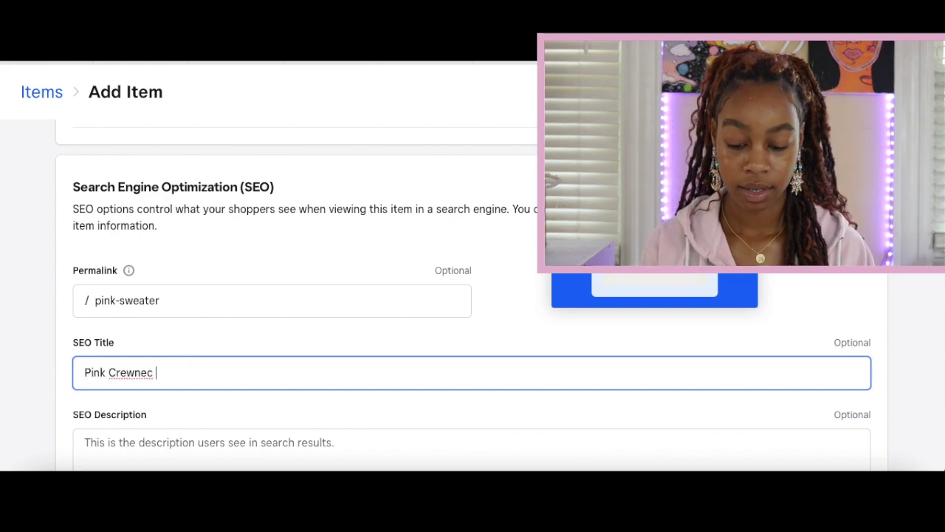
pyautogui.write(' Crewneck Sweater')
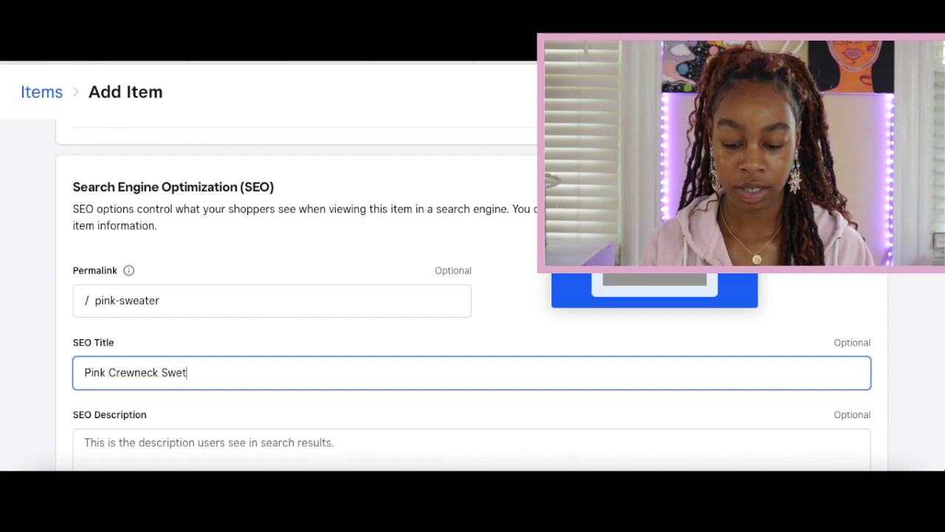
# Copy the SEO title into the SEO description and save the Pink Crewneck Sweater item.
pyautogui.scroll(-3, 189, 416)
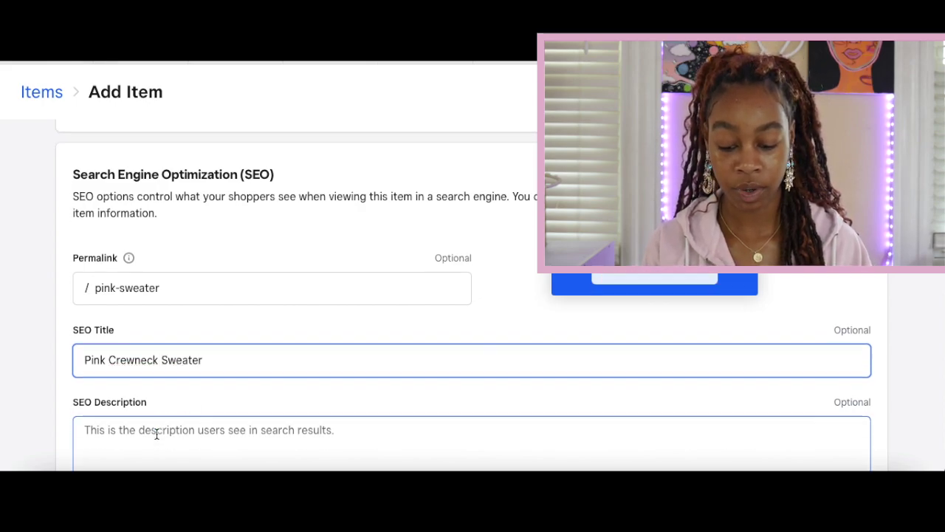
pyautogui.tripleClick(194, 275)
pyautogui.hotkey('ctrl', 'c')
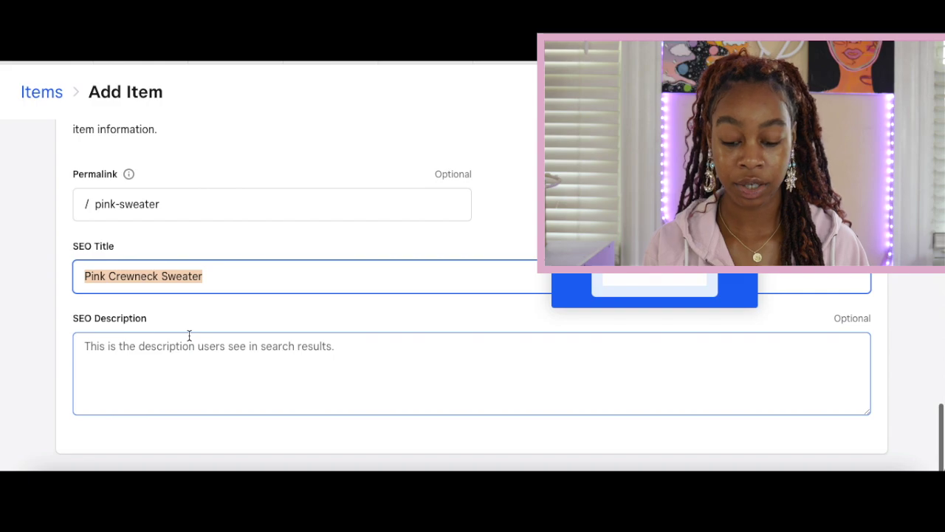
pyautogui.click(190, 336)
pyautogui.hotkey('ctrl', 'v')
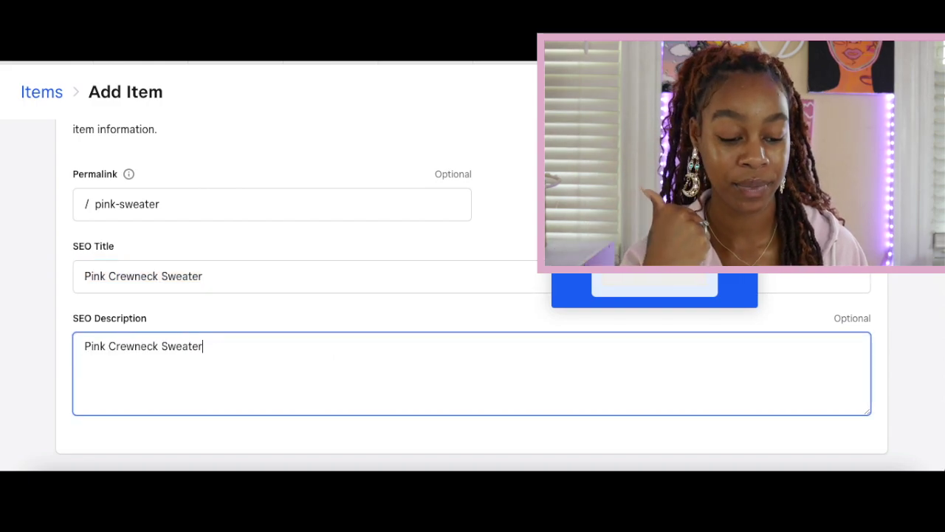
pyautogui.click(570, 281)
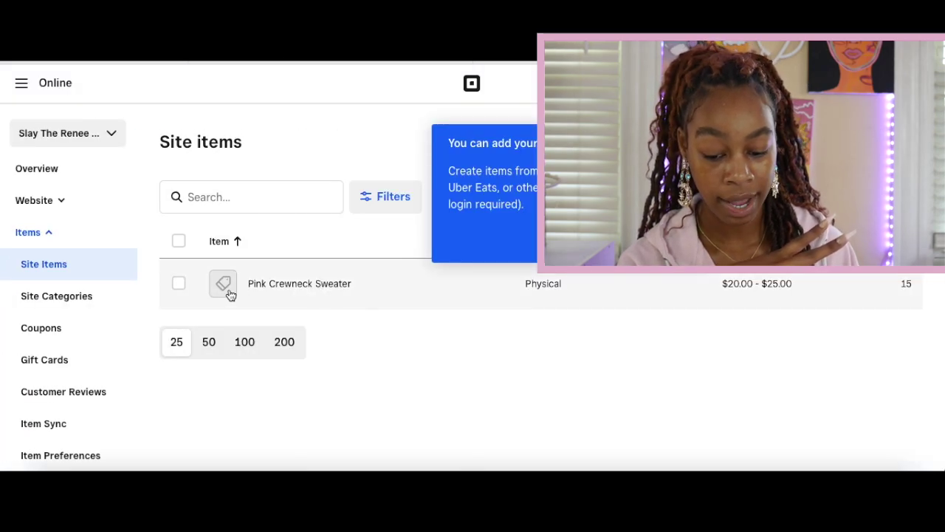
# Reopen the Pink Crewneck Sweater item and save its changes.
pyautogui.click(229, 289)
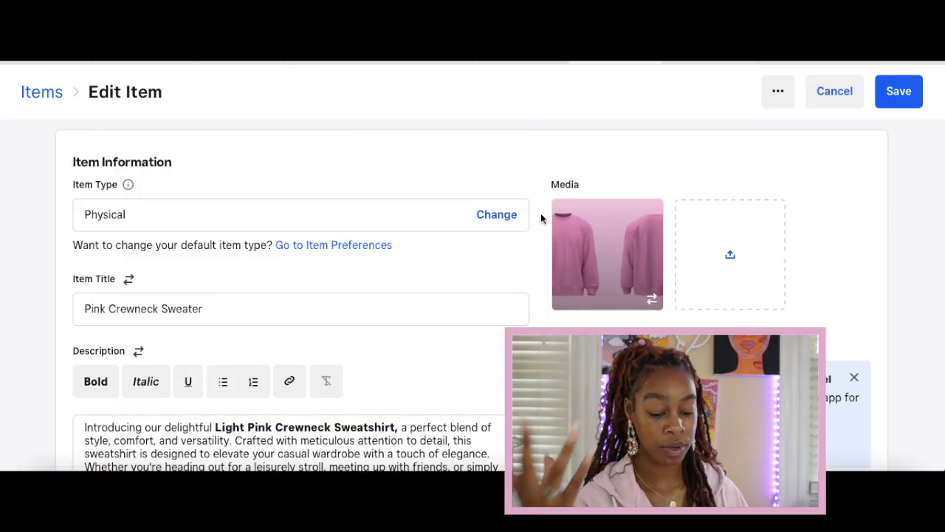
pyautogui.moveTo(641, 252)
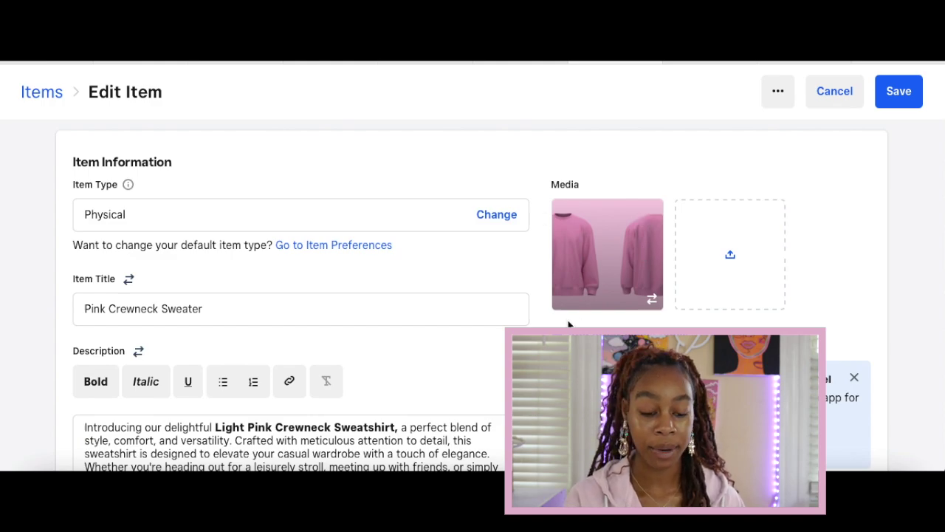
pyautogui.scroll(-15, 567, 325)
pyautogui.scroll(5, 569, 323)
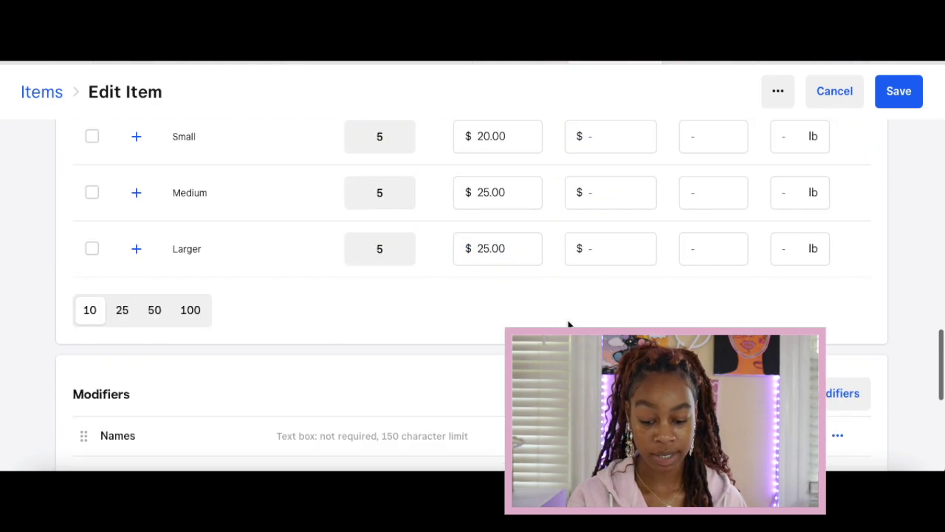
pyautogui.click(899, 92)
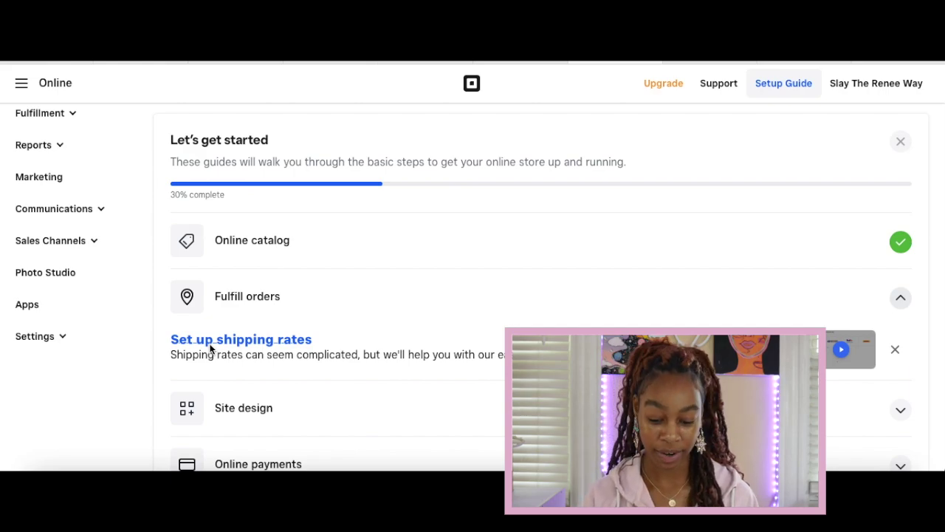
# Begin shipping setup with the store location as ship-from, then review the shipping carriers overview.
pyautogui.click(210, 344)
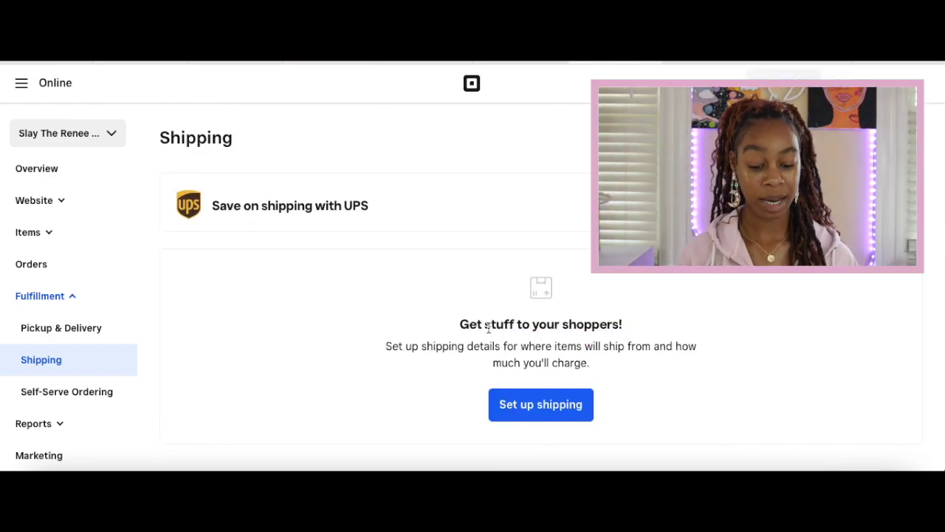
pyautogui.scroll(-2, 652, 336)
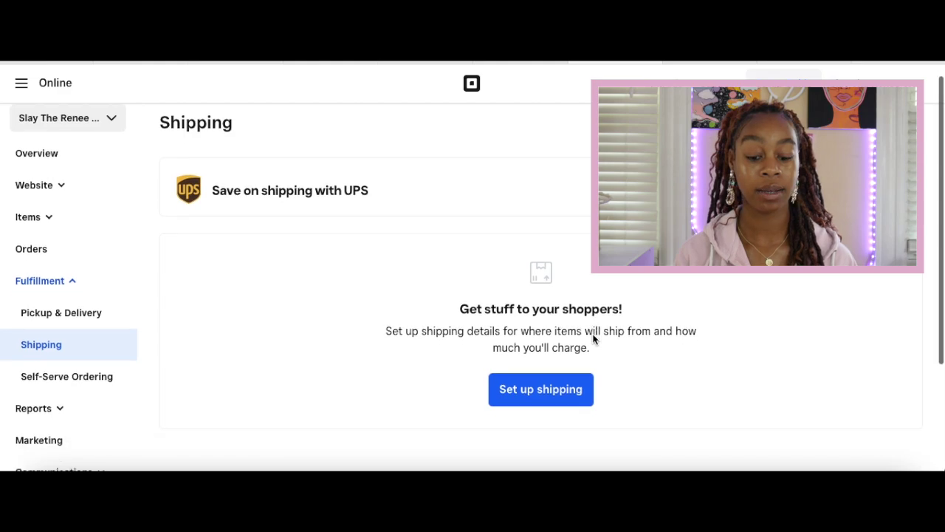
pyautogui.click(557, 322)
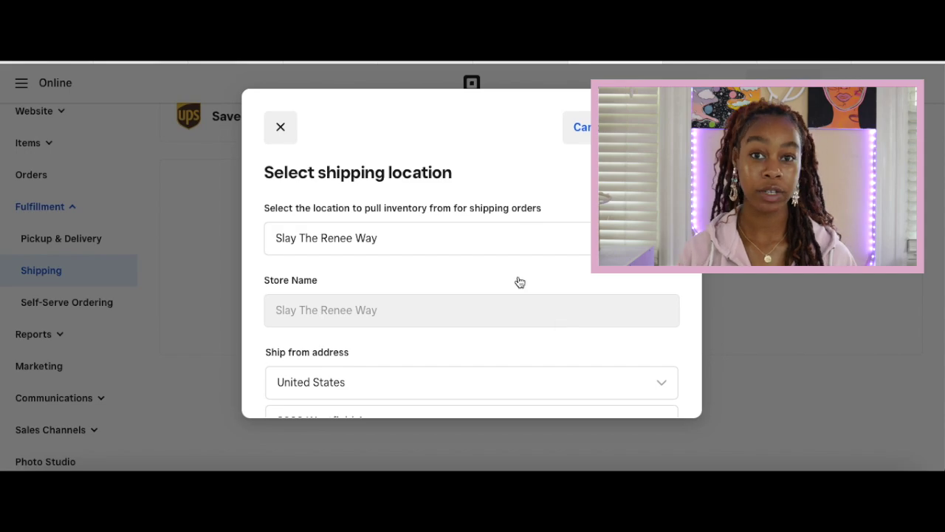
pyautogui.click(482, 240)
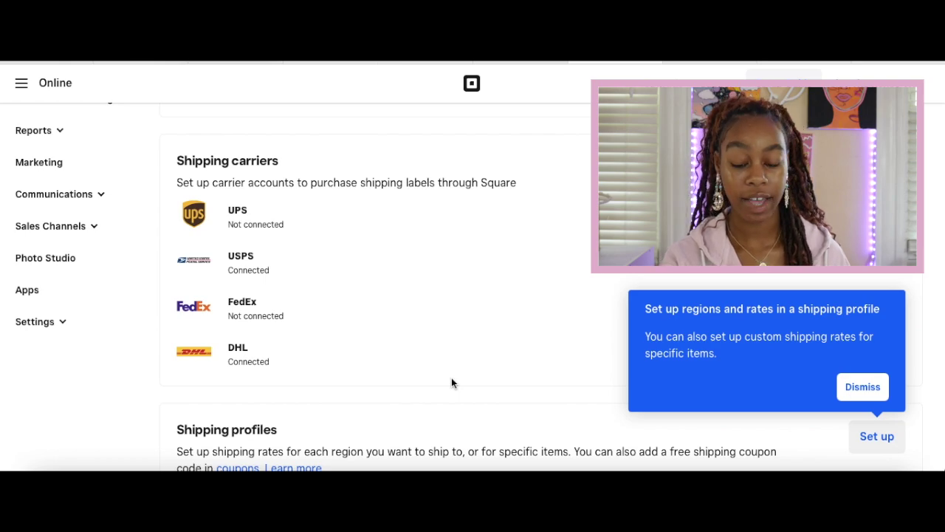
pyautogui.scroll(-1, 269, 295)
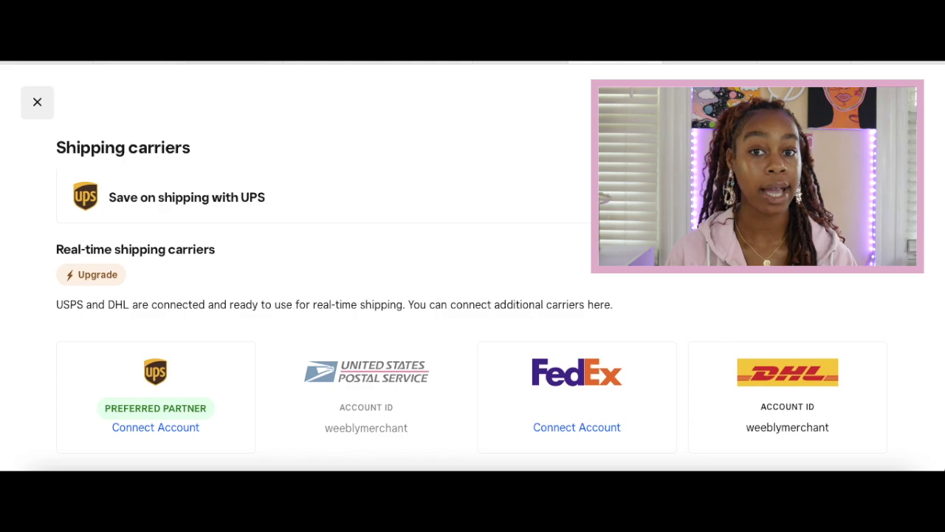
pyautogui.press('Escape')
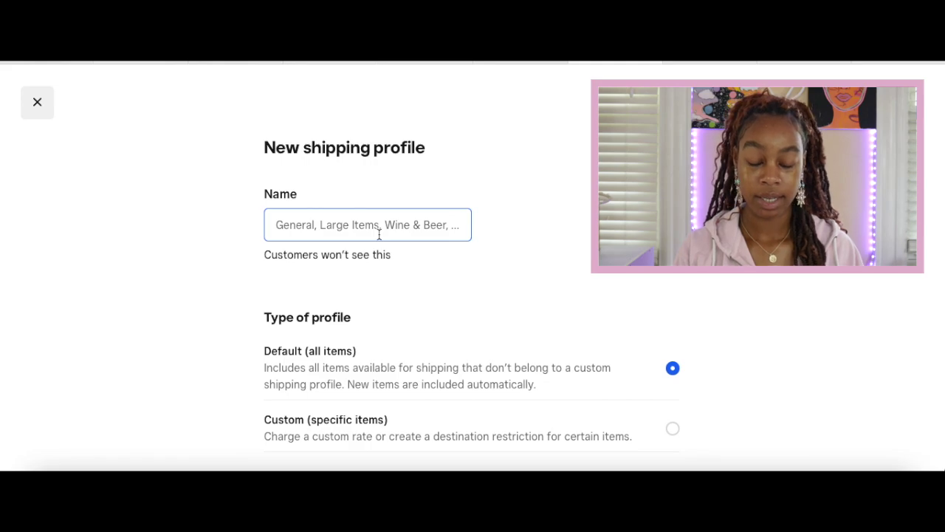
# Name the new shipping profile Standard and add United States as its destination.
pyautogui.click(379, 234)
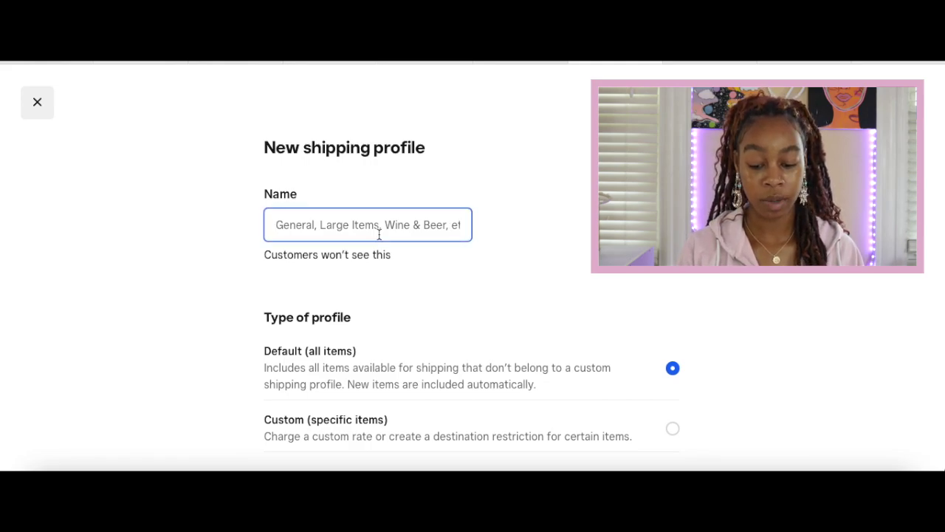
pyautogui.write('Standard')
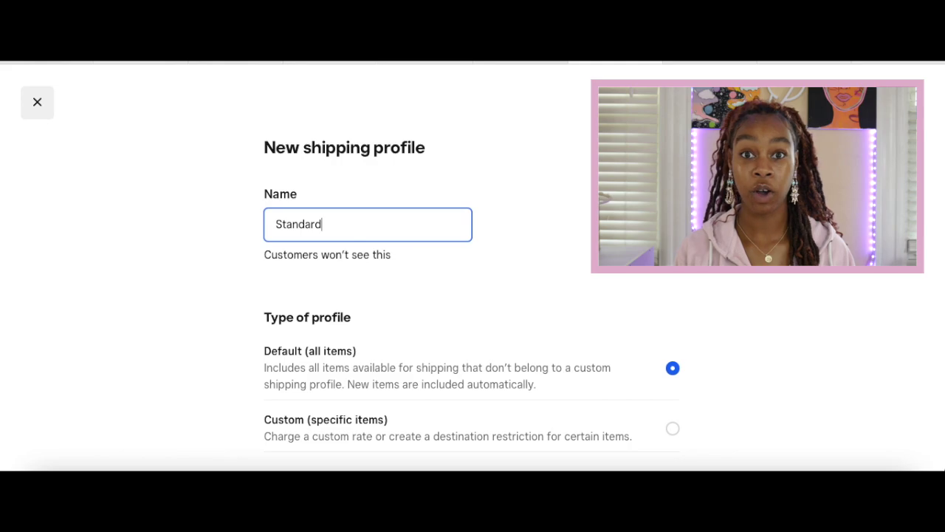
pyautogui.scroll(-2, 535, 306)
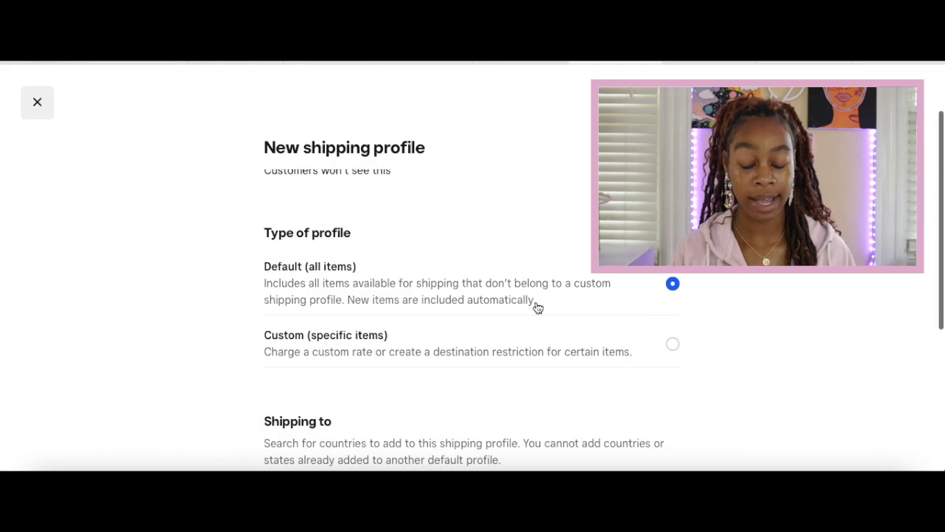
pyautogui.scroll(-2, 537, 304)
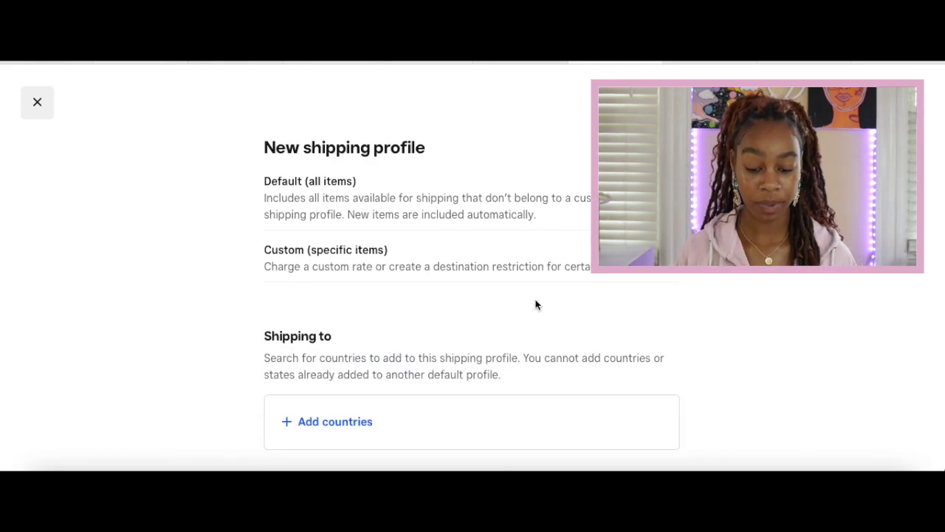
pyautogui.scroll(-3, 535, 305)
pyautogui.click(315, 285)
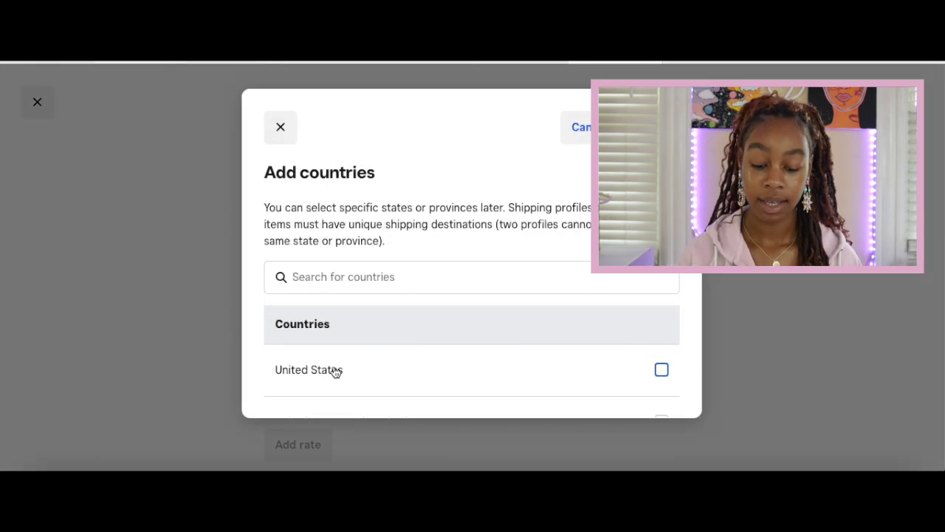
pyautogui.click(644, 127)
# Add a flat shipping rate named Standard at $5.00 per order to the profile.
pyautogui.scroll(-2, 427, 377)
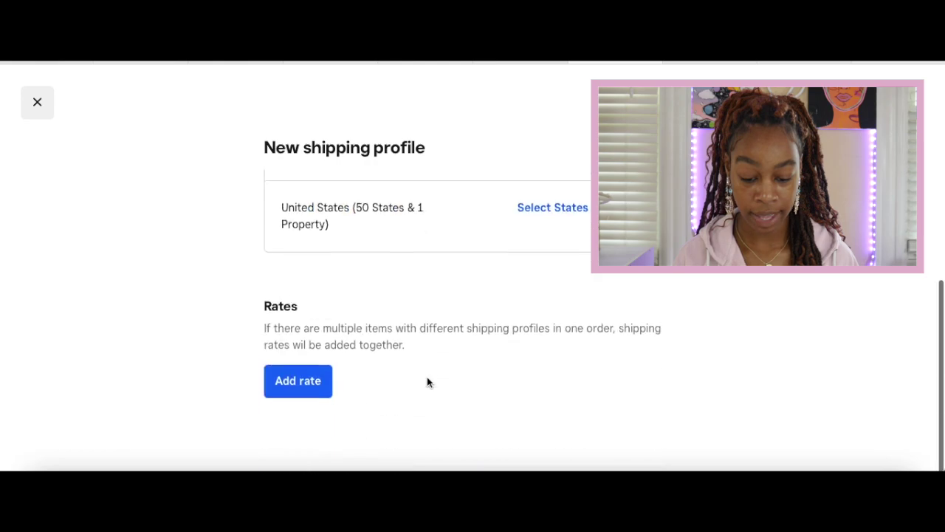
pyautogui.click(308, 399)
pyautogui.click(361, 316)
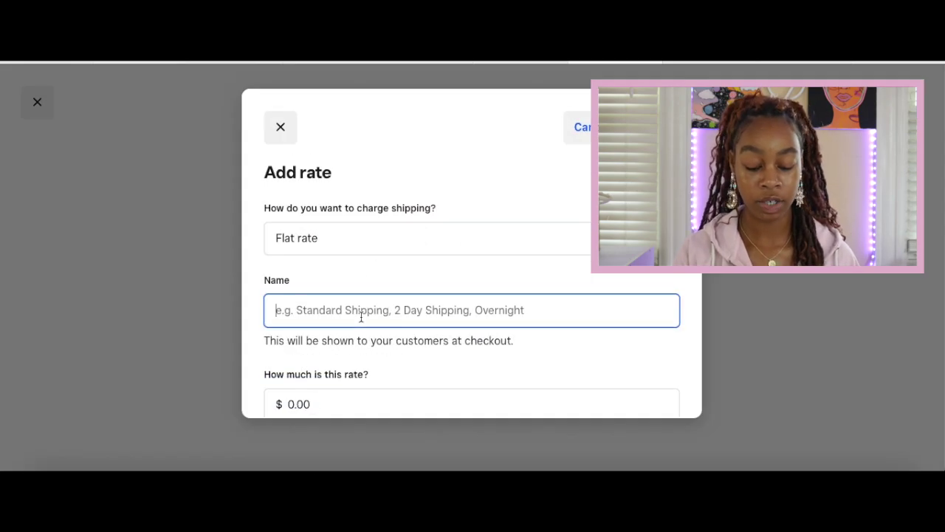
pyautogui.write('5.')
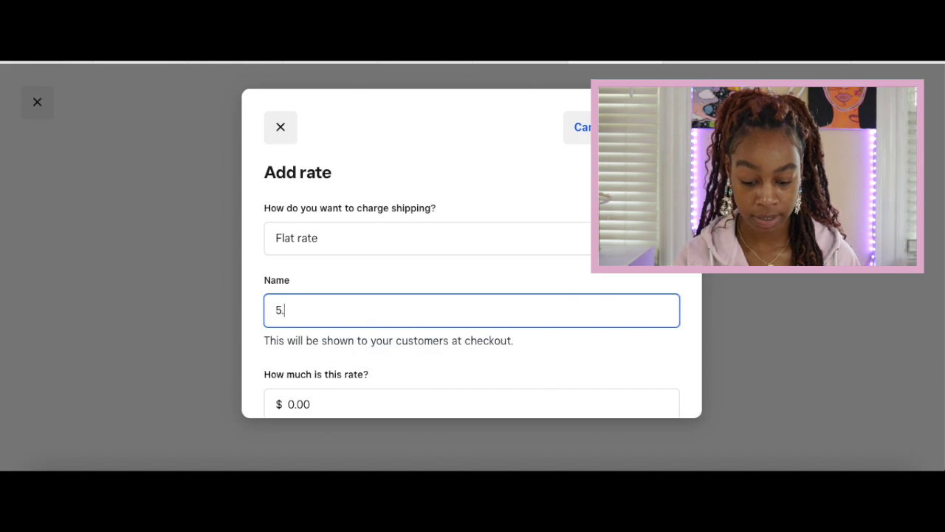
pyautogui.write('00')
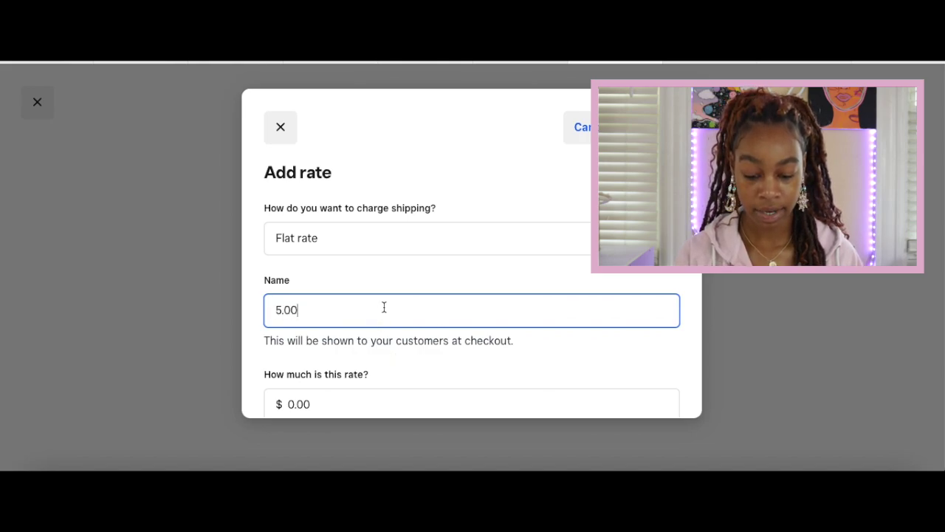
pyautogui.tripleClick(384, 307)
pyautogui.write('Standar')
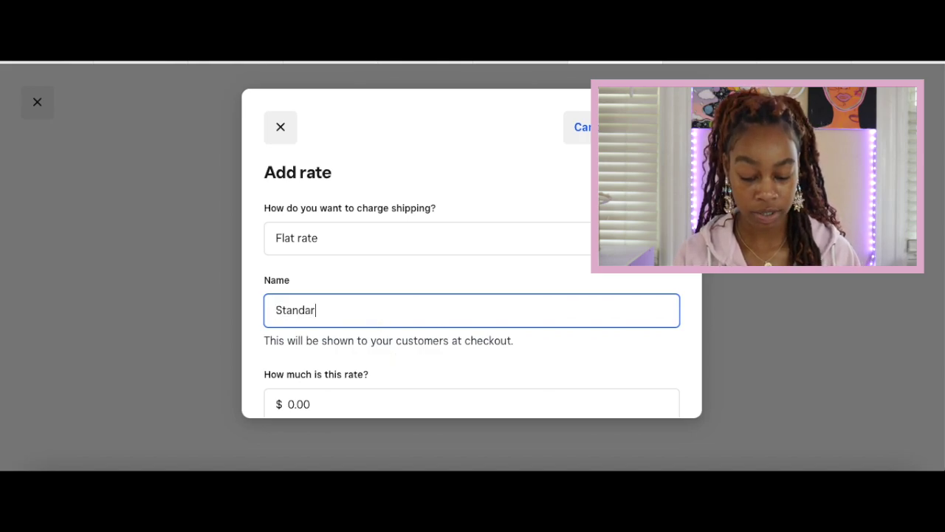
pyautogui.write('d')
pyautogui.click(390, 395)
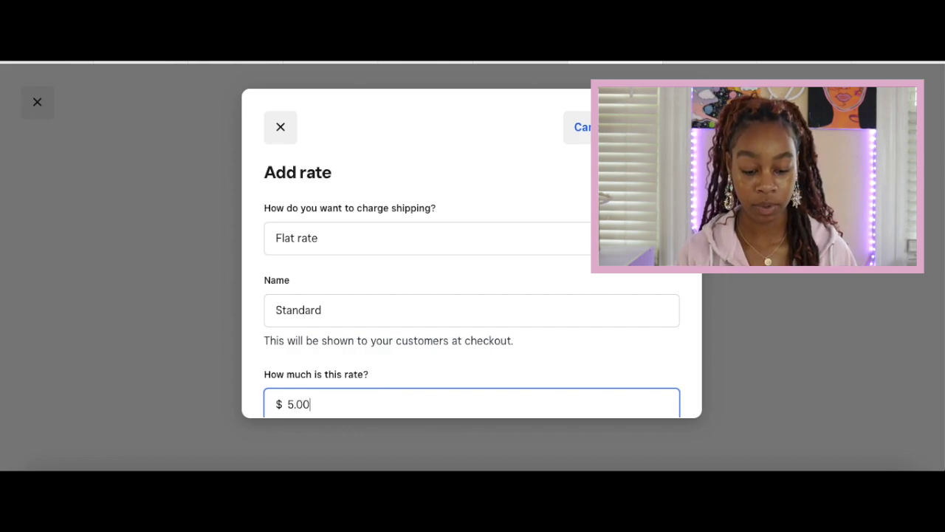
pyautogui.scroll(-3, 442, 354)
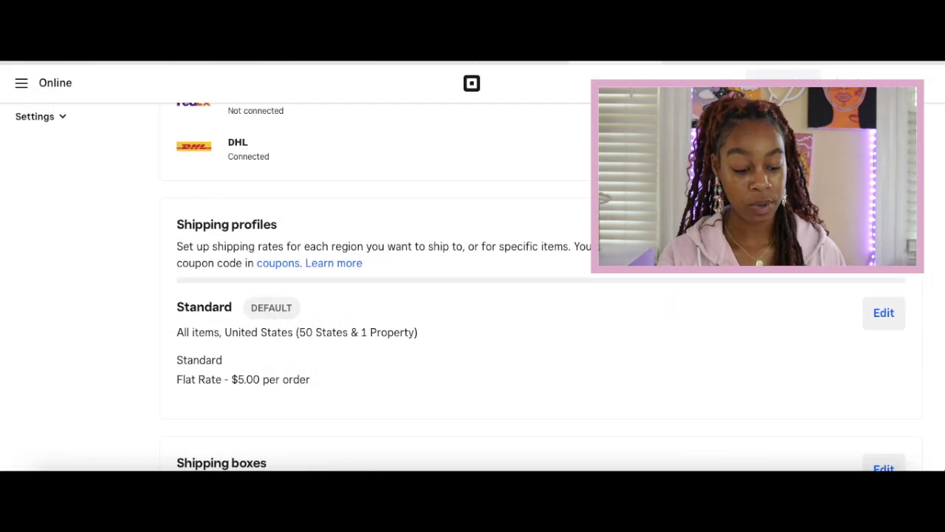
# Open the Default box in the shipping boxes editor.
pyautogui.scroll(-2, 539, 310)
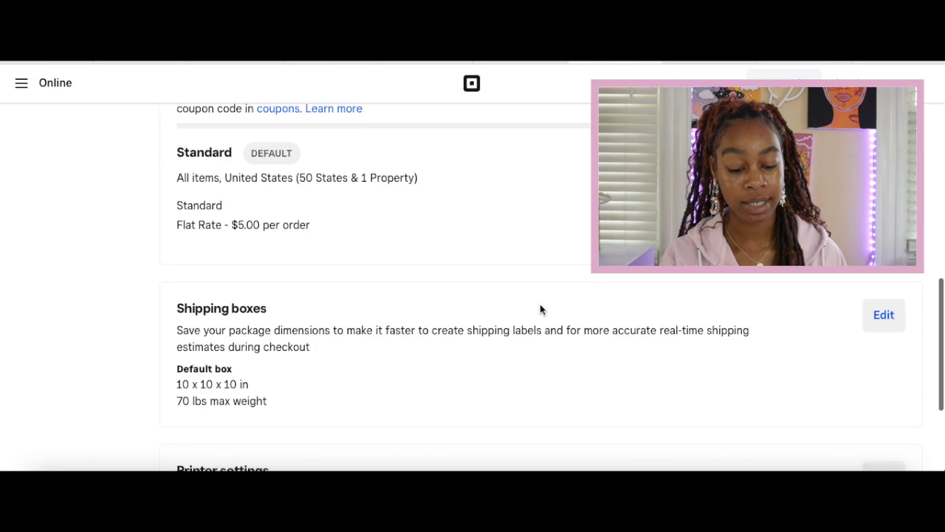
pyautogui.click(884, 315)
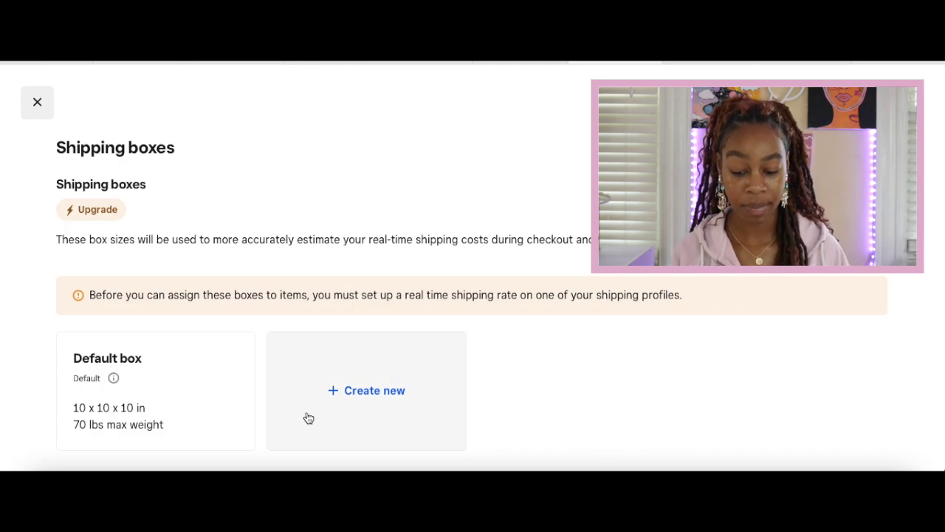
pyautogui.click(160, 423)
pyautogui.scroll(-2, 466, 290)
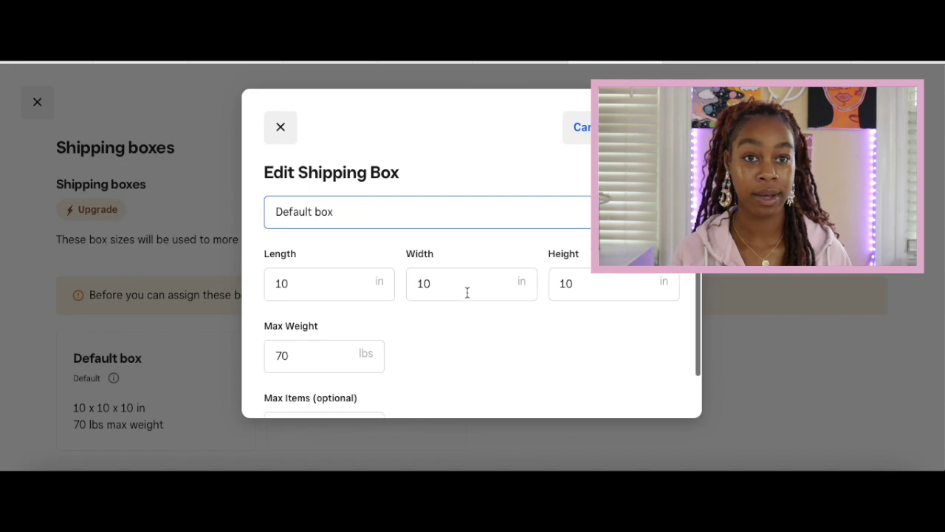
# Set the default box dimensions to 9 x 6 x 4 in.
pyautogui.click(327, 351)
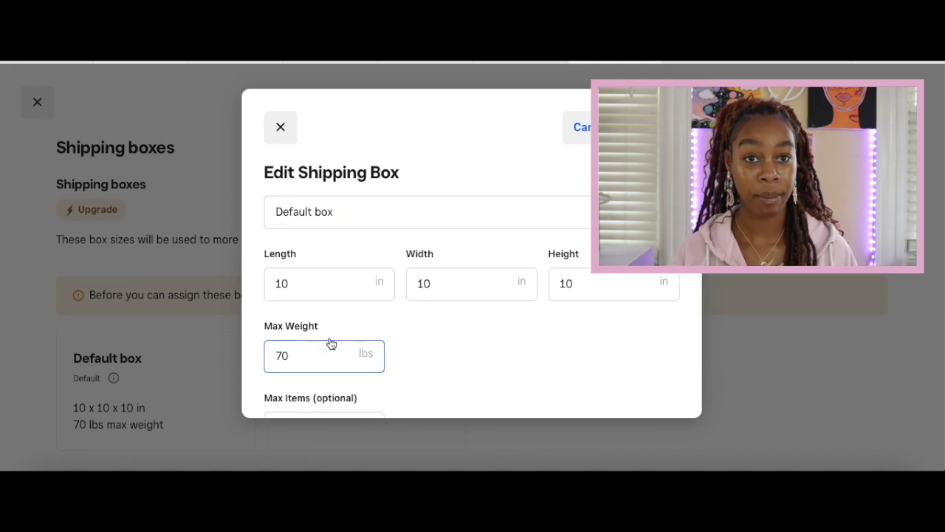
pyautogui.click(335, 291)
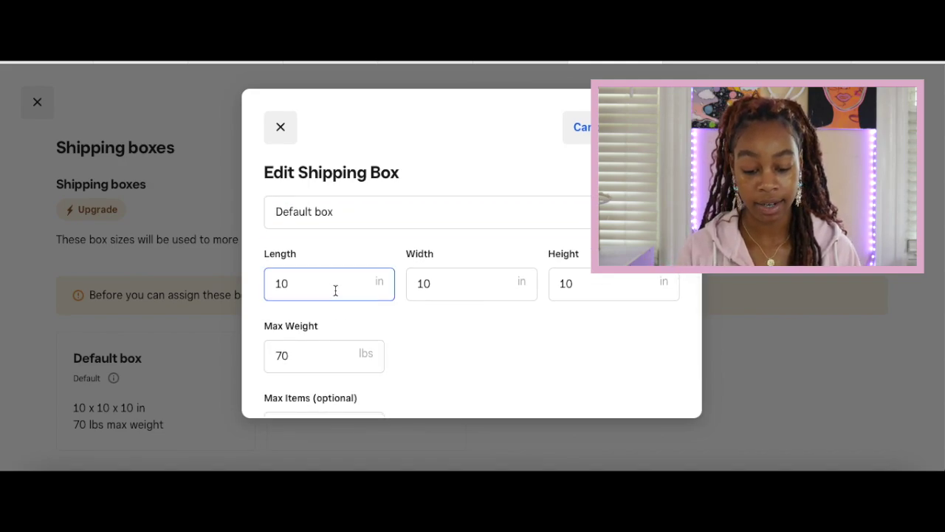
pyautogui.doubleClick(335, 290)
pyautogui.write('9')
pyautogui.doubleClick(476, 283)
pyautogui.write('6')
pyautogui.click(614, 278)
pyautogui.write('4')
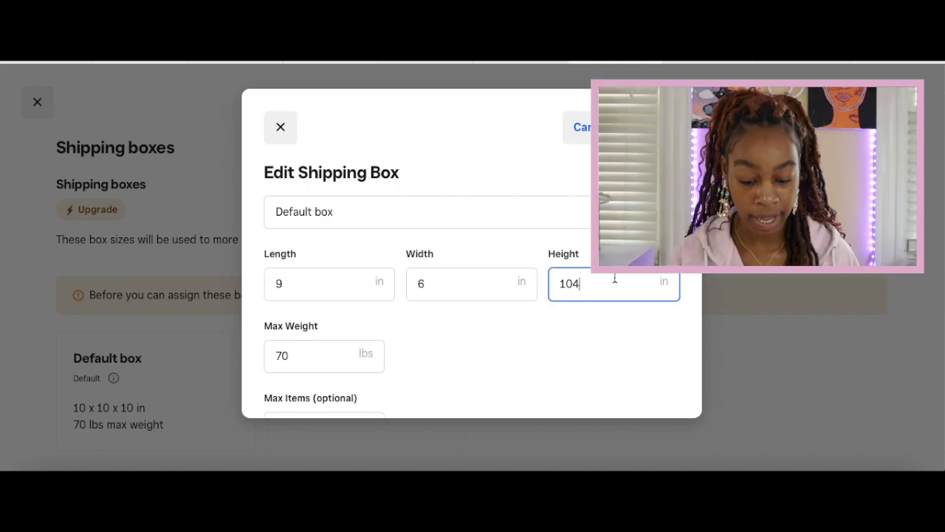
# Change the box's max weight from 70 to 2 lbs, save, and close the panel.
pyautogui.click(330, 369)
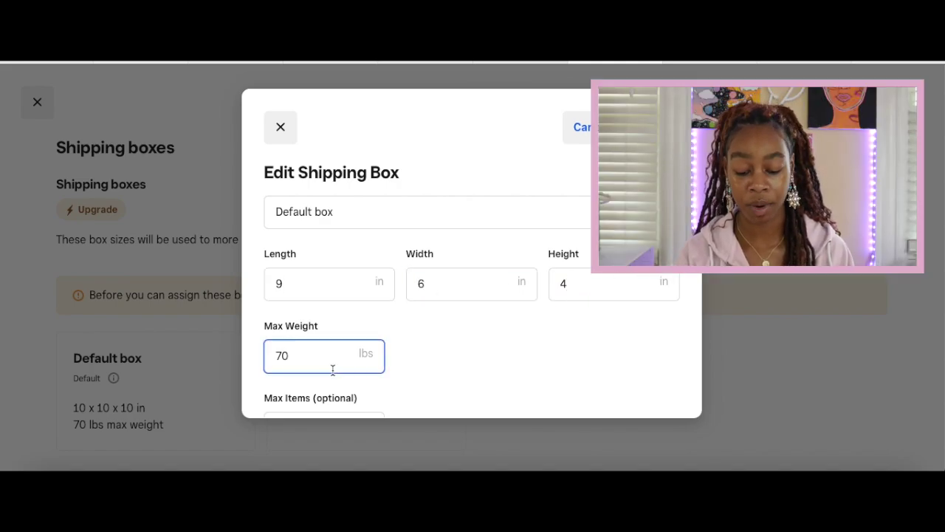
pyautogui.press('BackSpace')
pyautogui.press('BackSpace')
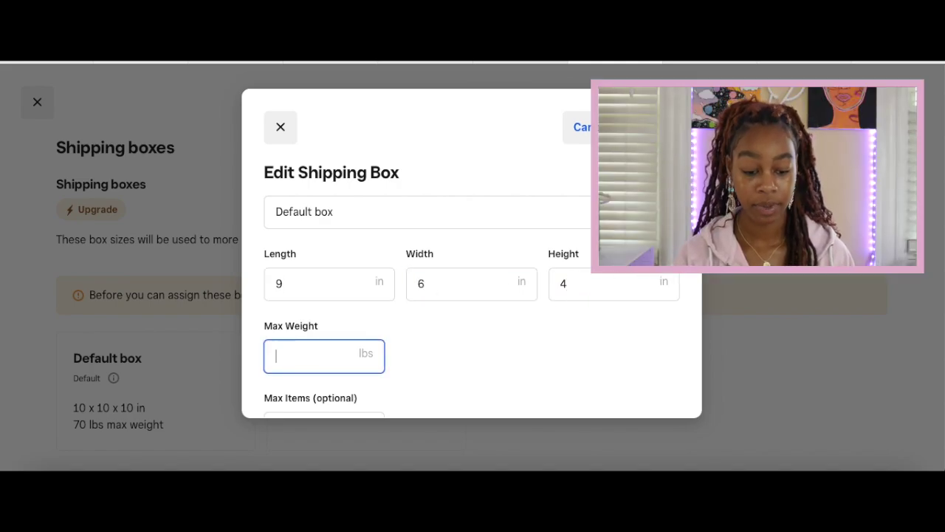
pyautogui.write('2')
pyautogui.scroll(-1, 336, 363)
pyautogui.press('Return')
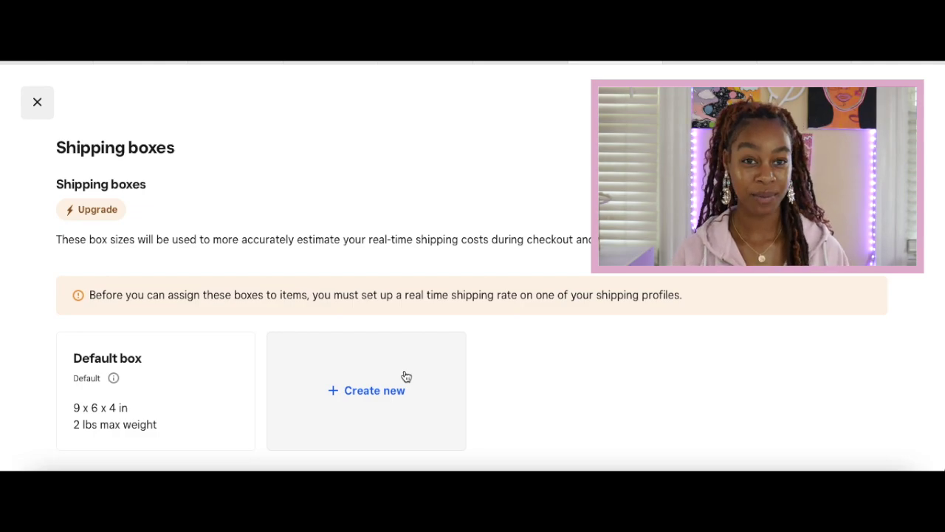
pyautogui.press('Escape')
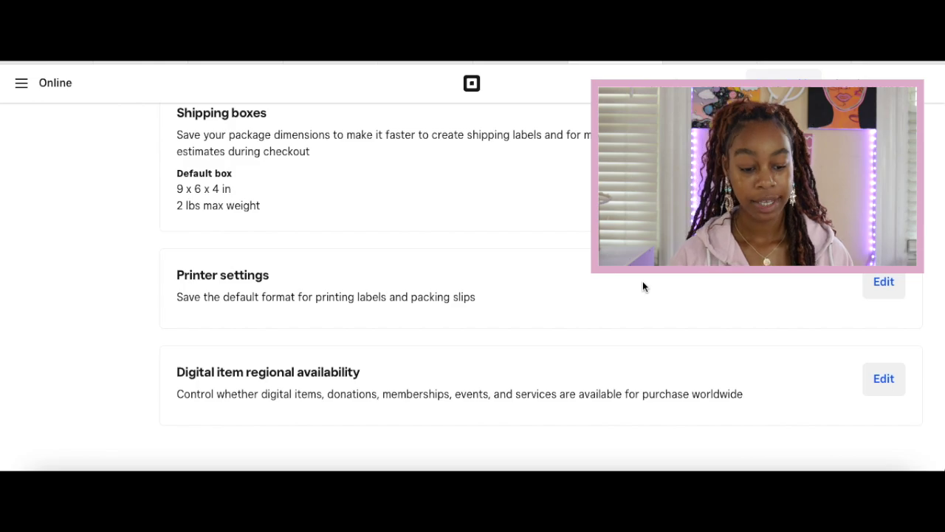
# Select the 4 x 6 in label format in the printer settings and return to the Shipping page.
pyautogui.click(884, 284)
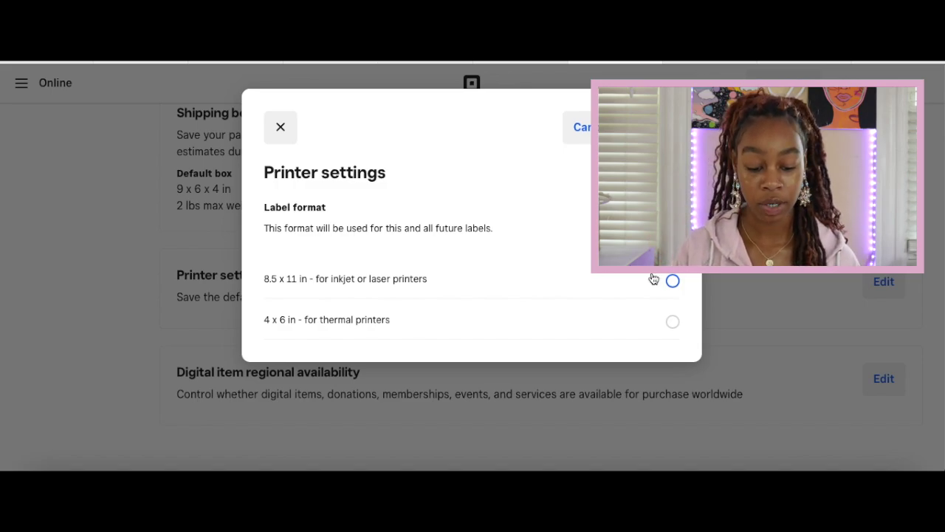
pyautogui.click(672, 321)
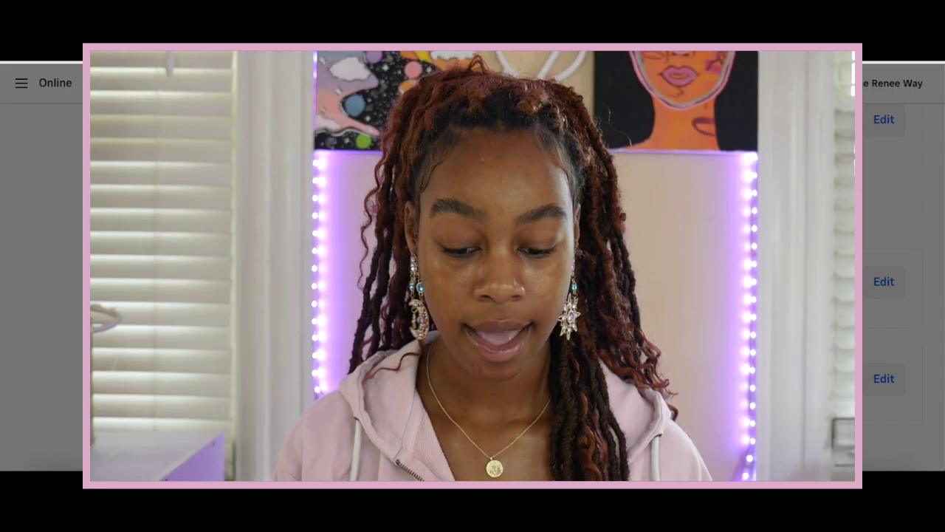
pyautogui.scroll(-1, 473, 266)
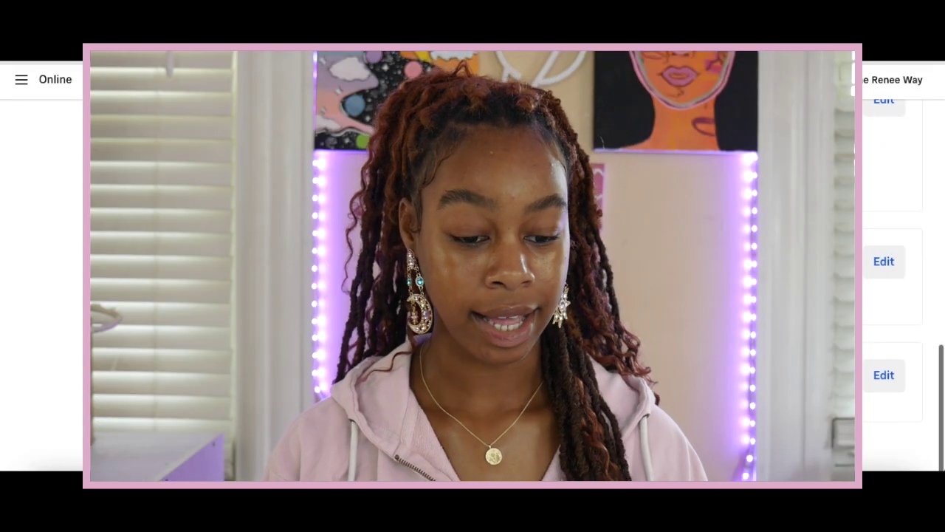
pyautogui.scroll(10, 473, 266)
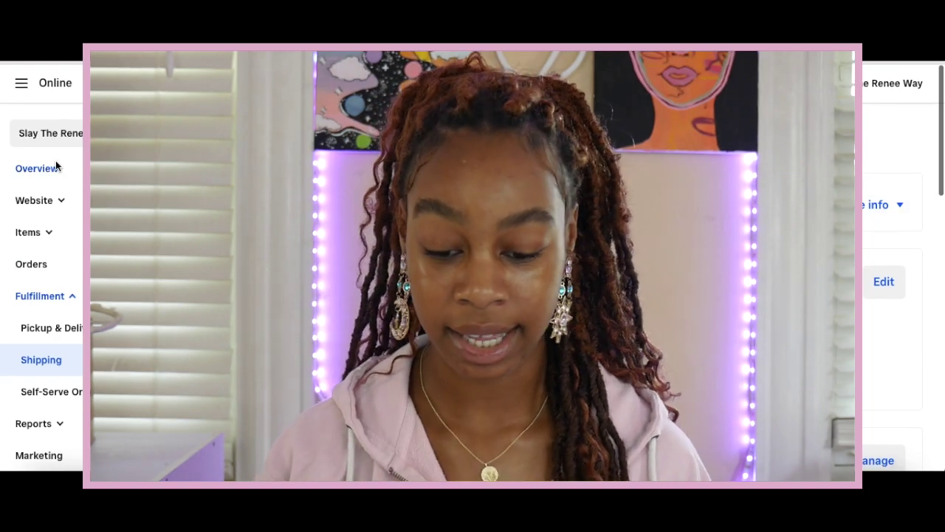
# From the Overview dashboard, start the Design your website setup.
pyautogui.click(56, 172)
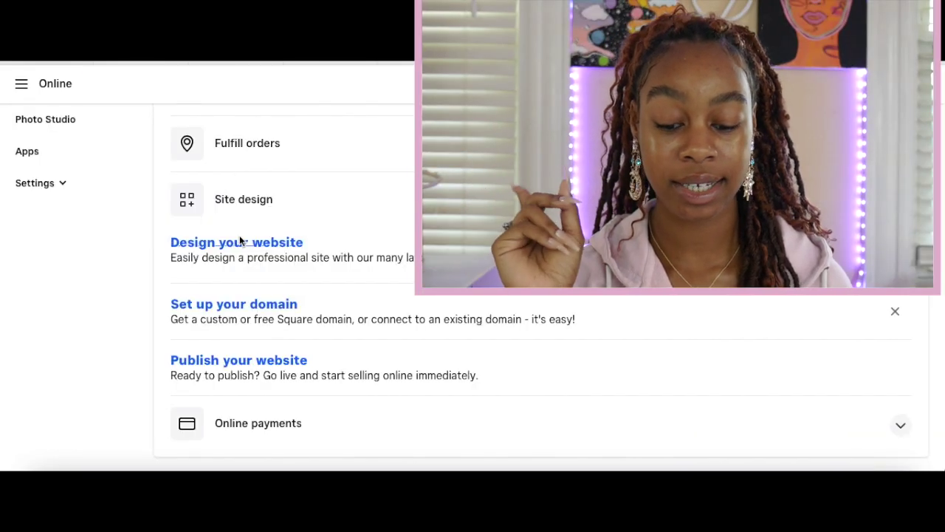
pyautogui.click(240, 241)
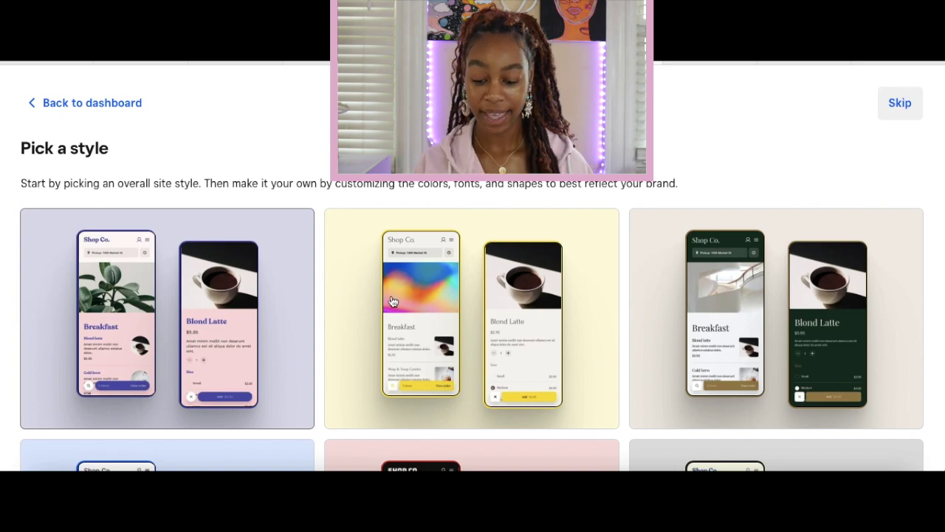
# Choose the pink site style and browse its home, shop and sweater page previews.
pyautogui.scroll(-1, 393, 301)
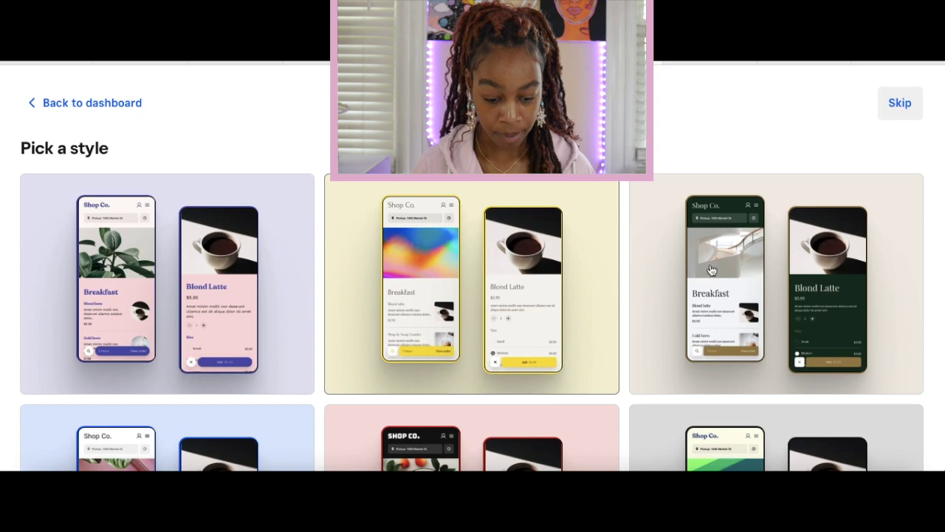
pyautogui.scroll(-10, 719, 268)
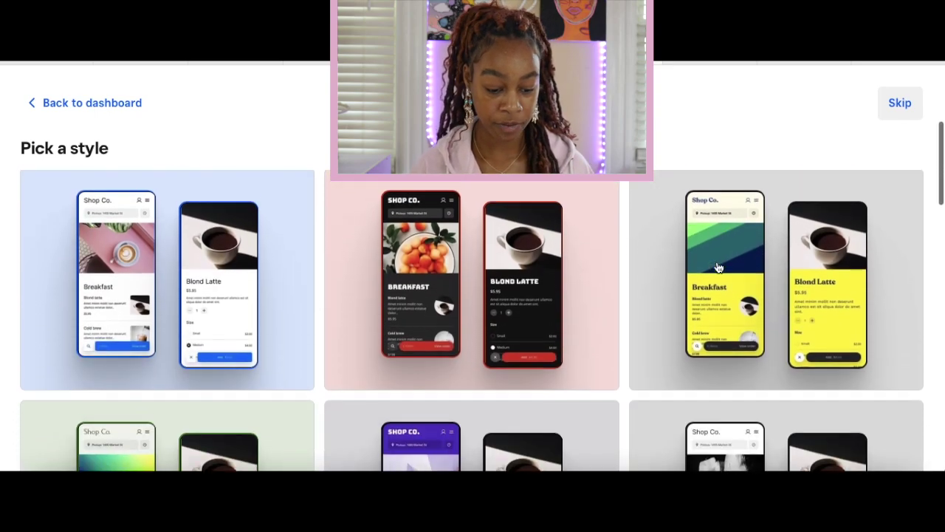
pyautogui.click(220, 281)
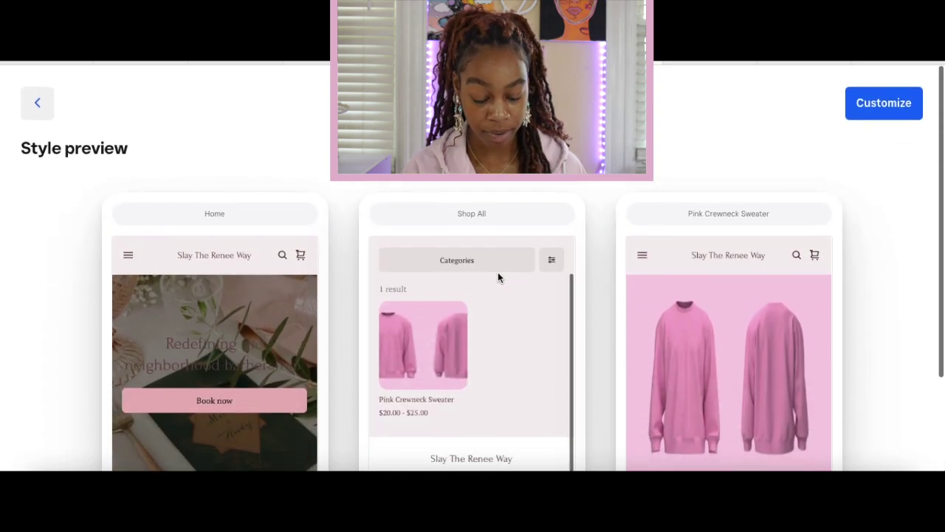
pyautogui.scroll(-3, 498, 272)
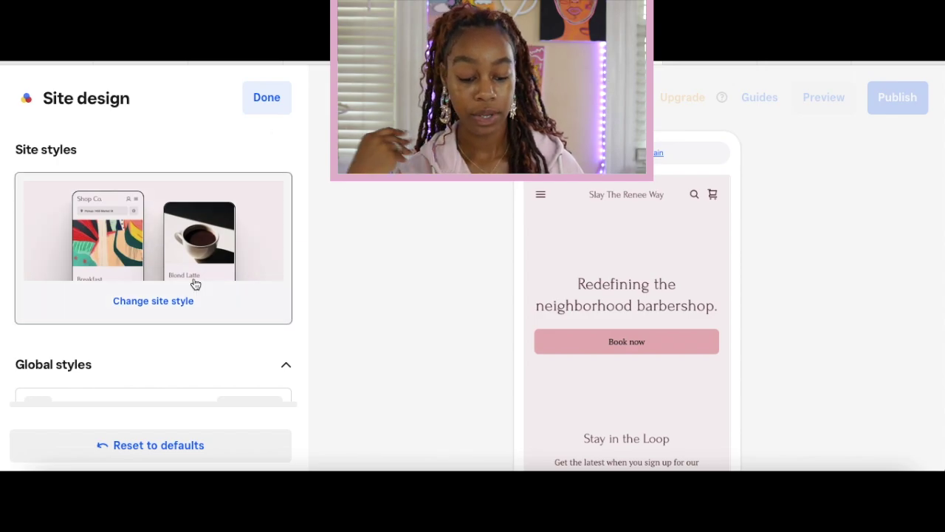
# Add a logo image to the site header under Global styles, then open the Colors settings.
pyautogui.scroll(-2, 211, 325)
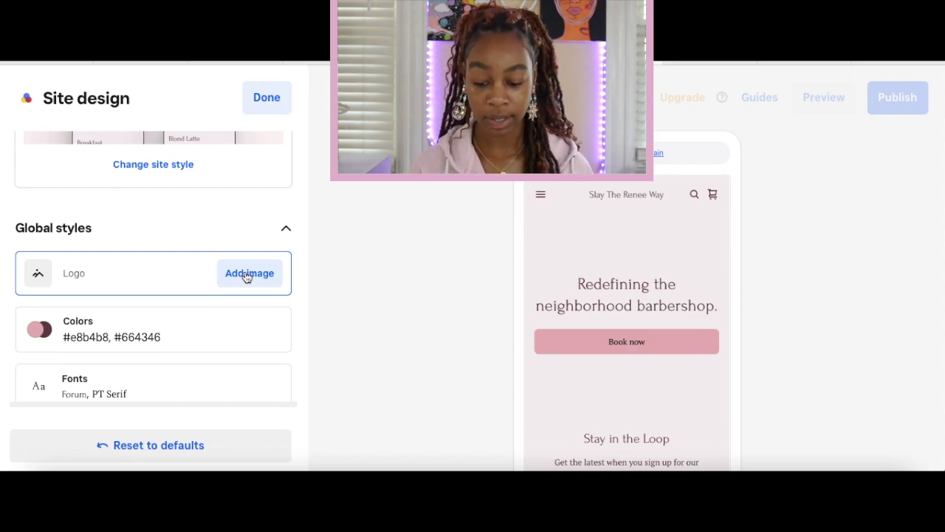
pyautogui.scroll(-2, 247, 274)
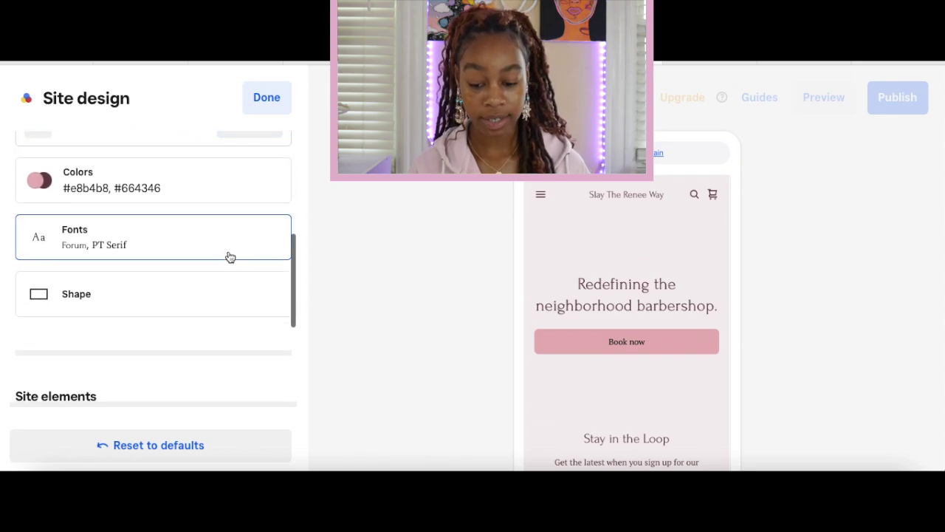
pyautogui.scroll(-2, 155, 236)
pyautogui.scroll(3, 147, 256)
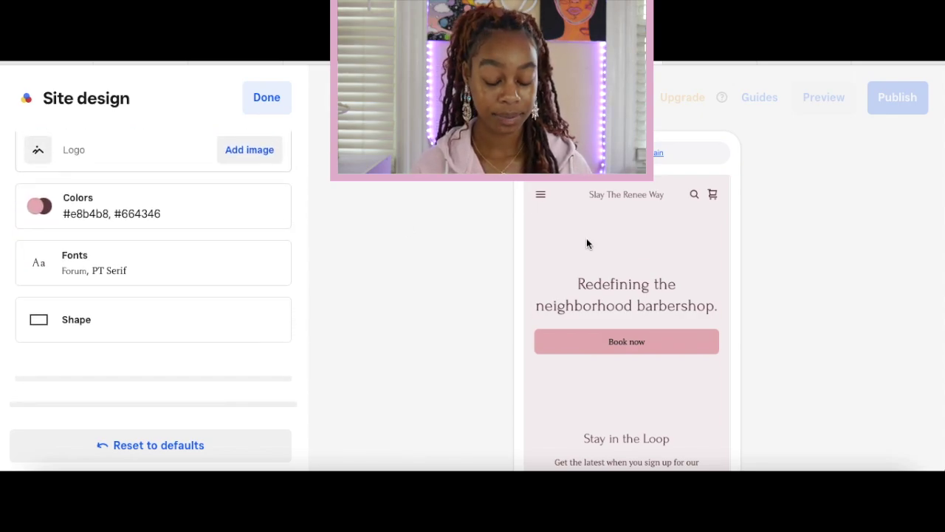
pyautogui.click(262, 150)
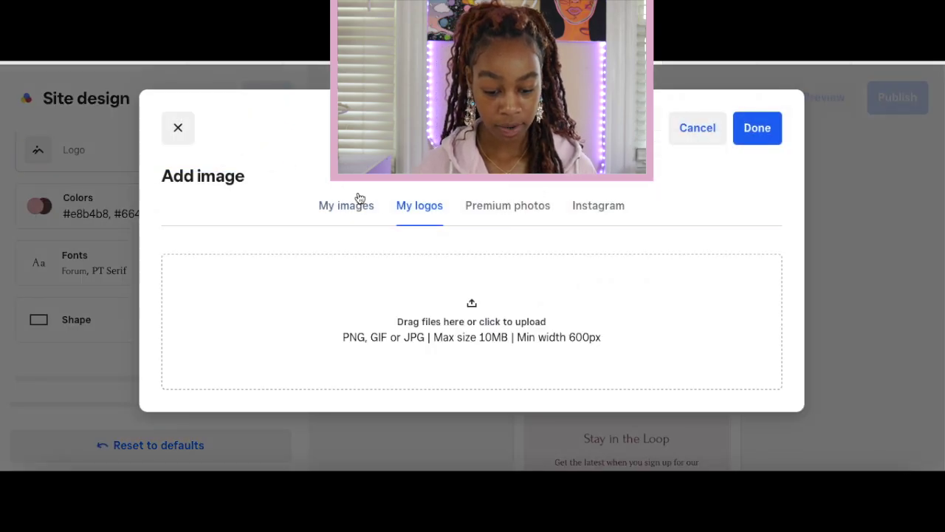
pyautogui.click(755, 133)
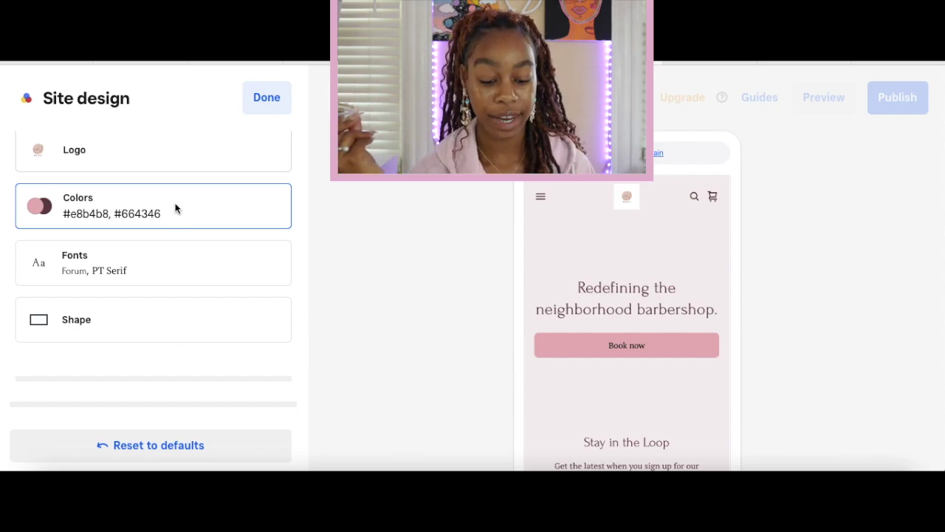
pyautogui.click(175, 209)
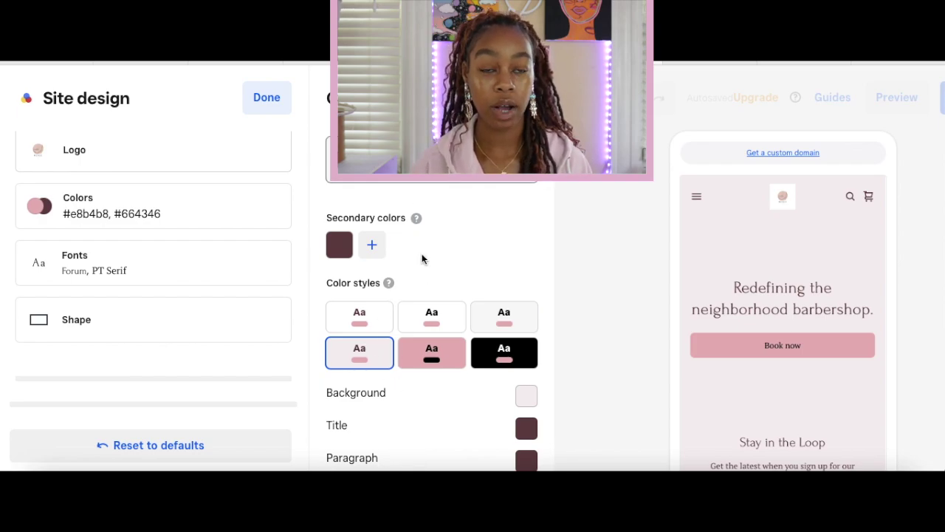
# Try the light colour style tiles, then apply the black Aa style for black pages with white text.
pyautogui.scroll(-1, 418, 303)
pyautogui.scroll(-1, 418, 302)
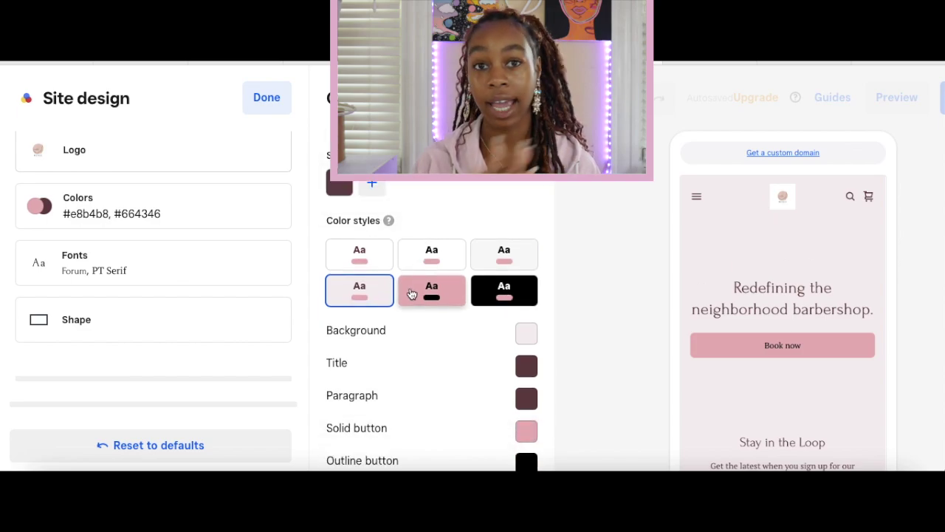
pyautogui.click(437, 267)
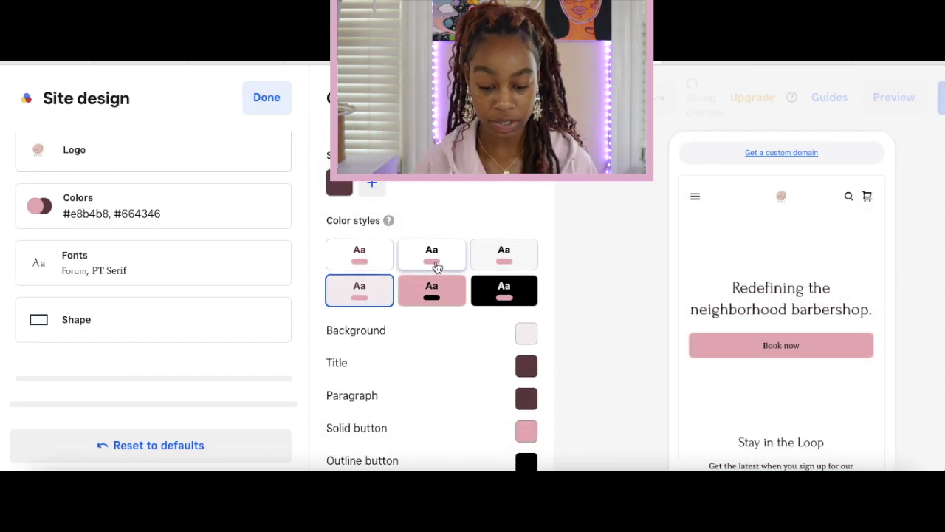
pyautogui.click(502, 263)
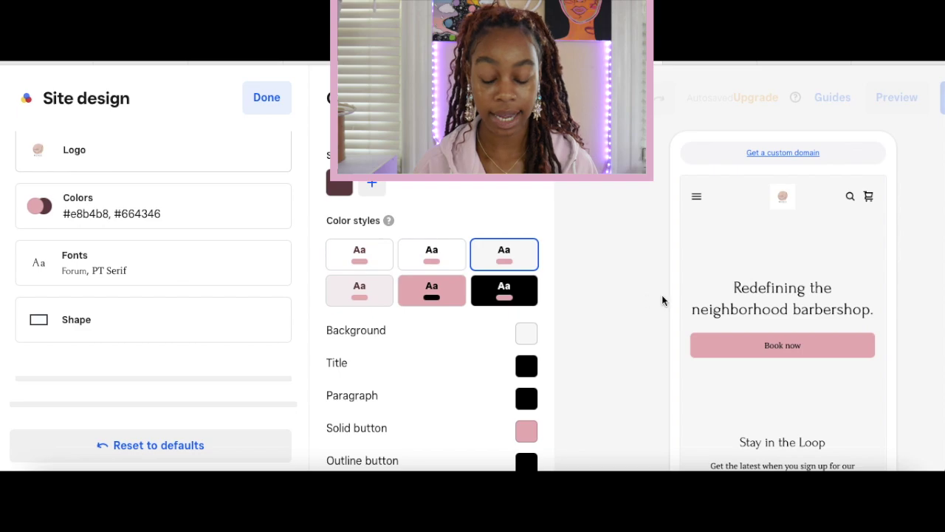
pyautogui.click(515, 285)
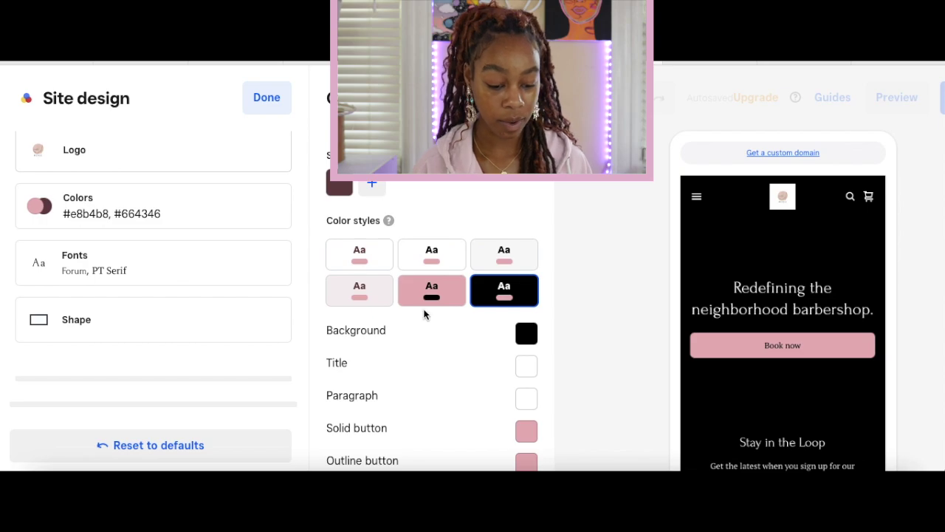
pyautogui.scroll(-2, 425, 314)
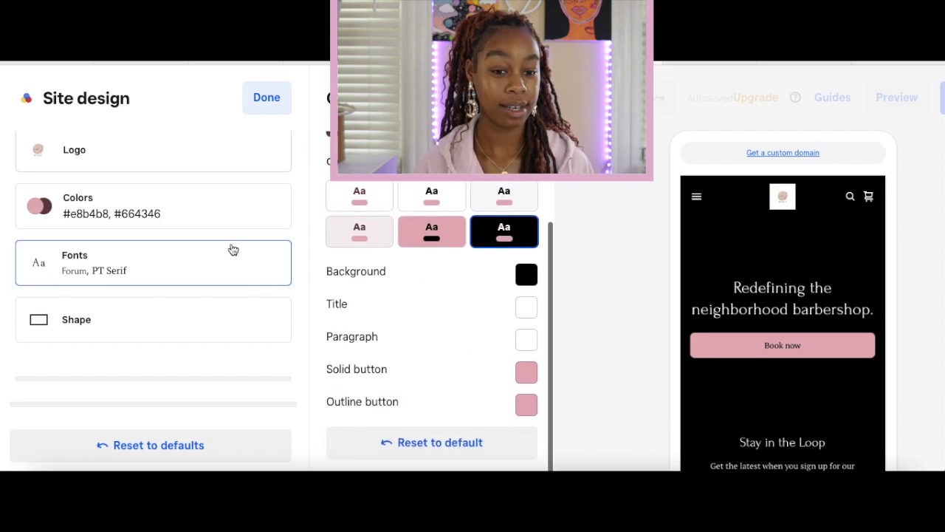
# Apply the Molle / Work Sans font pairing to the site.
pyautogui.click(229, 254)
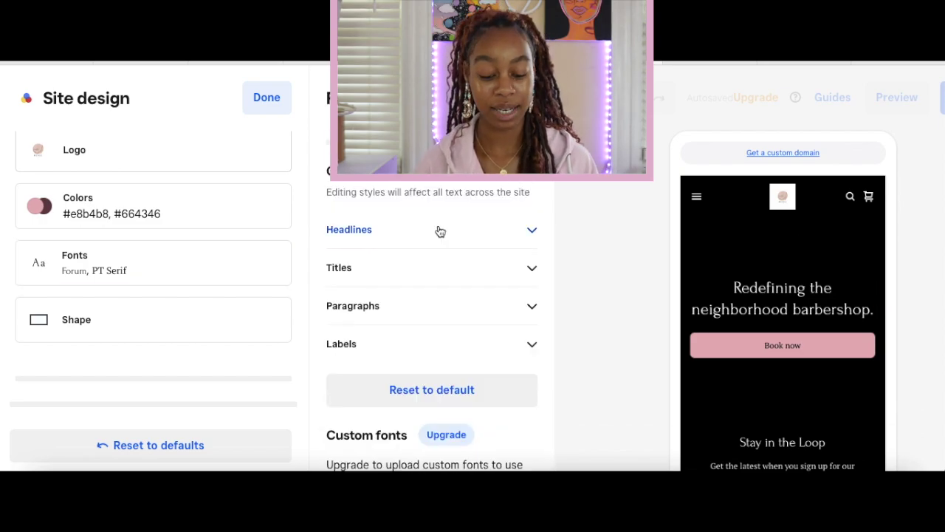
pyautogui.scroll(3, 436, 229)
pyautogui.click(469, 177)
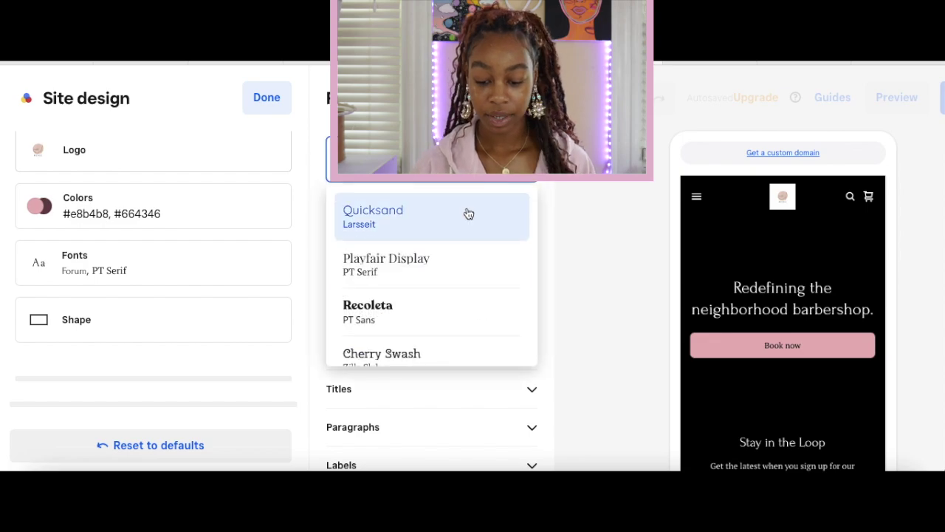
pyautogui.scroll(-3, 460, 285)
pyautogui.scroll(-3, 460, 285)
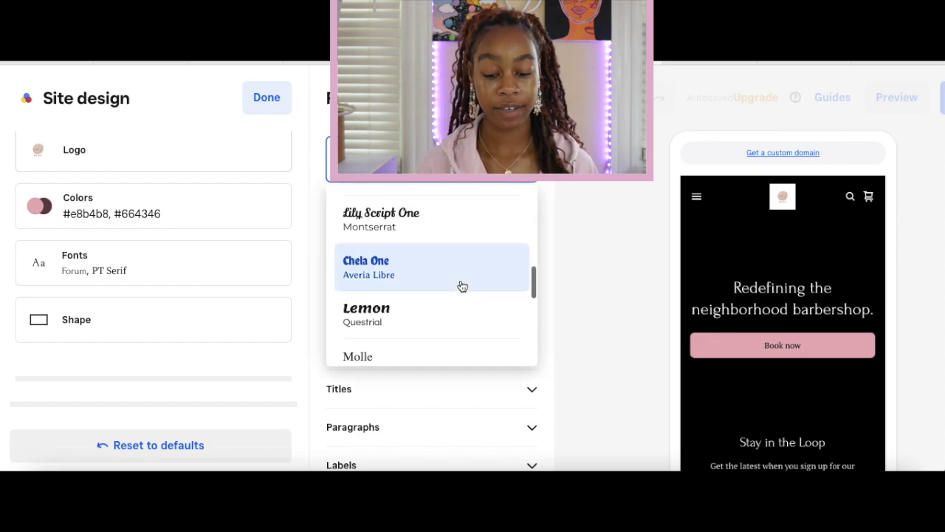
pyautogui.scroll(-2, 460, 285)
pyautogui.click(437, 222)
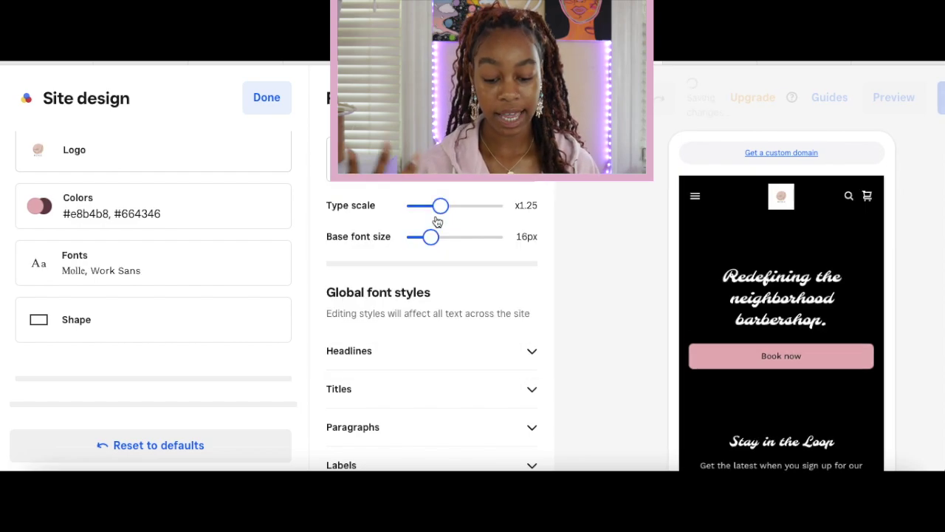
# Review the Headlines and Titles font settings, keeping Normal weight for Titles, then open Shape settings.
pyautogui.scroll(-2, 447, 256)
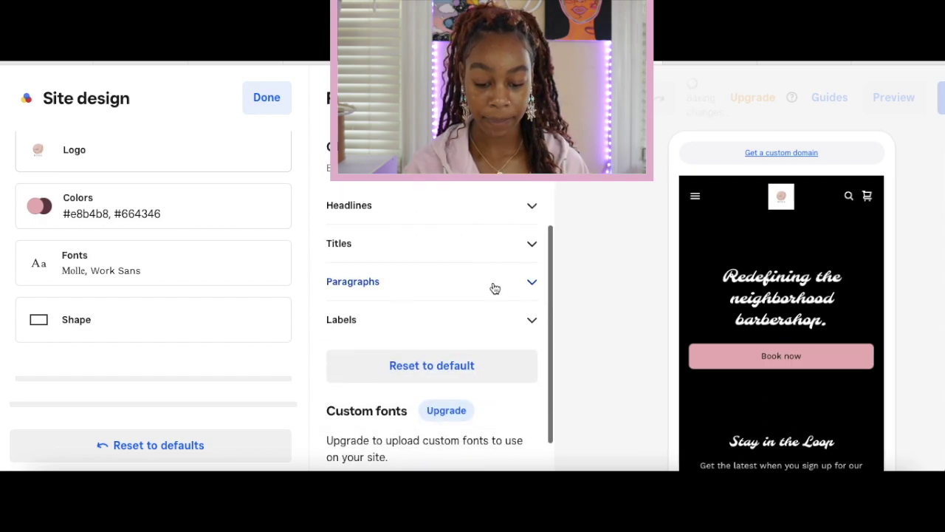
pyautogui.click(503, 221)
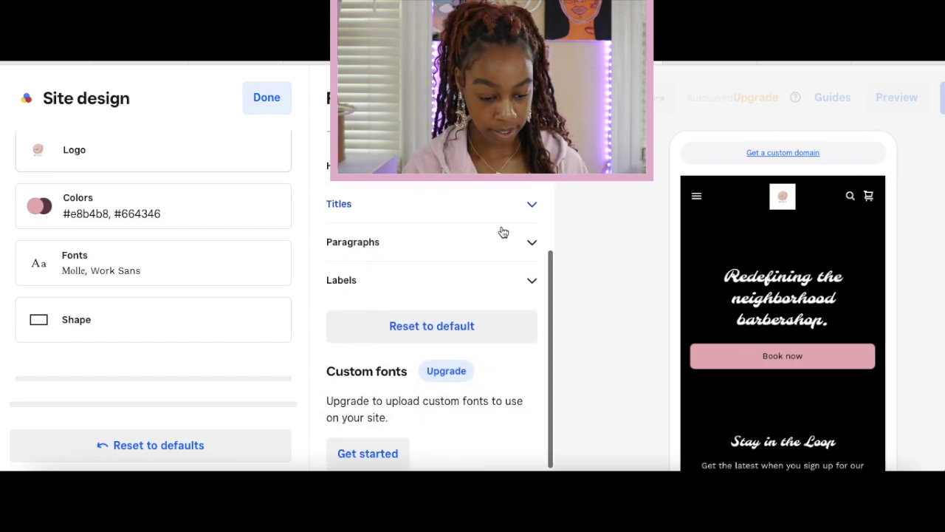
pyautogui.scroll(1, 523, 190)
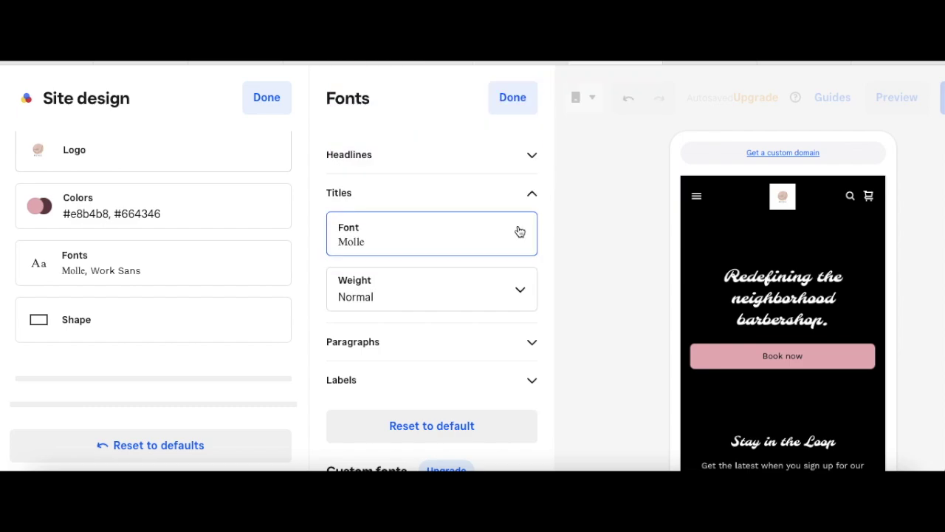
pyautogui.click(517, 230)
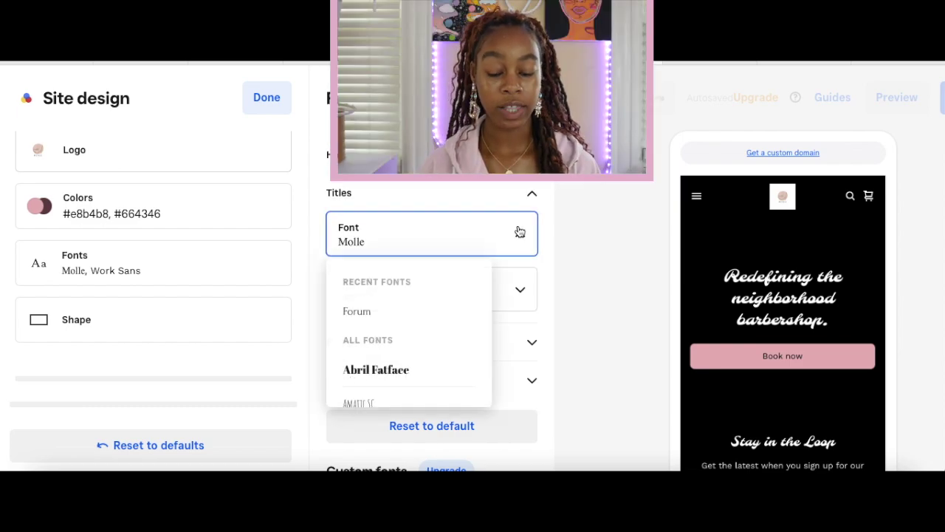
pyautogui.click(519, 232)
pyautogui.click(490, 303)
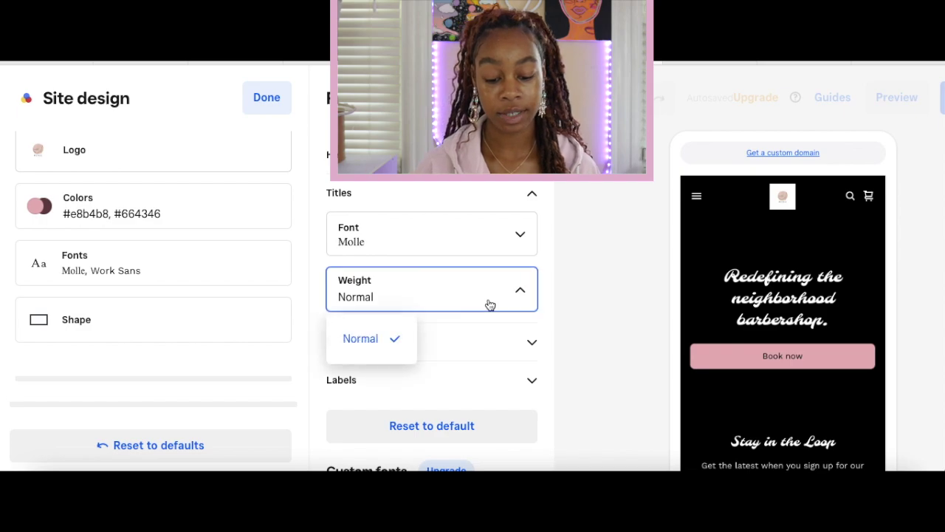
pyautogui.click(490, 304)
pyautogui.scroll(-3, 490, 305)
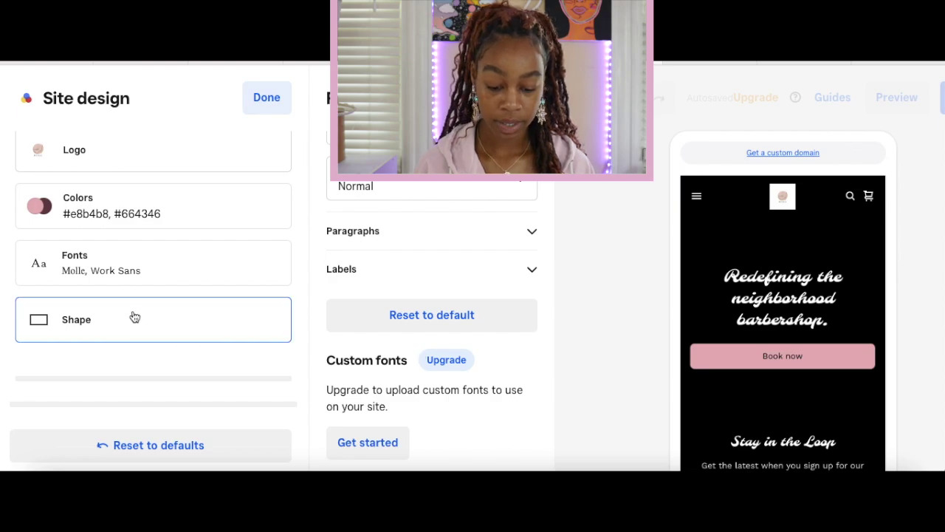
pyautogui.click(163, 335)
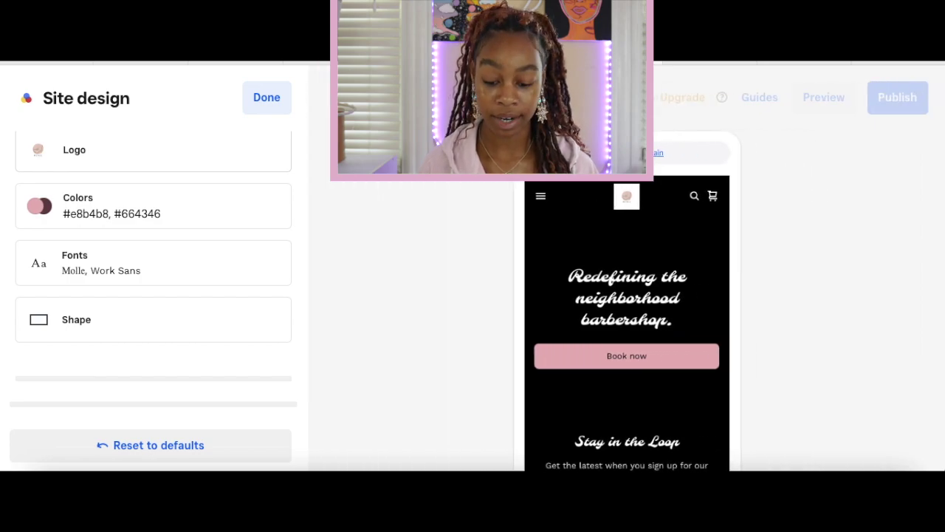
pyautogui.click(99, 318)
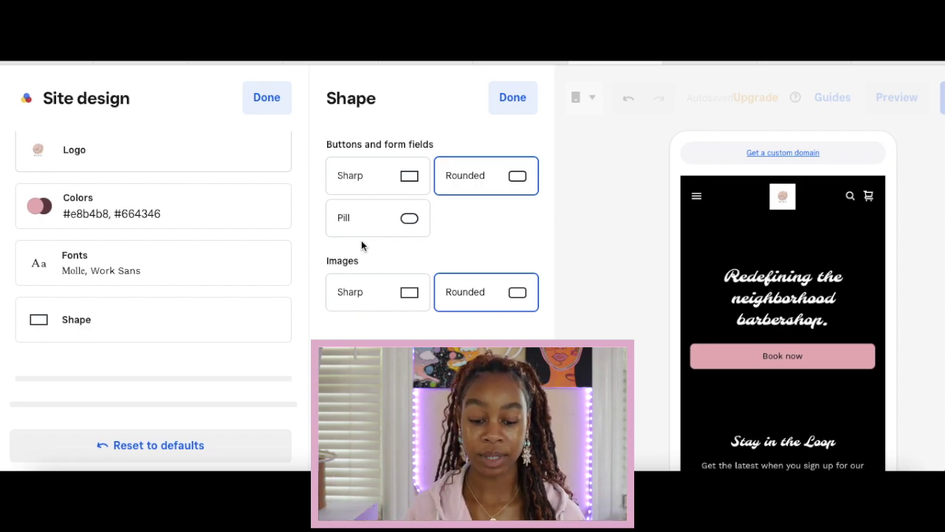
# Try Sharp and Pill shapes, then set buttons, form fields and images to Rounded.
pyautogui.click(402, 182)
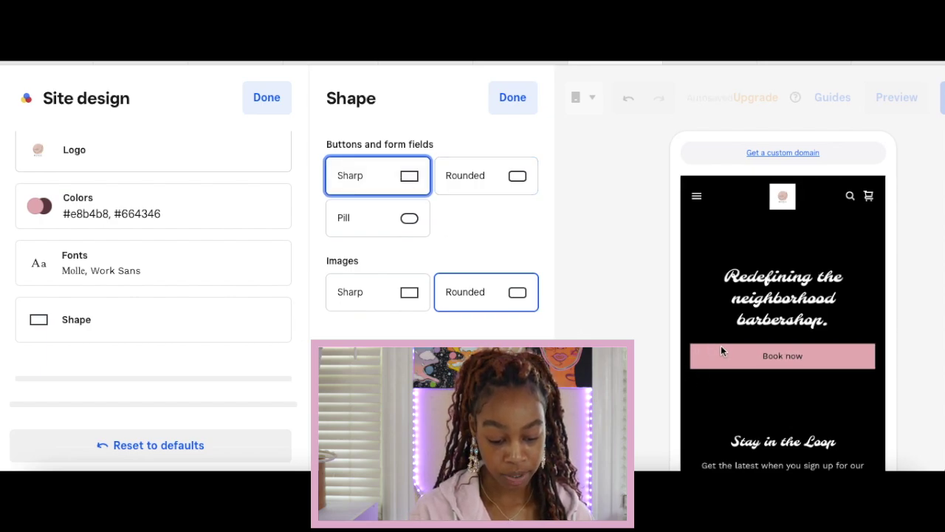
pyautogui.click(420, 234)
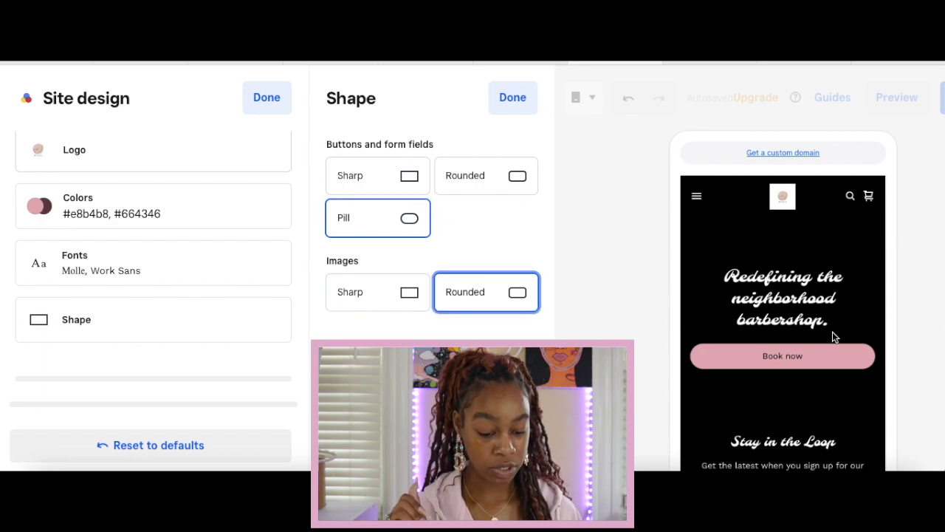
pyautogui.click(412, 299)
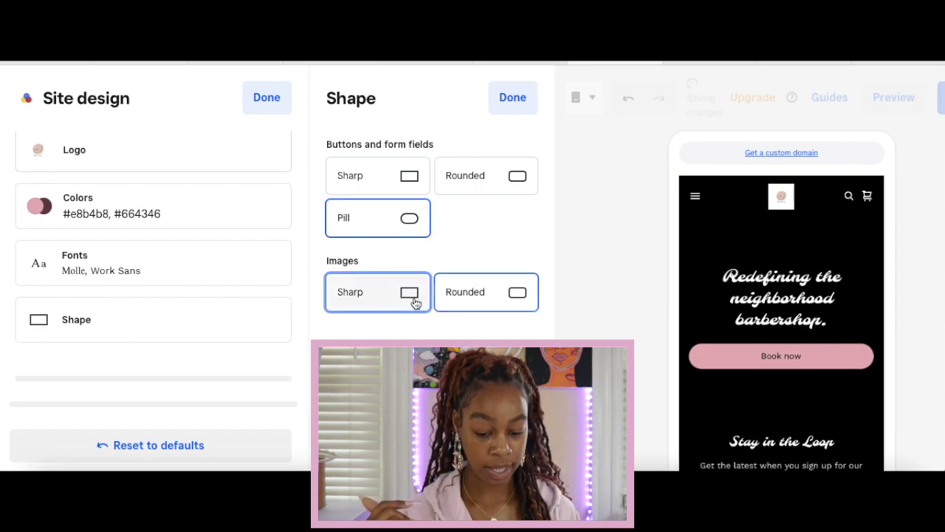
pyautogui.click(474, 170)
pyautogui.click(476, 292)
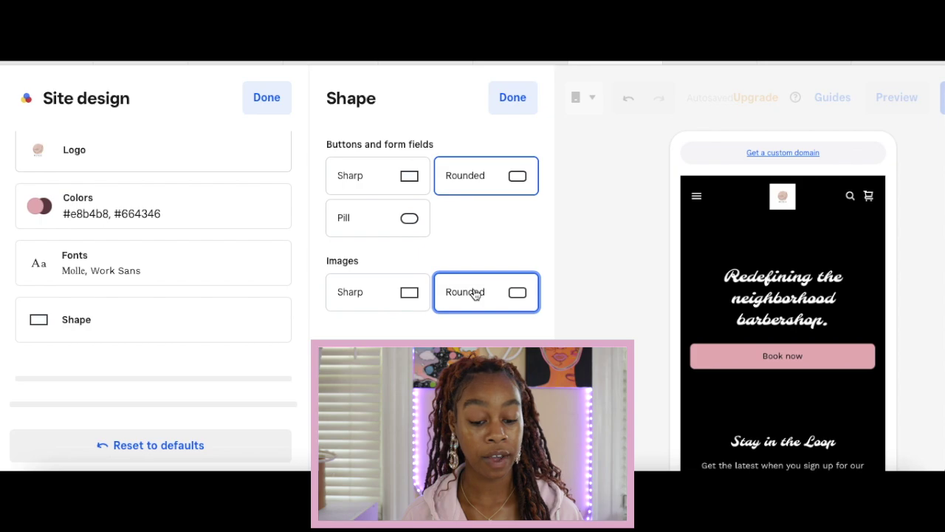
# Close the shape and site design settings and bring up domain setup.
pyautogui.click(513, 103)
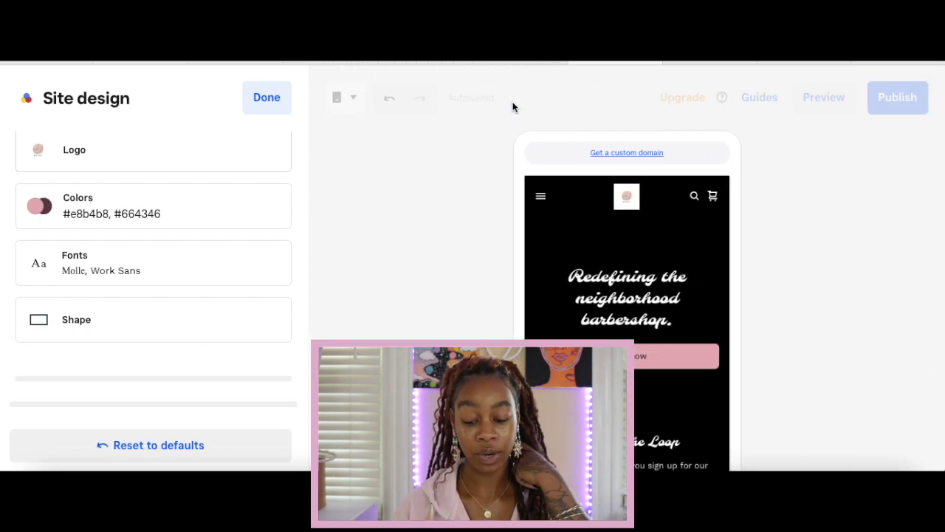
pyautogui.scroll(-3, 138, 316)
pyautogui.scroll(2, 139, 316)
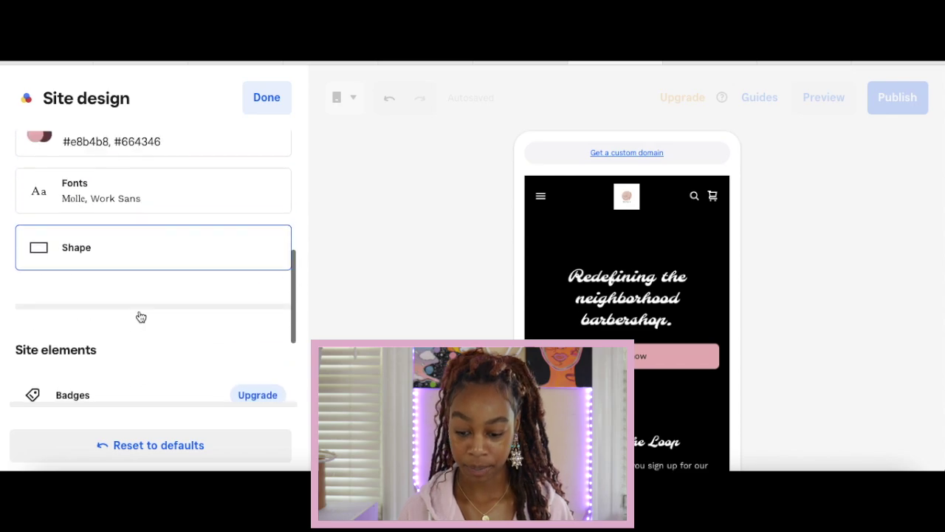
pyautogui.scroll(3, 139, 316)
pyautogui.click(264, 102)
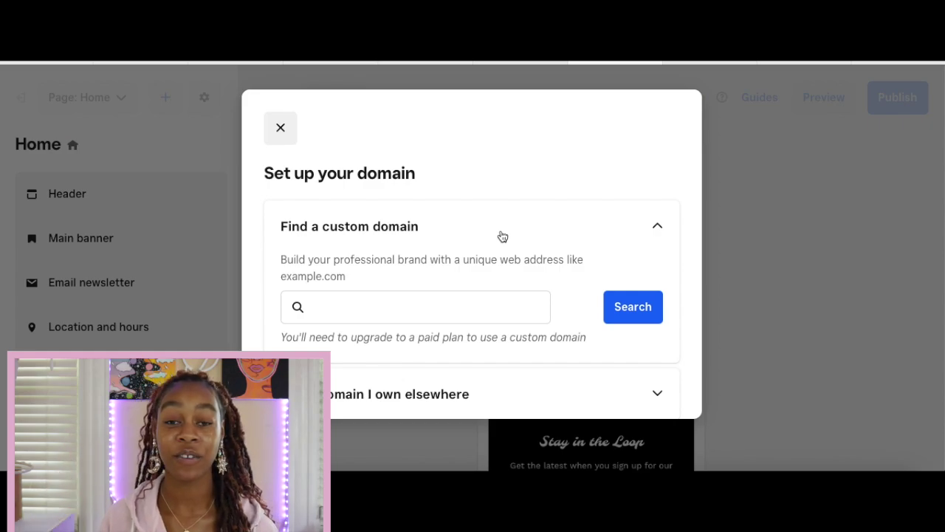
# Look at the custom domain search, then reveal the free Square subdomain address.
pyautogui.click(376, 317)
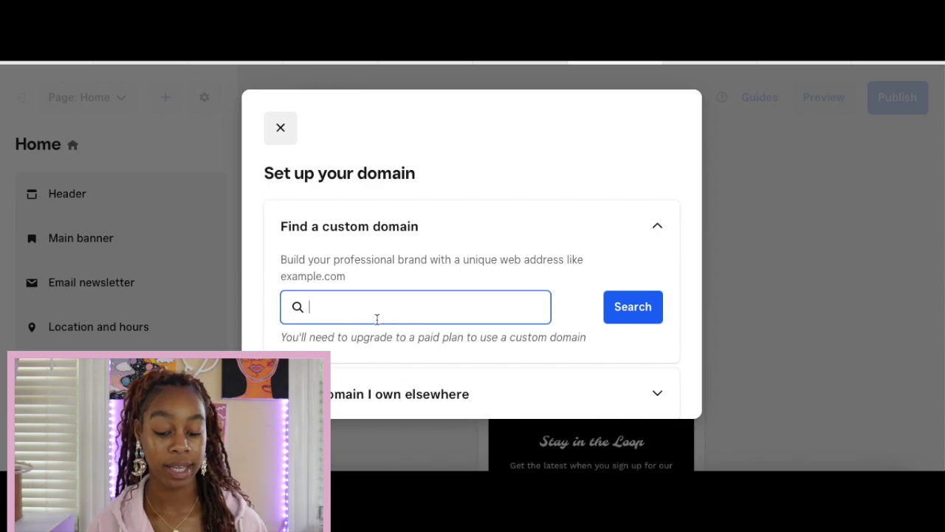
pyautogui.scroll(-1, 377, 319)
pyautogui.click(478, 388)
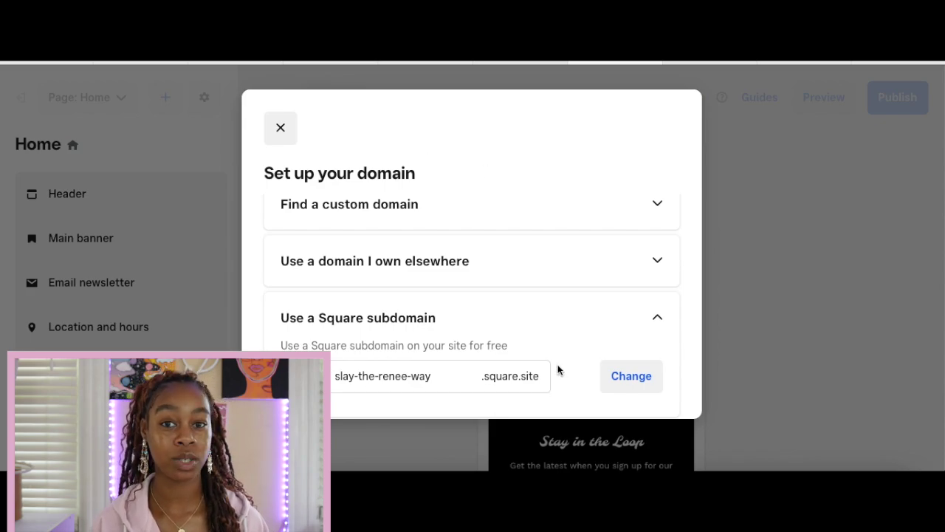
# Close the domain dialog and select the Main banner section.
pyautogui.click(283, 139)
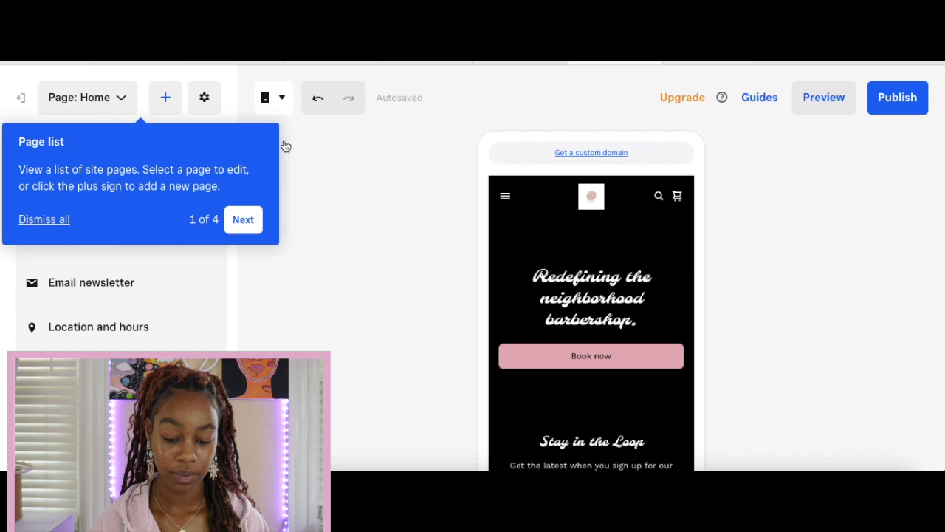
pyautogui.click(553, 287)
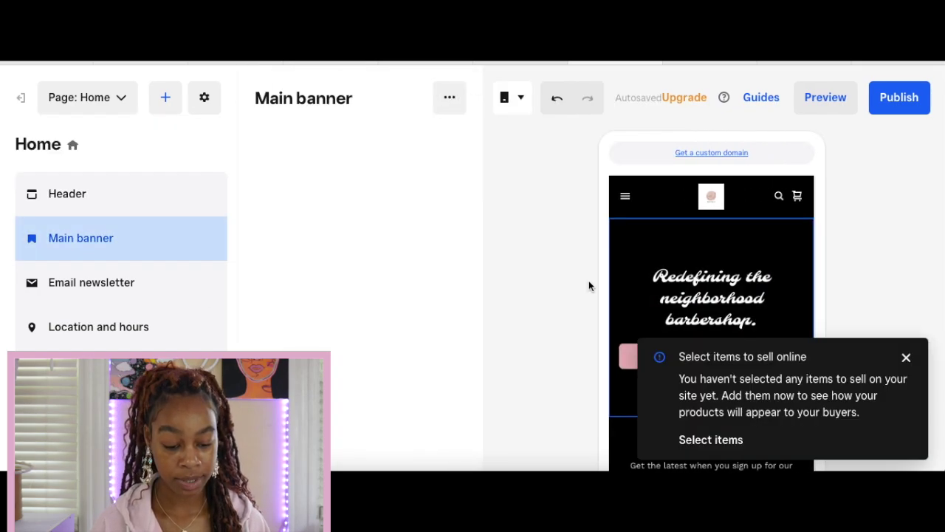
pyautogui.scroll(-2, 368, 318)
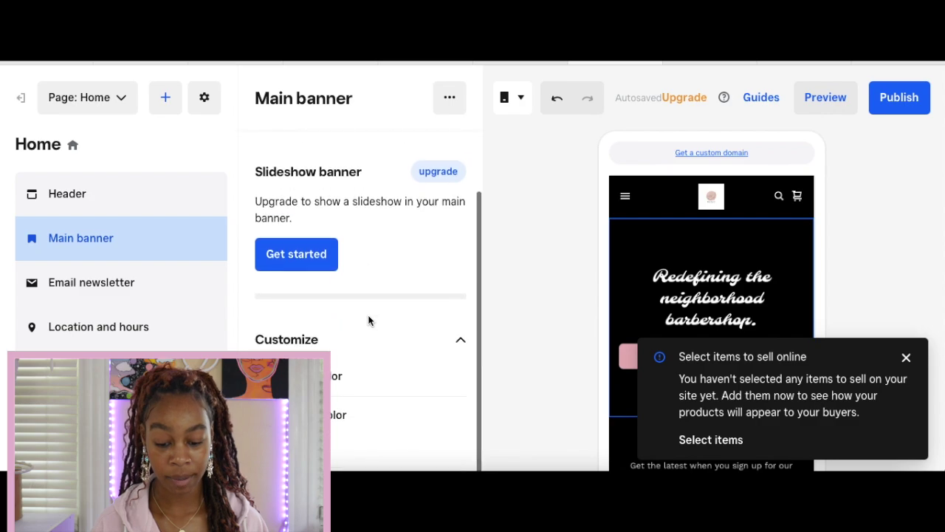
pyautogui.scroll(2, 368, 317)
pyautogui.scroll(-1, 368, 320)
# Replace the banner headline with 'Shop our cozy wear!', correcting the 'Sho' typo.
pyautogui.click(368, 204)
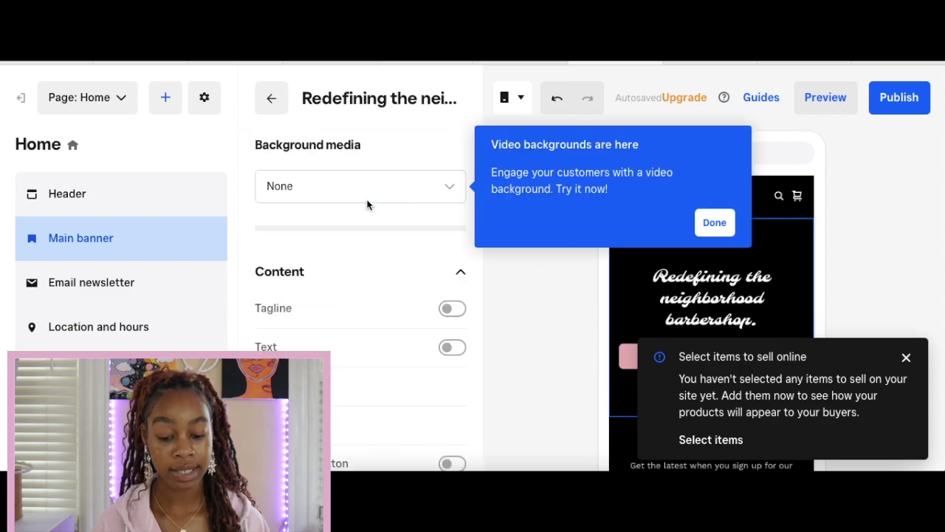
pyautogui.scroll(-2, 362, 295)
pyautogui.scroll(1, 356, 346)
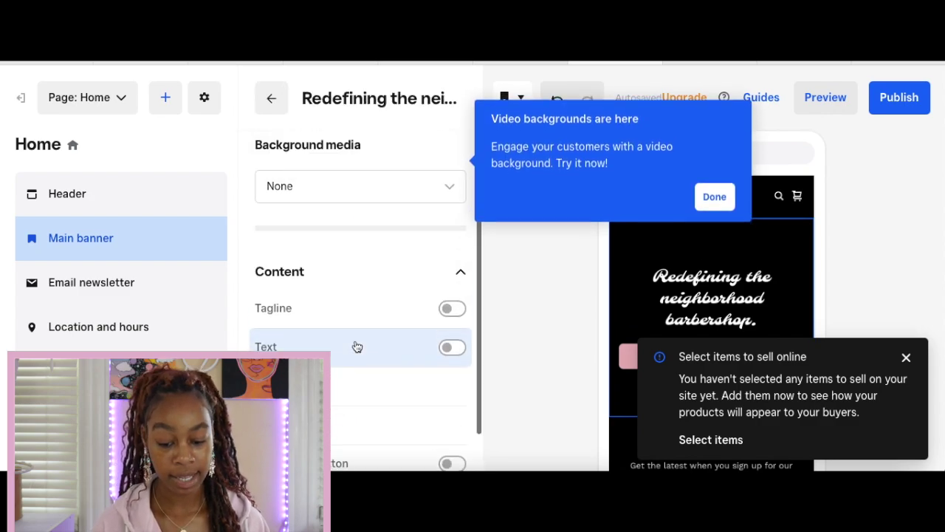
pyautogui.click(720, 315)
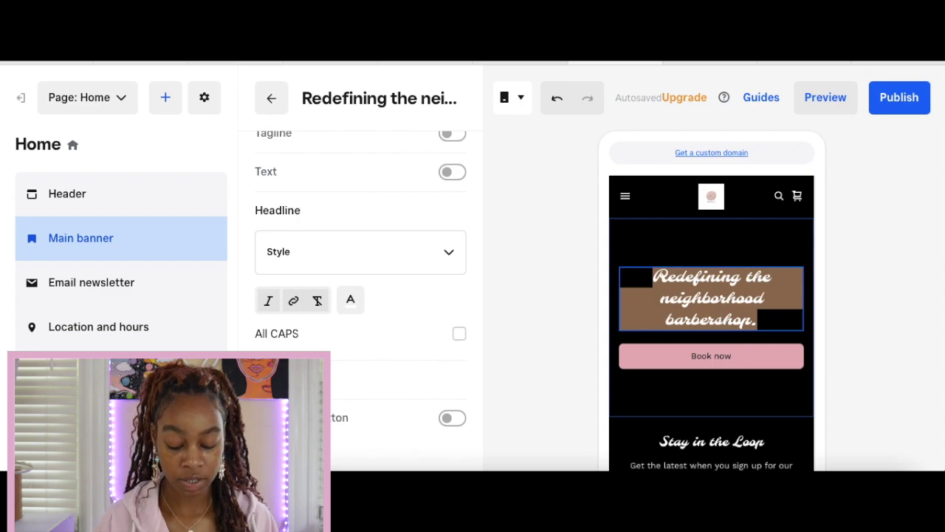
pyautogui.write('Sho our')
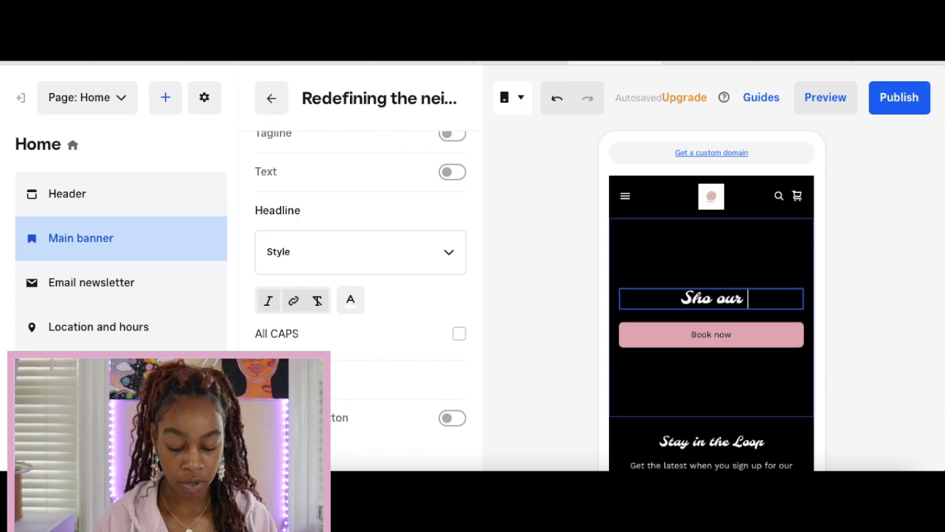
pyautogui.write(' cozy wear!')
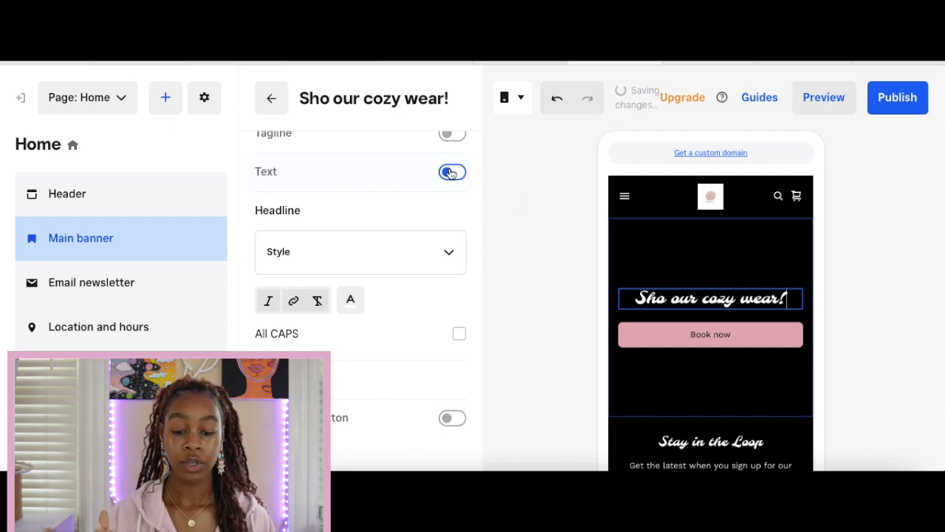
pyautogui.click(670, 298)
pyautogui.write('p')
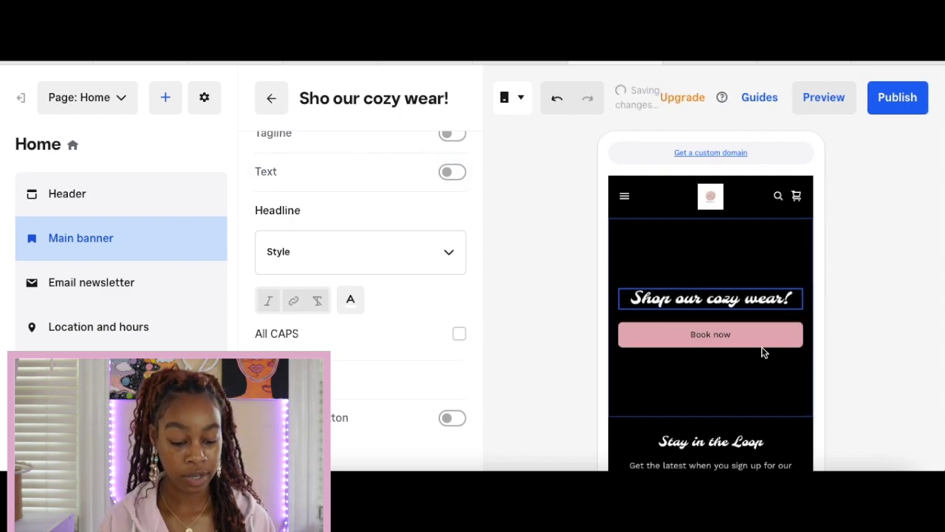
pyautogui.click(747, 347)
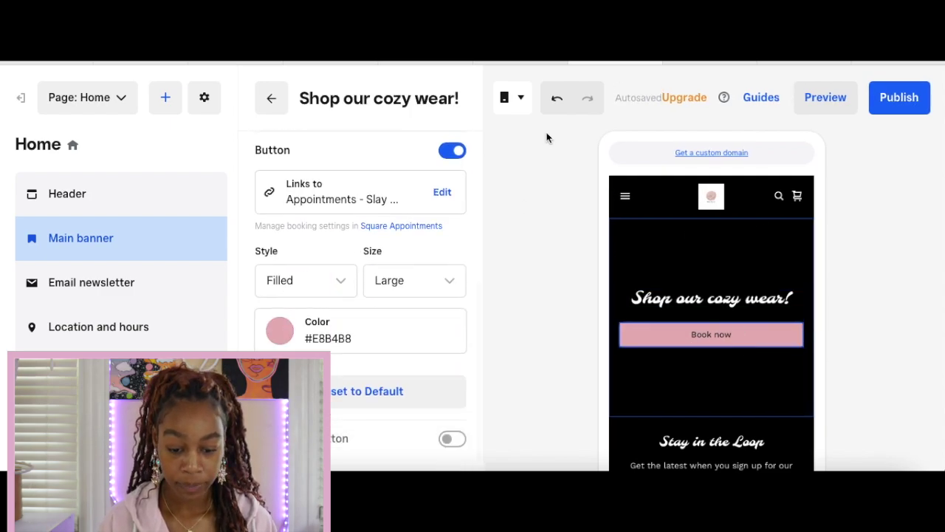
pyautogui.click(503, 104)
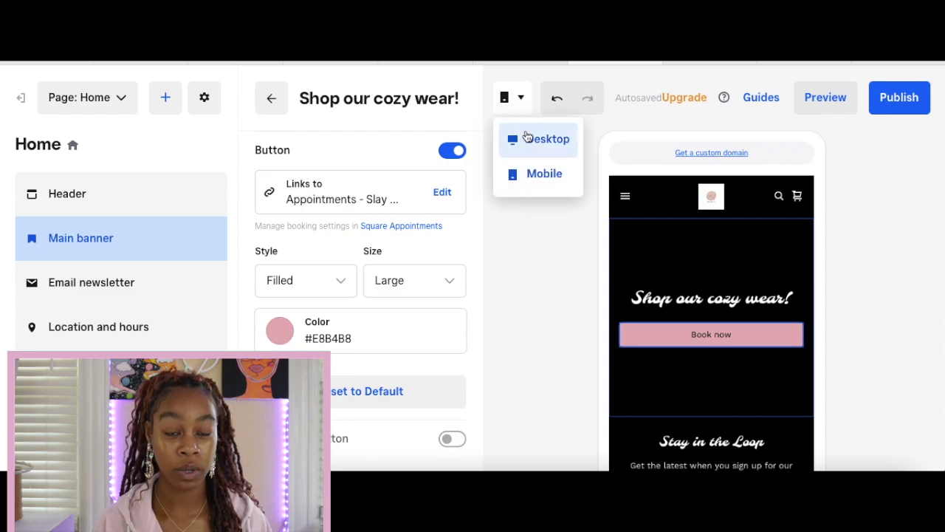
pyautogui.click(529, 144)
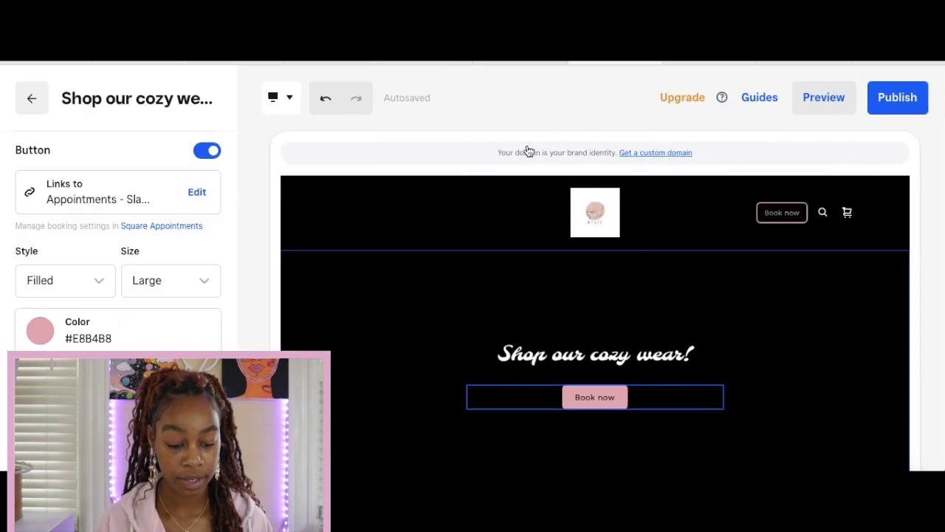
pyautogui.scroll(-5, 573, 359)
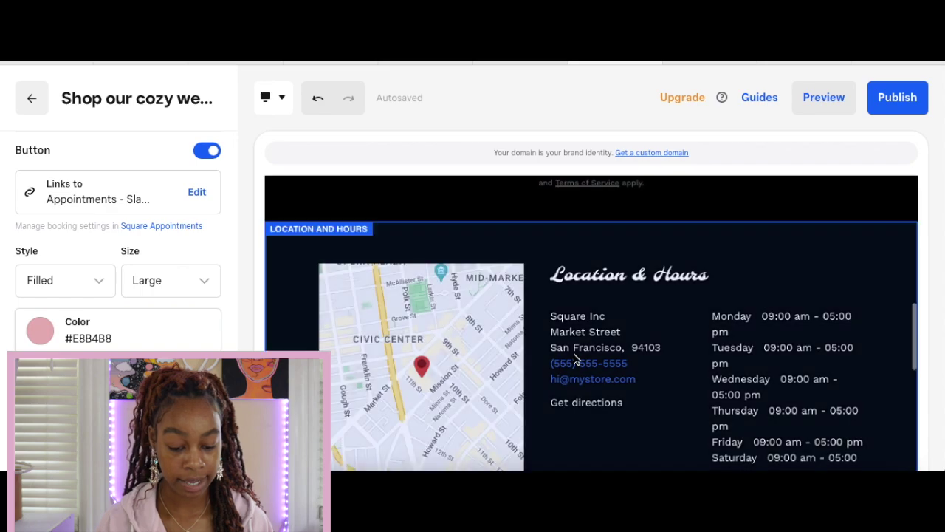
pyautogui.scroll(3, 573, 359)
pyautogui.click(277, 100)
pyautogui.click(288, 173)
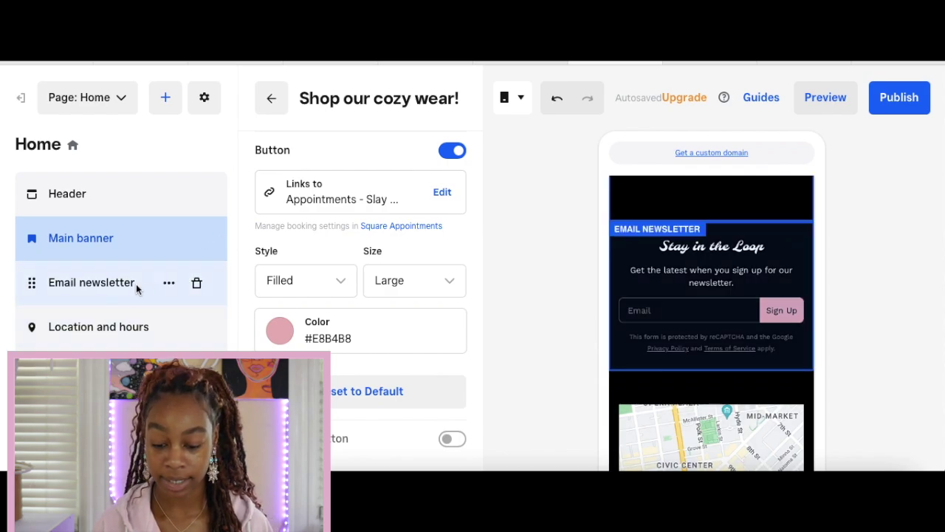
pyautogui.click(136, 283)
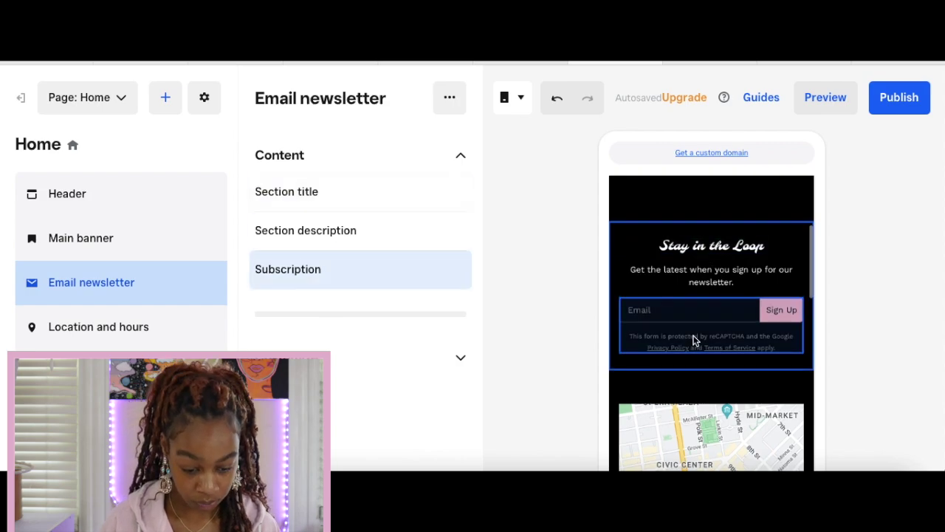
# Set the newsletter email field's placeholder to 'enter your email'.
pyautogui.scroll(-1, 693, 338)
pyautogui.scroll(3, 694, 339)
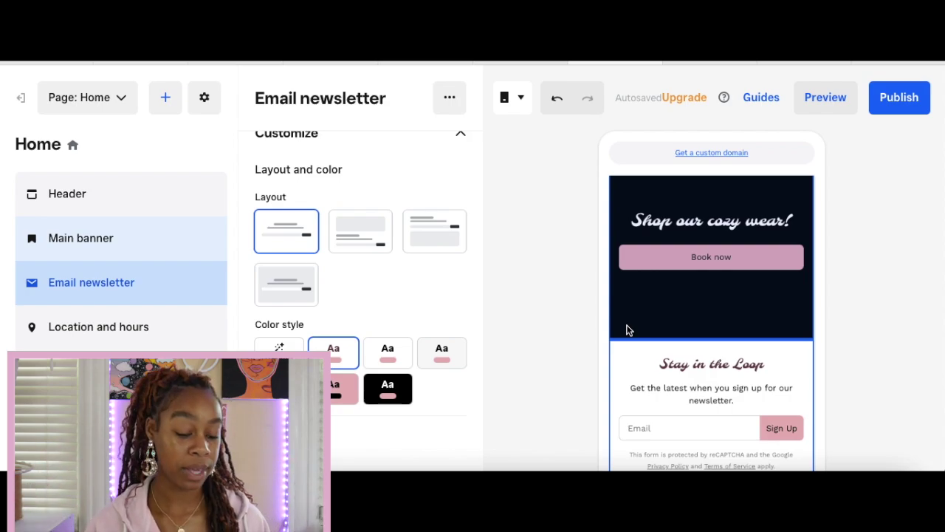
pyautogui.scroll(-1, 721, 400)
pyautogui.click(697, 382)
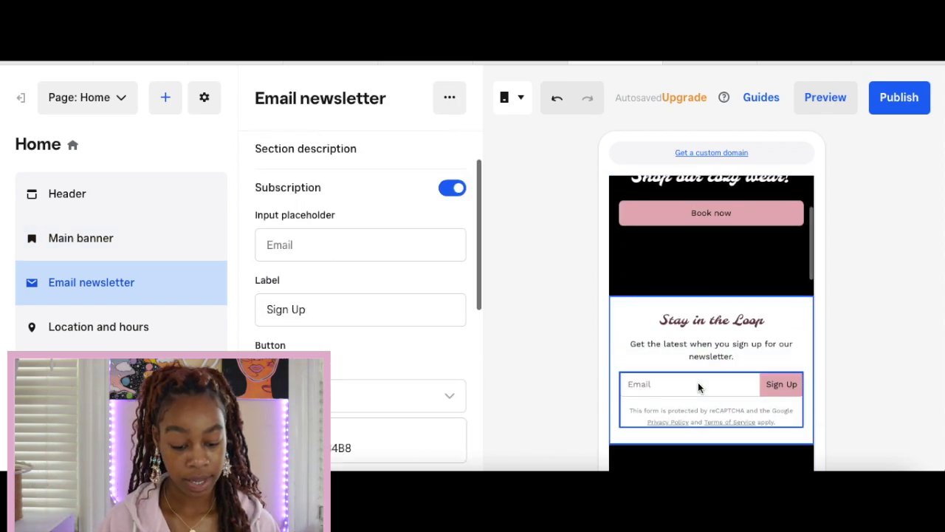
pyautogui.click(312, 214)
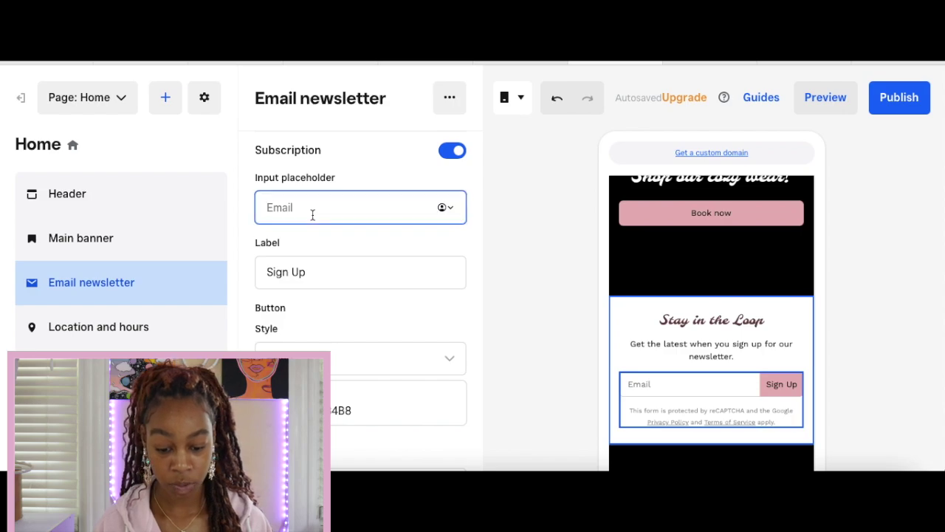
pyautogui.scroll(-2, 327, 276)
pyautogui.scroll(2, 327, 276)
pyautogui.scroll(-2, 327, 276)
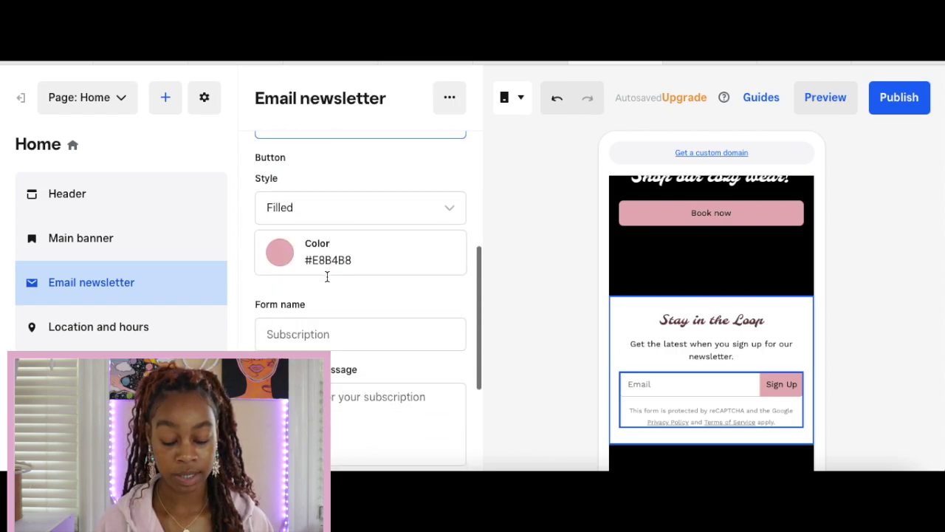
pyautogui.scroll(2, 327, 276)
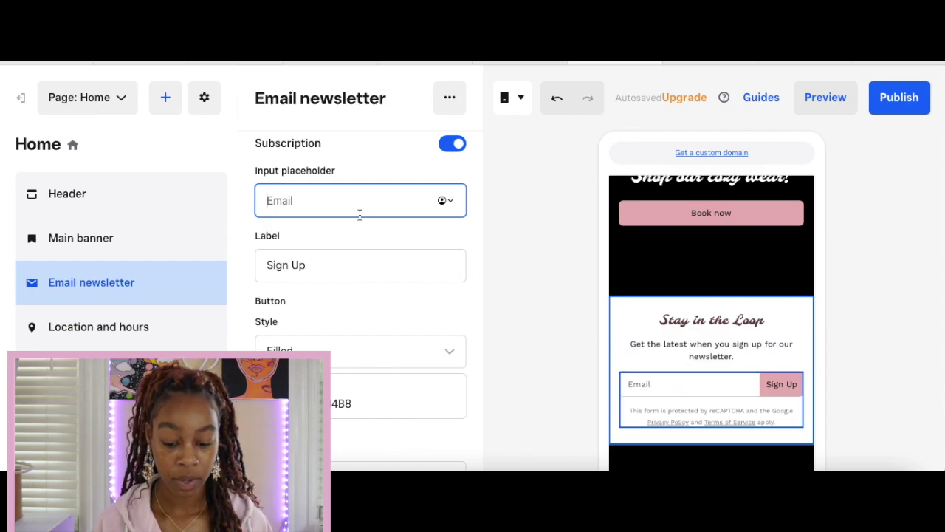
pyautogui.write('enter')
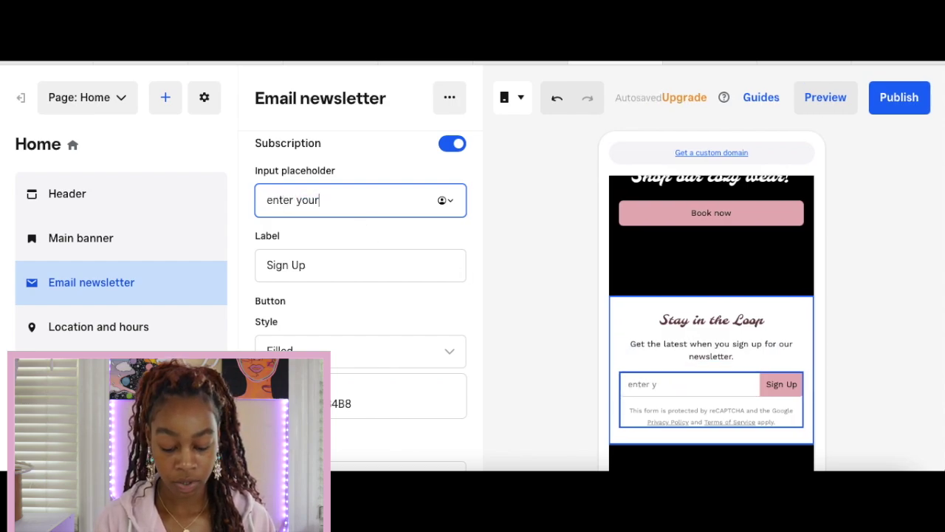
pyautogui.write(' your email')
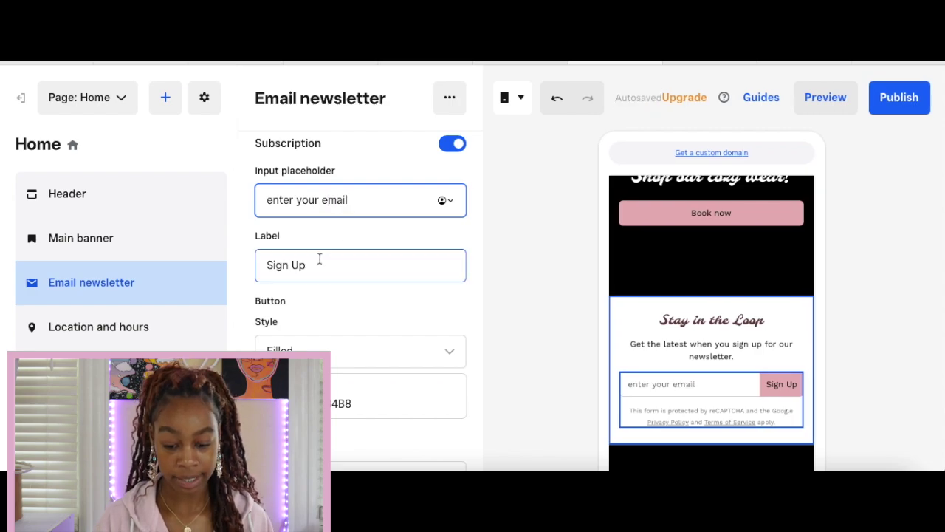
# Relabel the Sign Up button 'get news!' and confirm its #E8B4B8 colour.
pyautogui.tripleClick(316, 269)
pyautogui.write('get ')
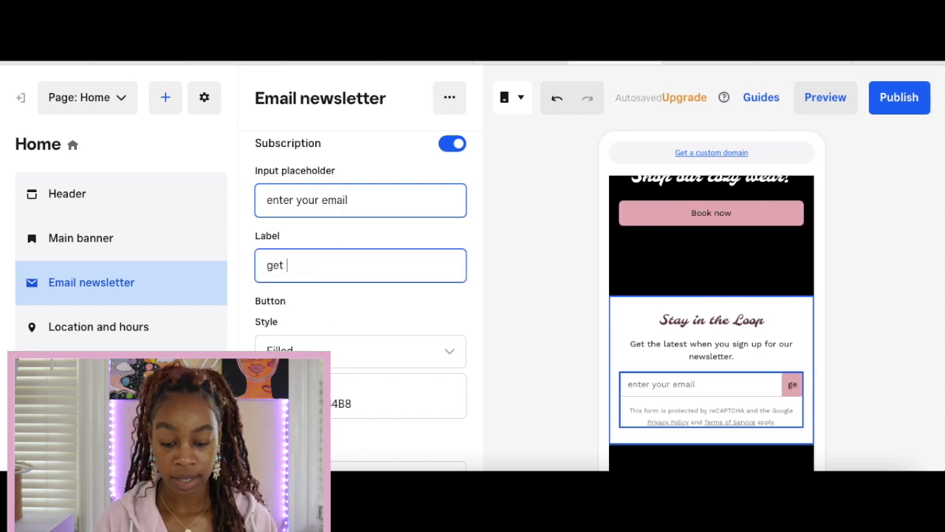
pyautogui.write('news!')
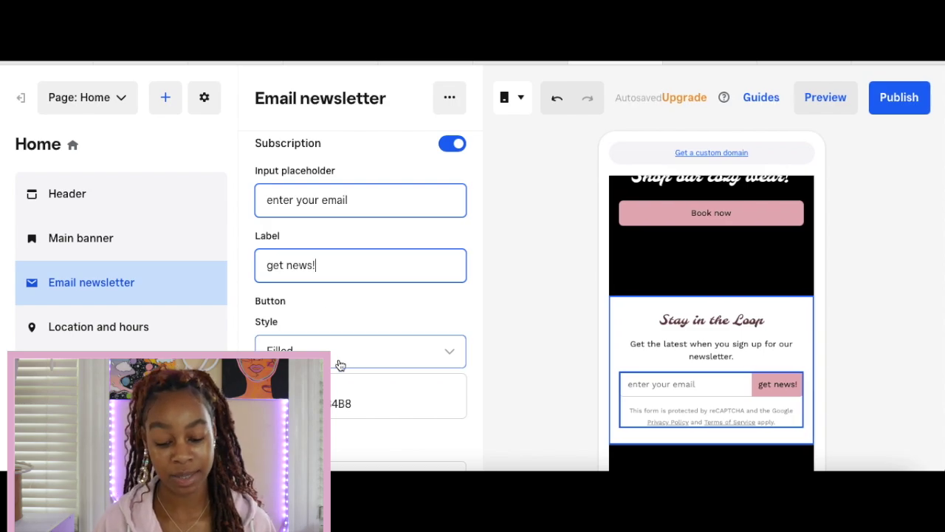
pyautogui.scroll(-1, 339, 365)
pyautogui.scroll(-1, 340, 365)
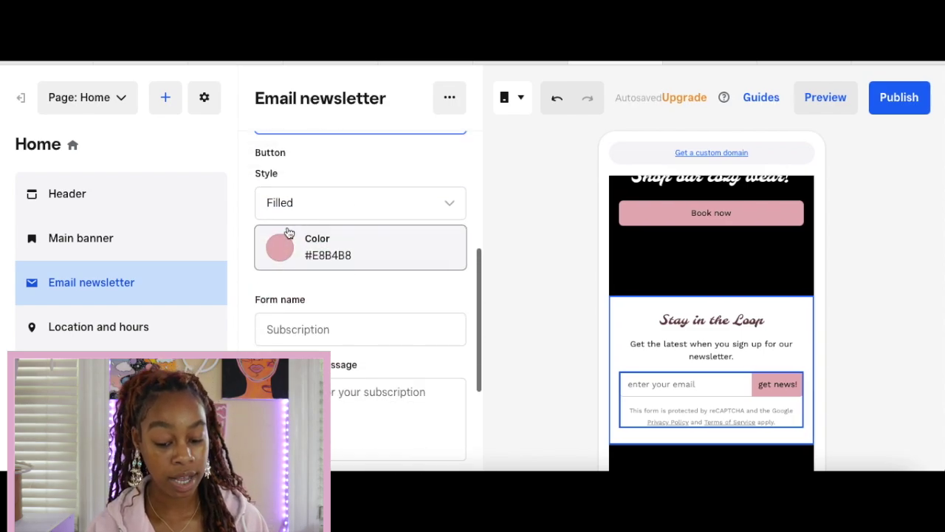
pyautogui.click(318, 254)
pyautogui.scroll(-3, 354, 236)
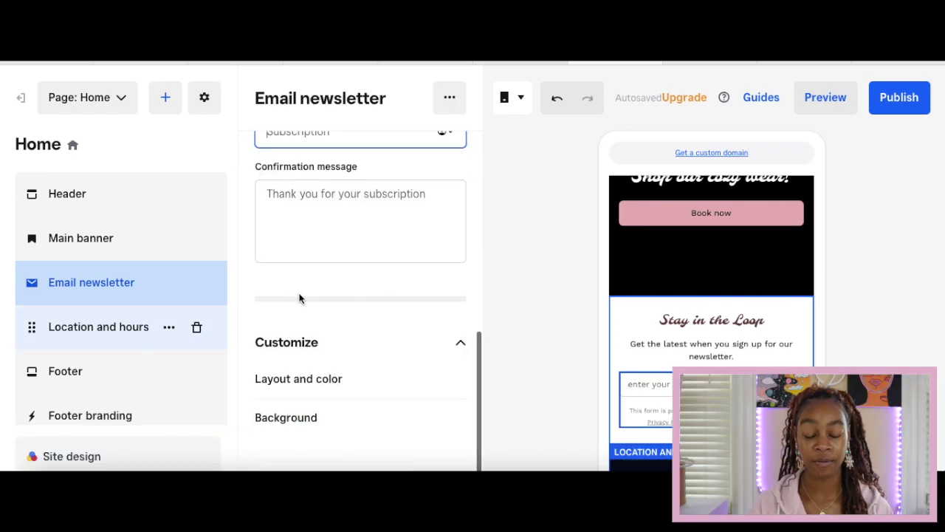
pyautogui.press('Tab')
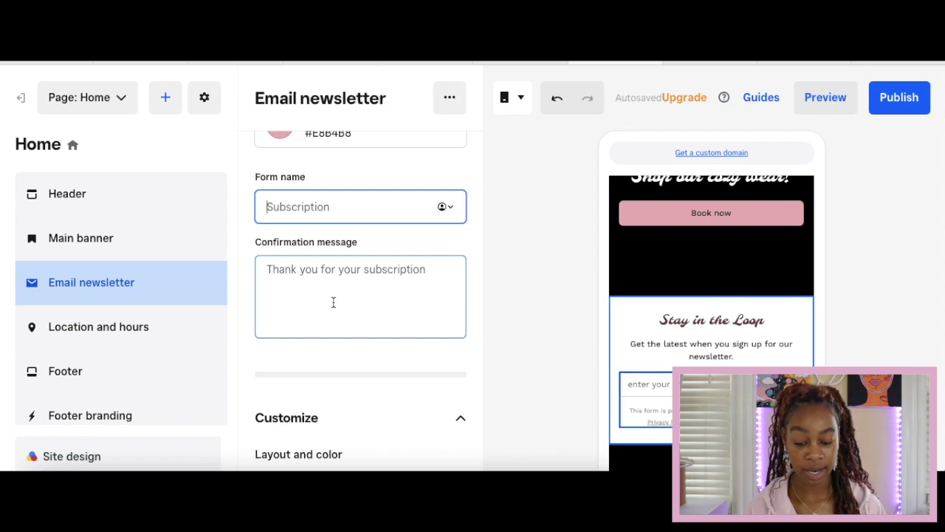
# Select the Location and hours section and delete it with the trash icon.
pyautogui.click(135, 330)
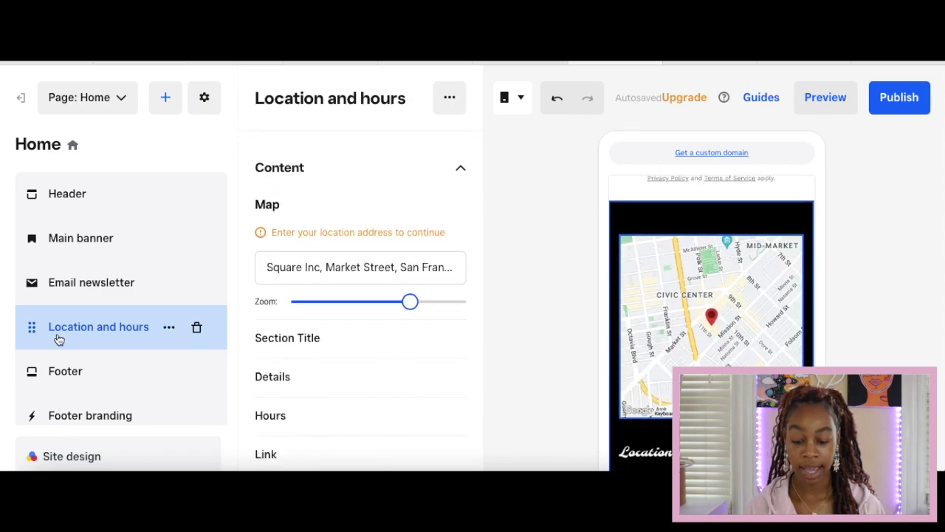
pyautogui.click(169, 337)
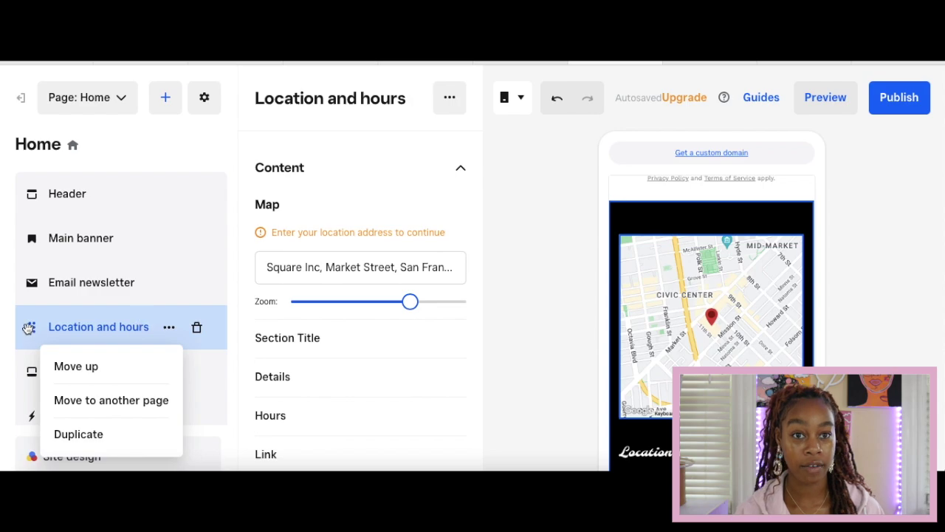
pyautogui.click(166, 336)
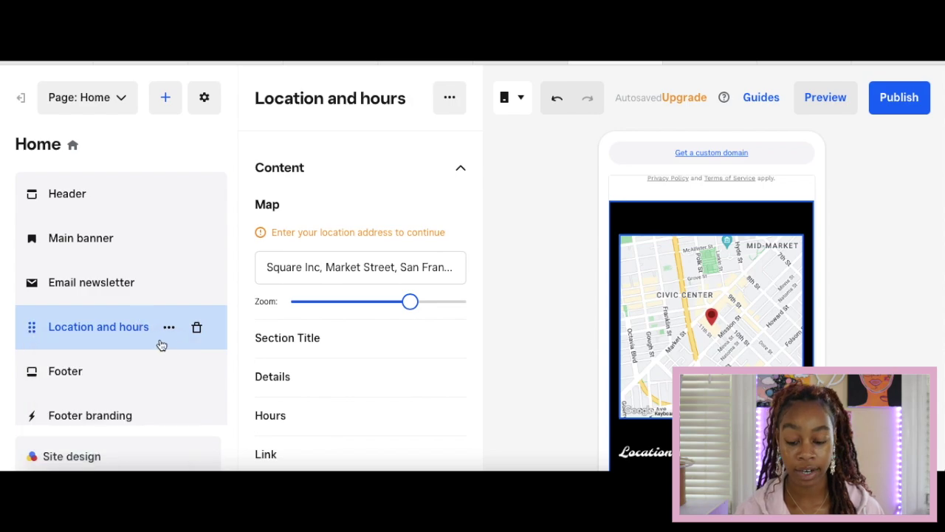
pyautogui.click(198, 330)
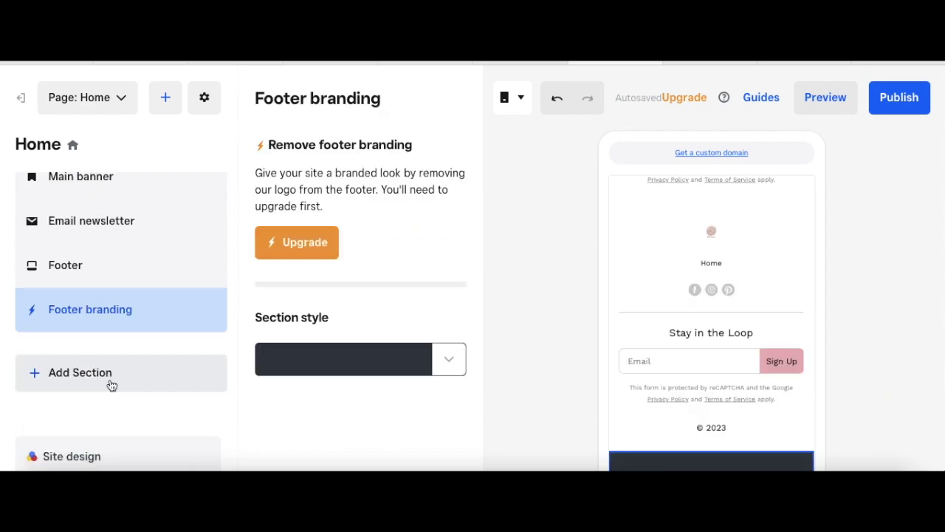
# Open Add Section and preview an Instagram feed section layout on the home page.
pyautogui.click(62, 373)
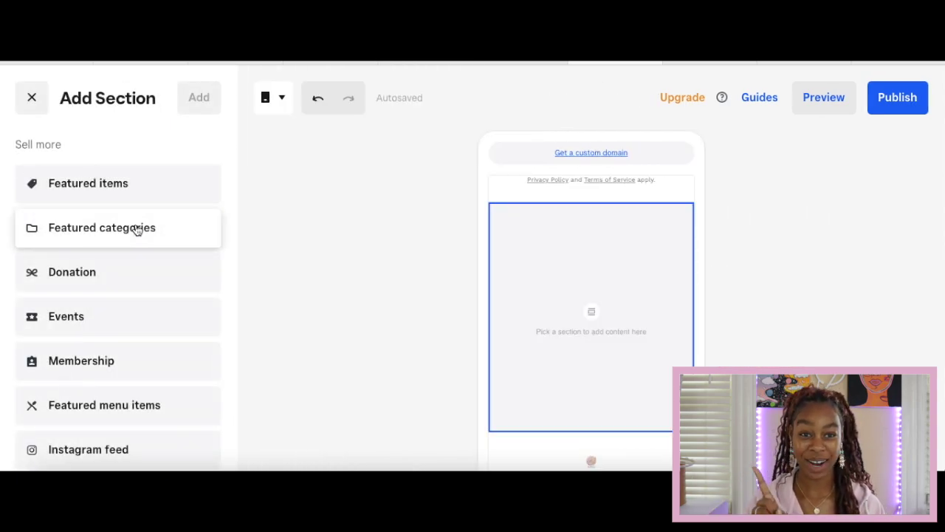
pyautogui.scroll(-1, 78, 411)
pyautogui.scroll(-2, 77, 412)
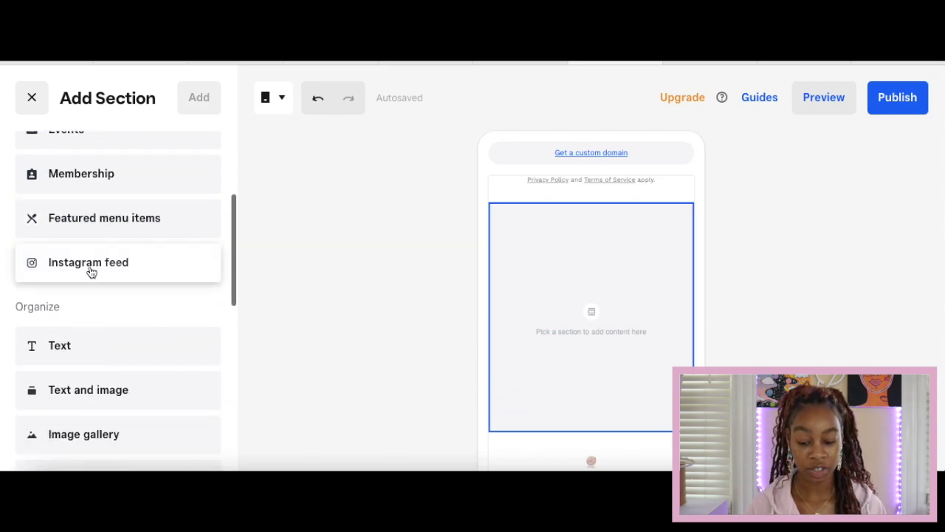
pyautogui.moveTo(88, 274); pyautogui.dragTo(614, 351)
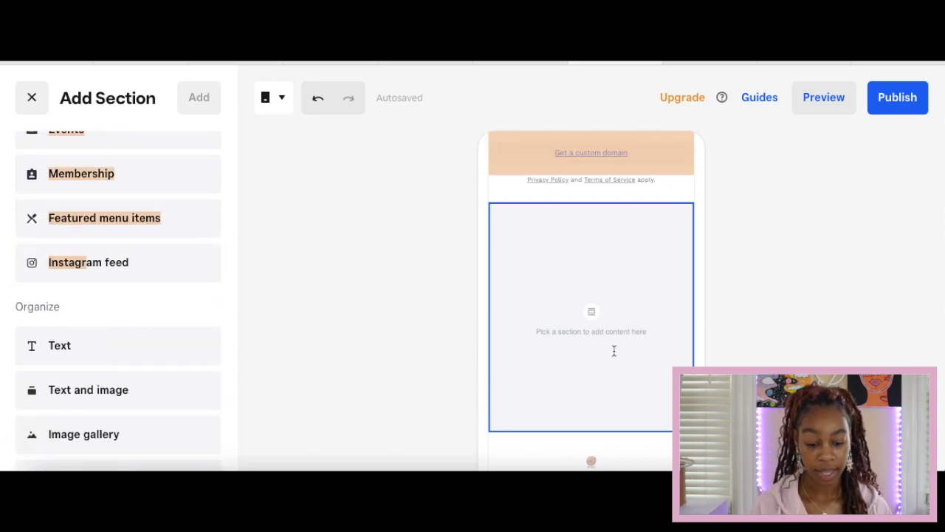
pyautogui.click(93, 276)
pyautogui.click(62, 298)
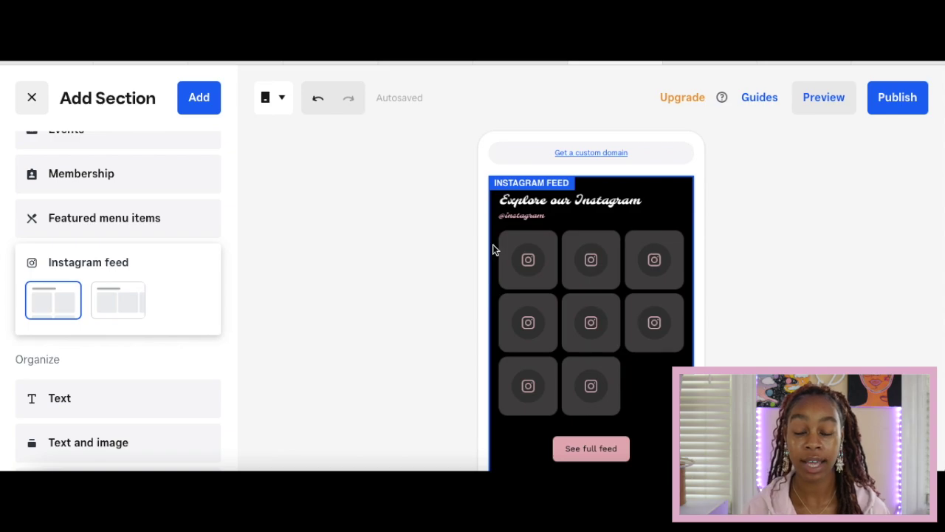
pyautogui.scroll(-1, 524, 371)
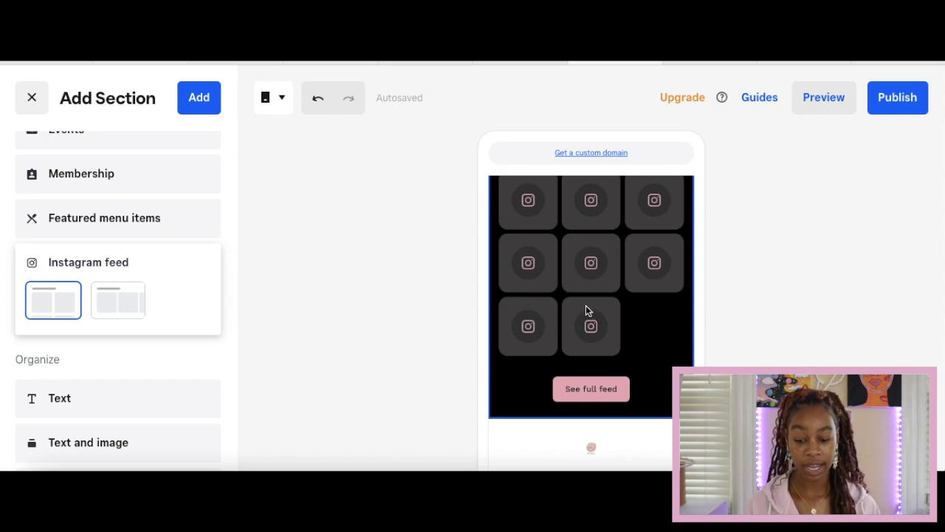
pyautogui.scroll(2, 585, 310)
pyautogui.scroll(-3, 115, 424)
# Preview Text, Text and image, and Video section layouts, ending on 'See it in Action'.
pyautogui.click(108, 229)
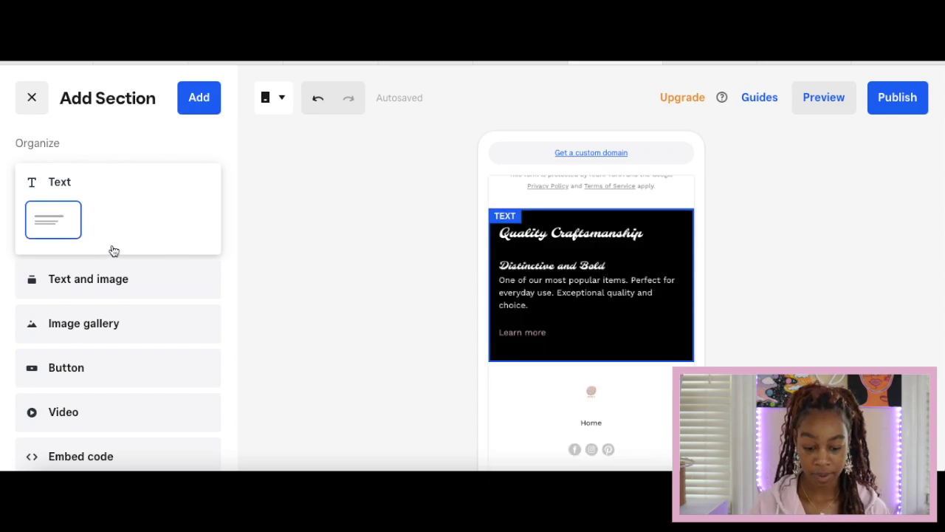
pyautogui.click(141, 275)
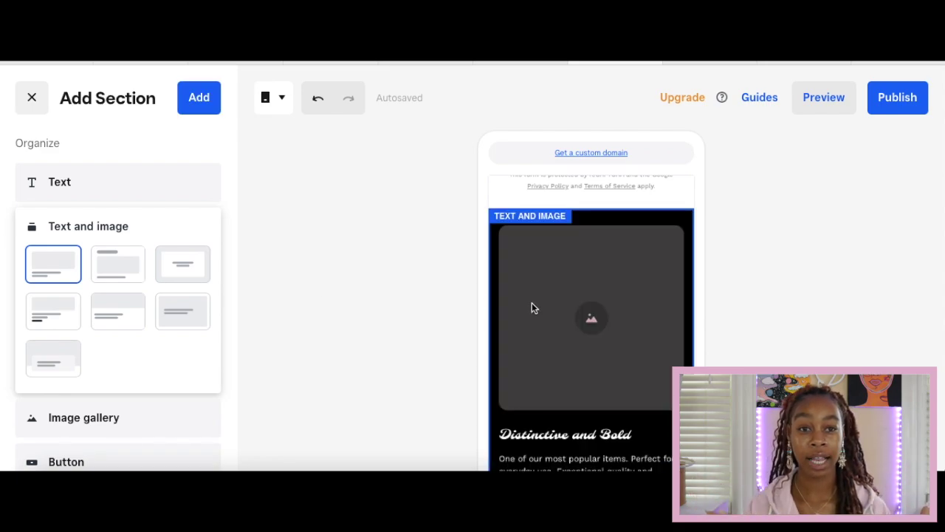
pyautogui.scroll(-1, 534, 307)
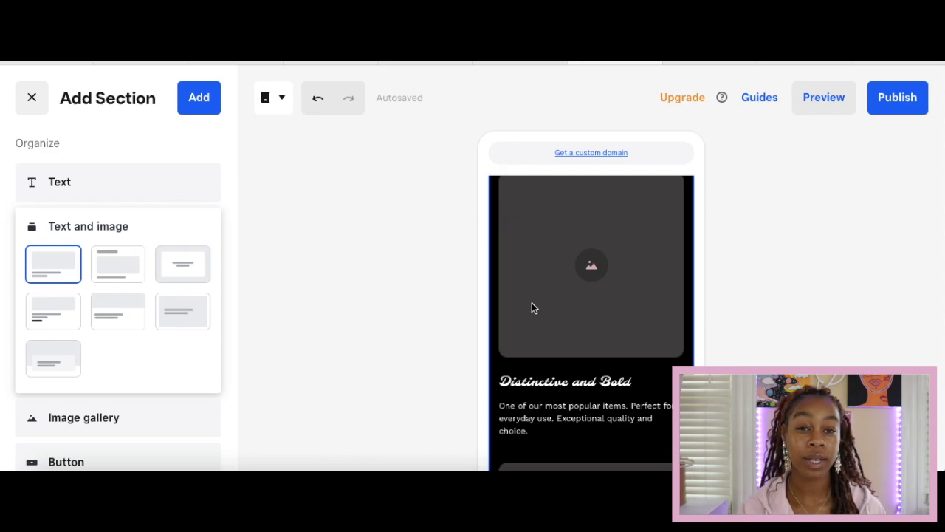
pyautogui.scroll(-3, 119, 384)
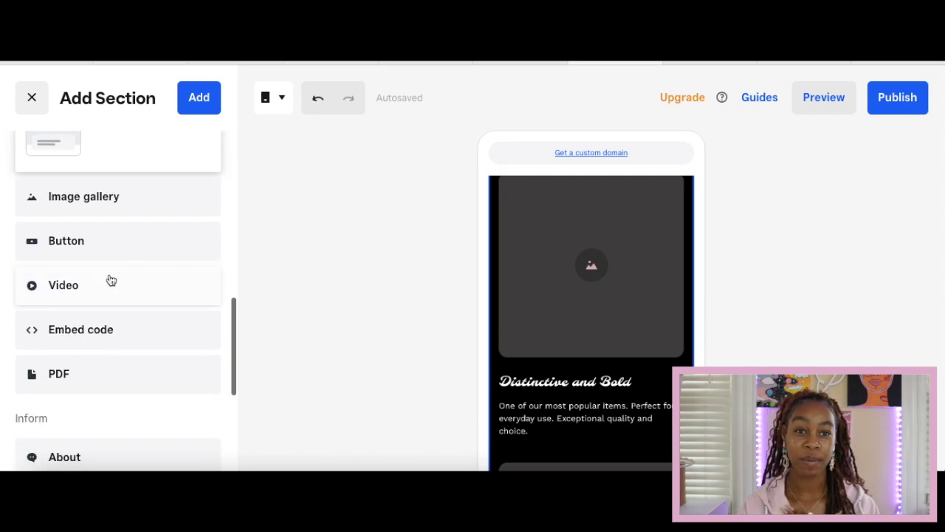
pyautogui.click(104, 294)
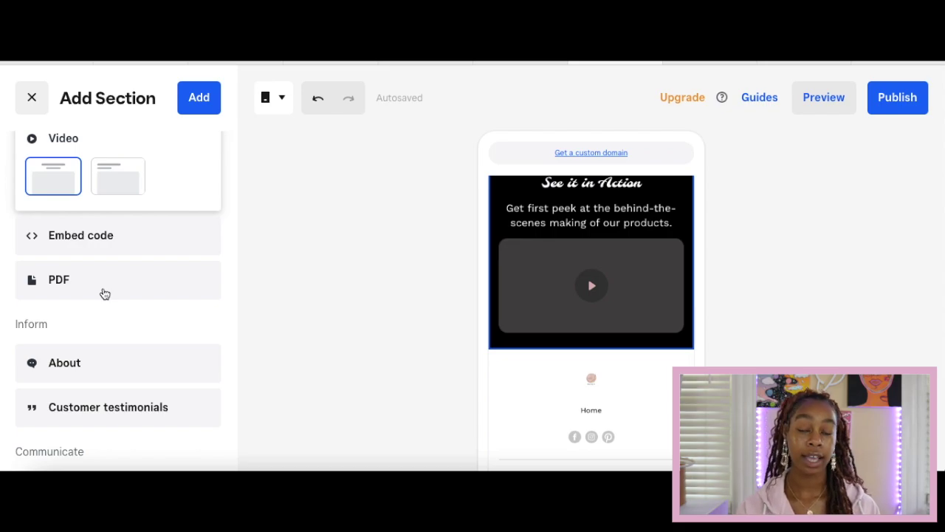
pyautogui.scroll(2, 114, 204)
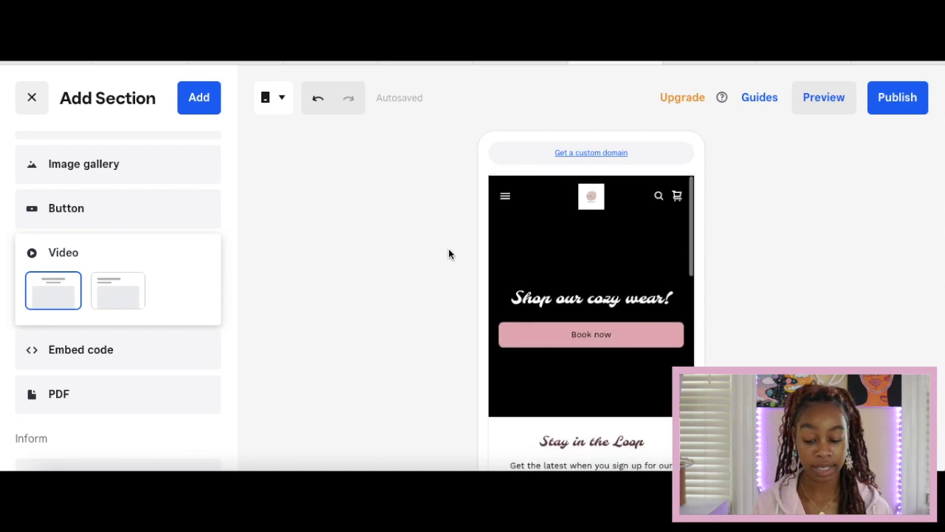
pyautogui.scroll(-5, 125, 332)
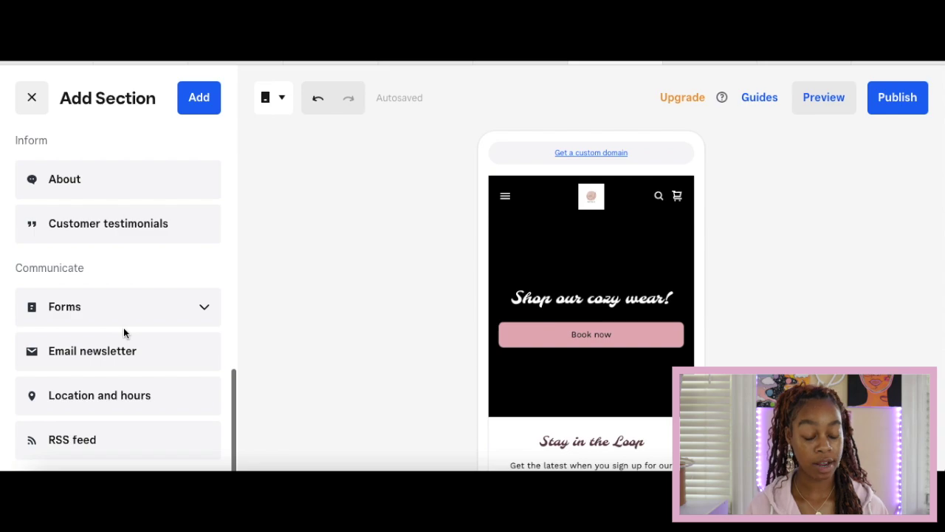
# Preview the site, switch the preview to desktop size, and close it.
pyautogui.scroll(10, 124, 327)
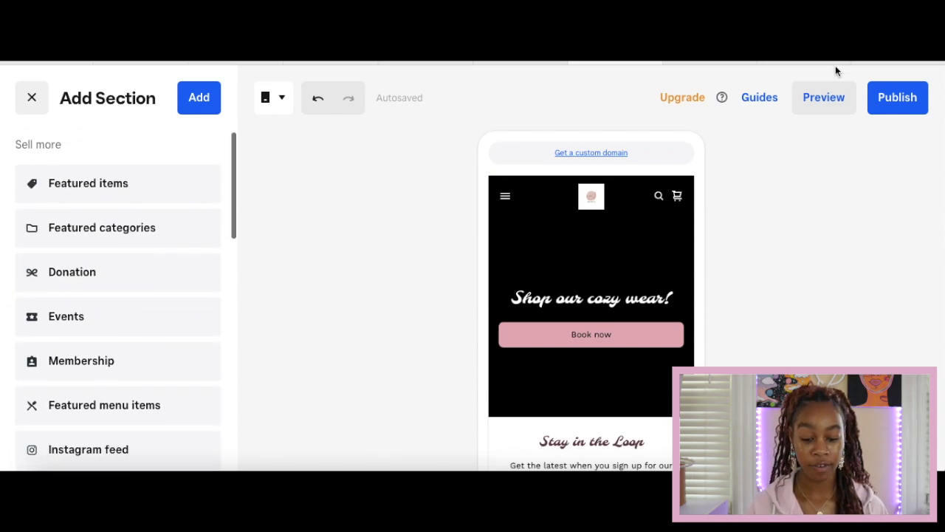
pyautogui.click(827, 98)
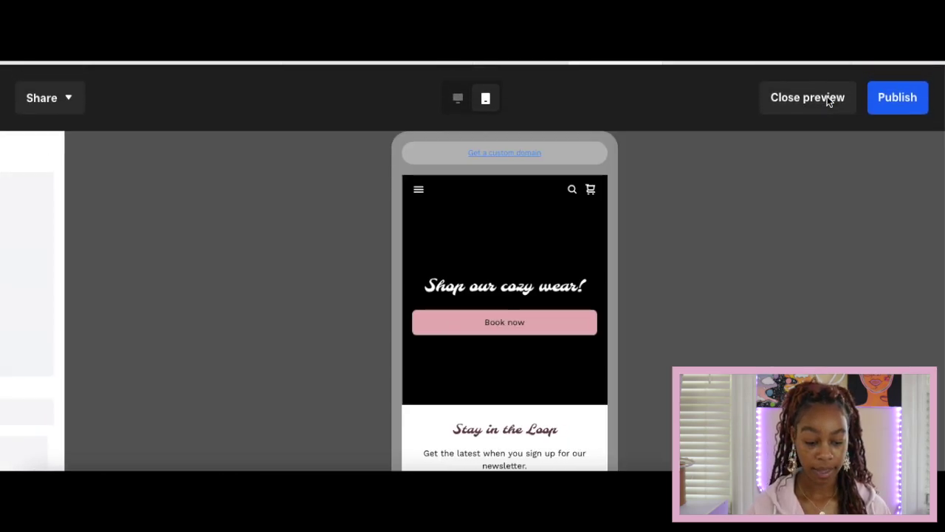
pyautogui.click(452, 97)
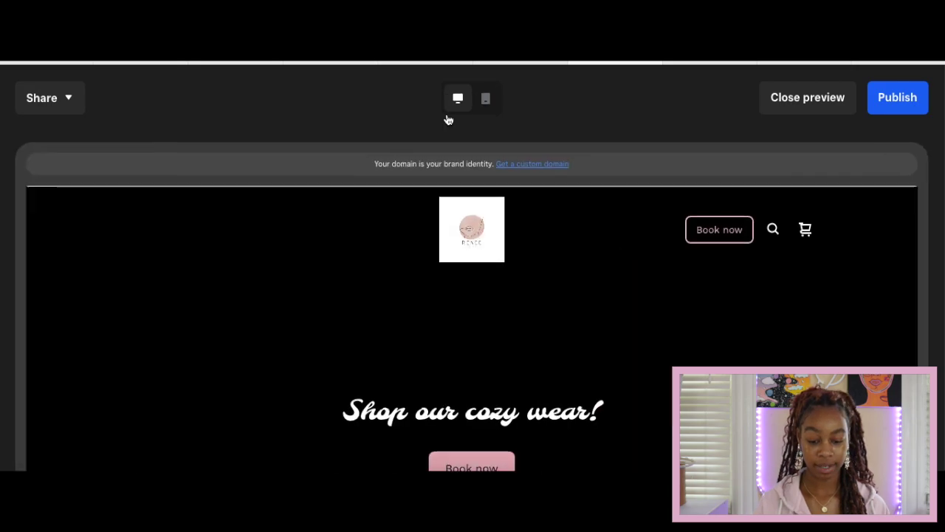
pyautogui.click(813, 99)
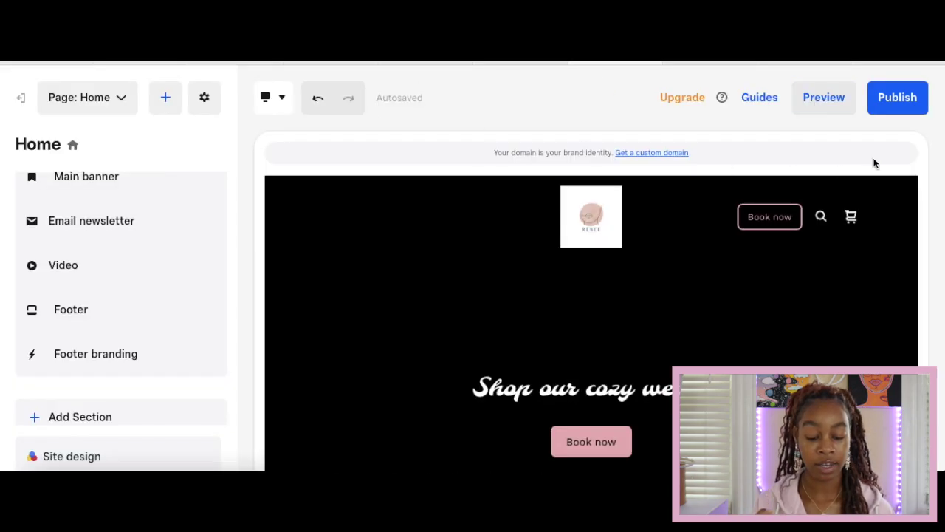
# Publish the site and choose the free Square subdomain option in domain setup.
pyautogui.click(901, 105)
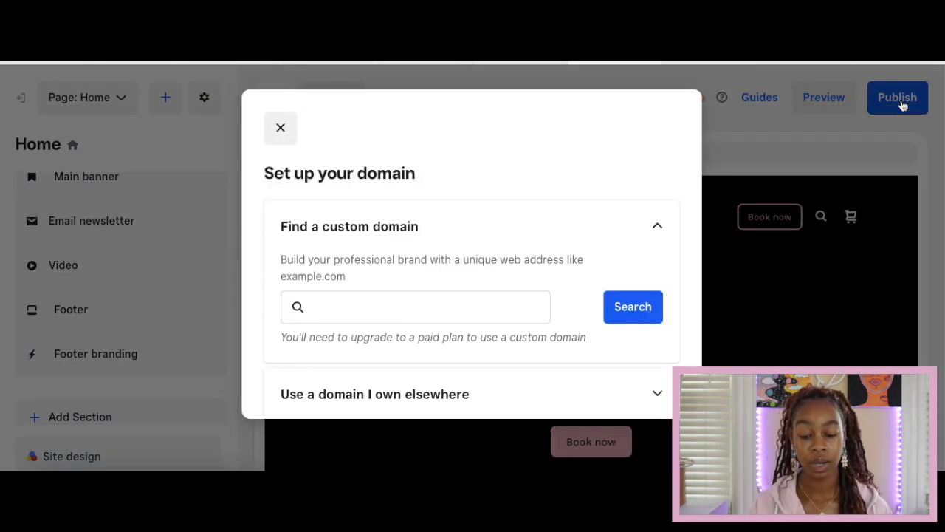
pyautogui.scroll(-2, 456, 313)
pyautogui.click(423, 399)
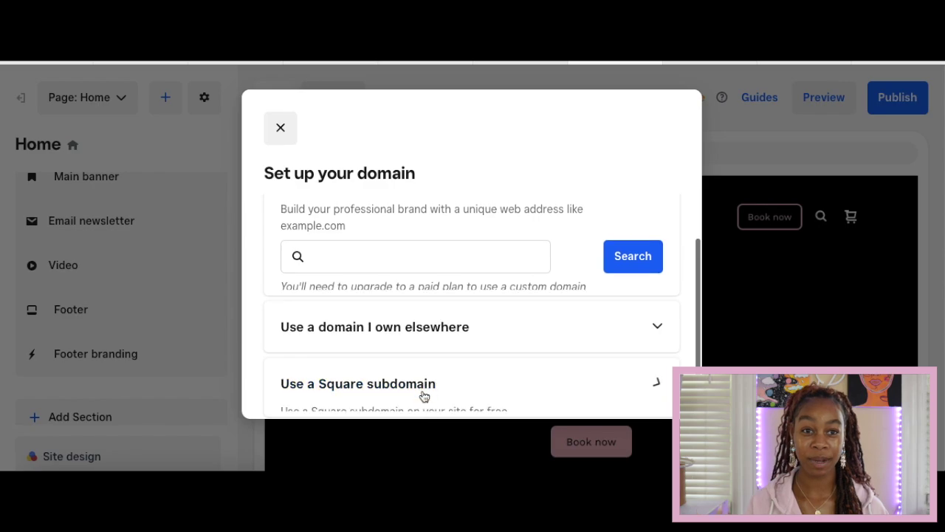